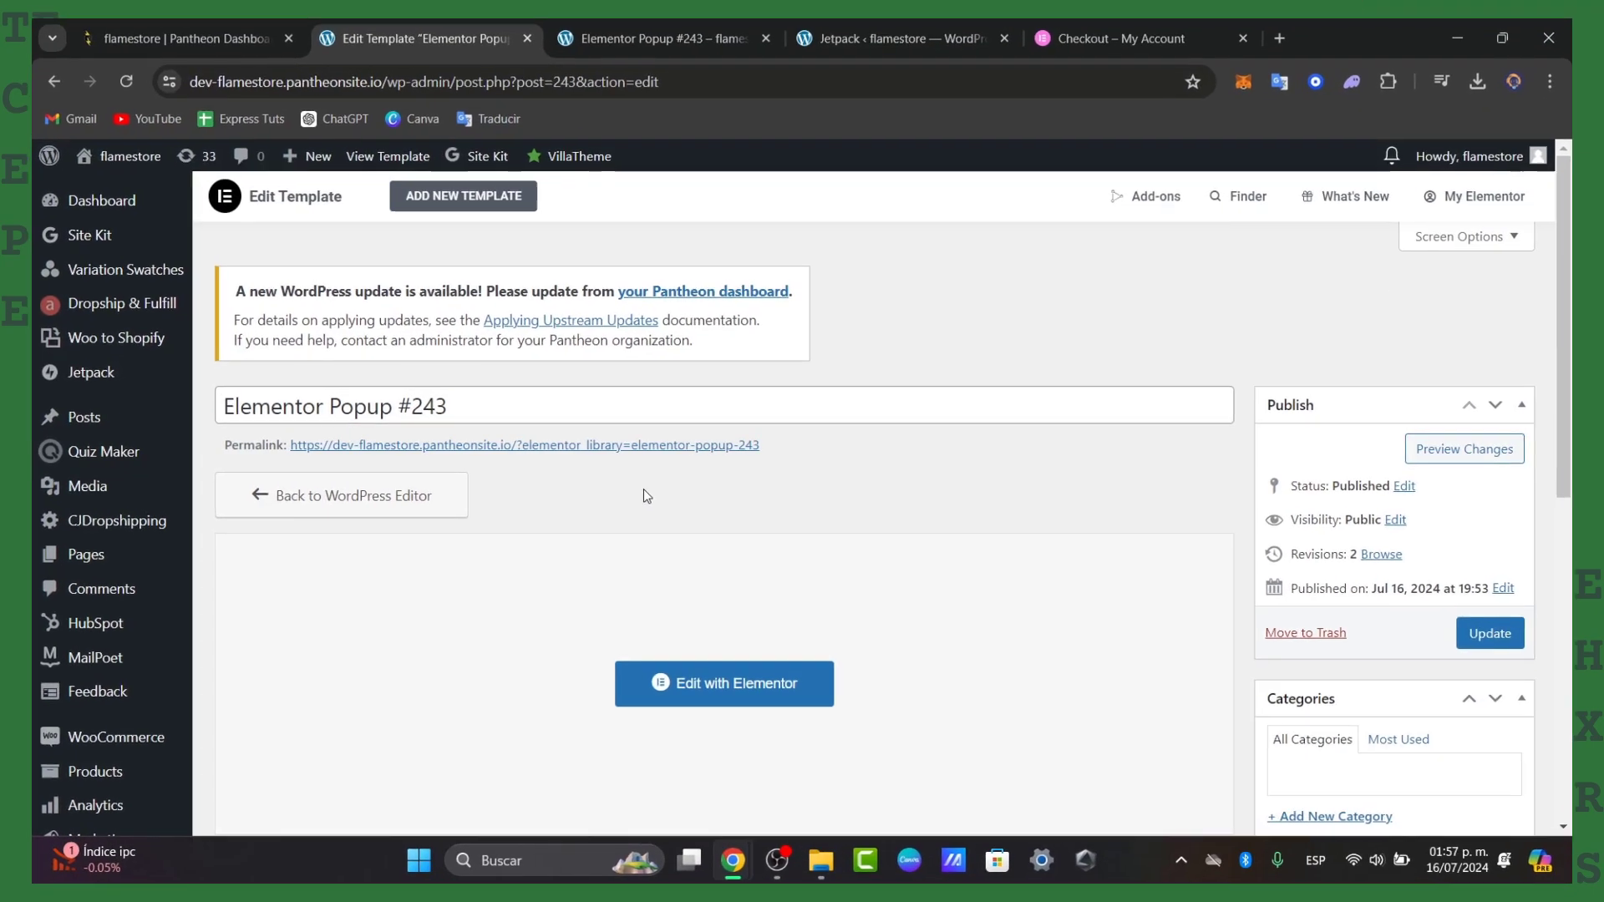
Step: Open the WordPress page for adding new plugins and search the plugin directory for "elementor"
left_click(734, 87)
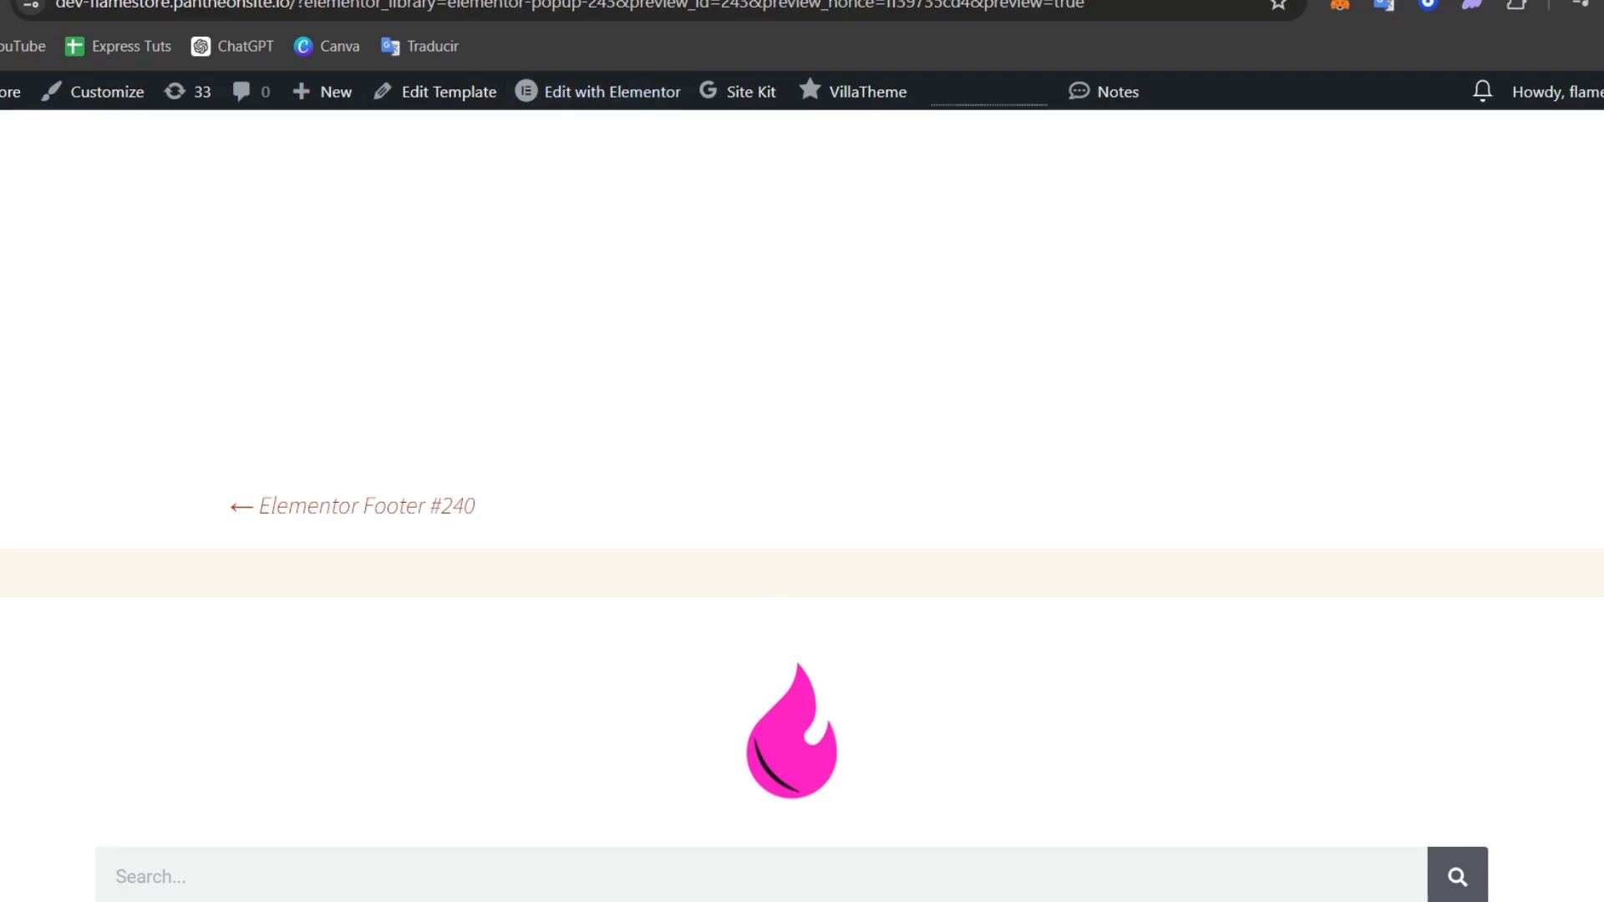
key("ctrl+shift+Tab")
scroll(707, 501, "down", 9)
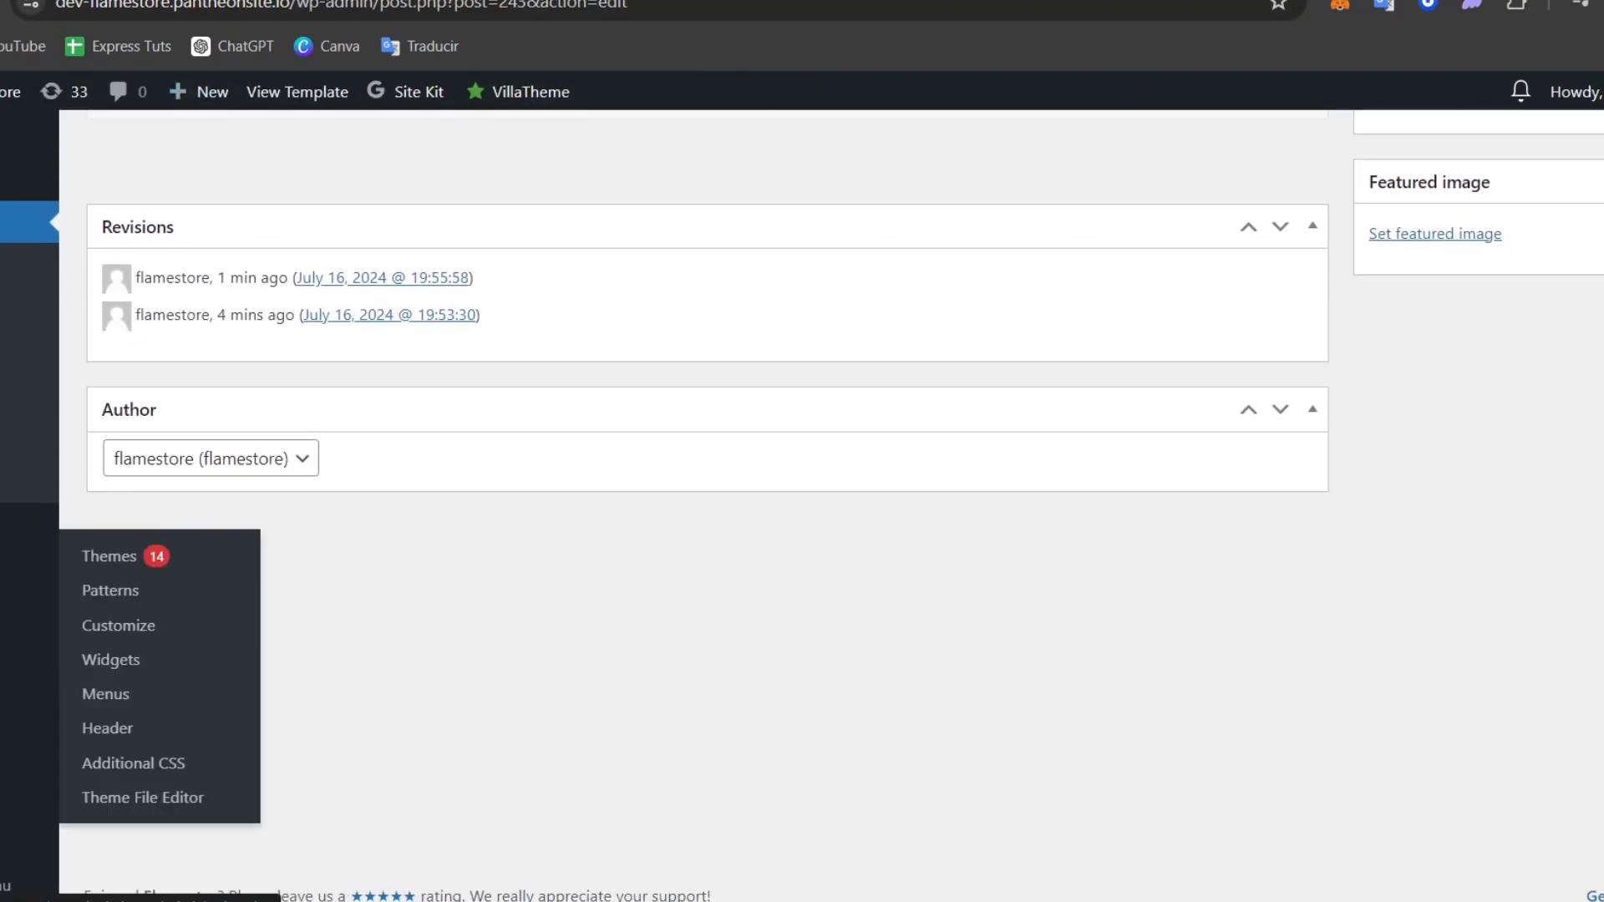
mouse_move(17, 718)
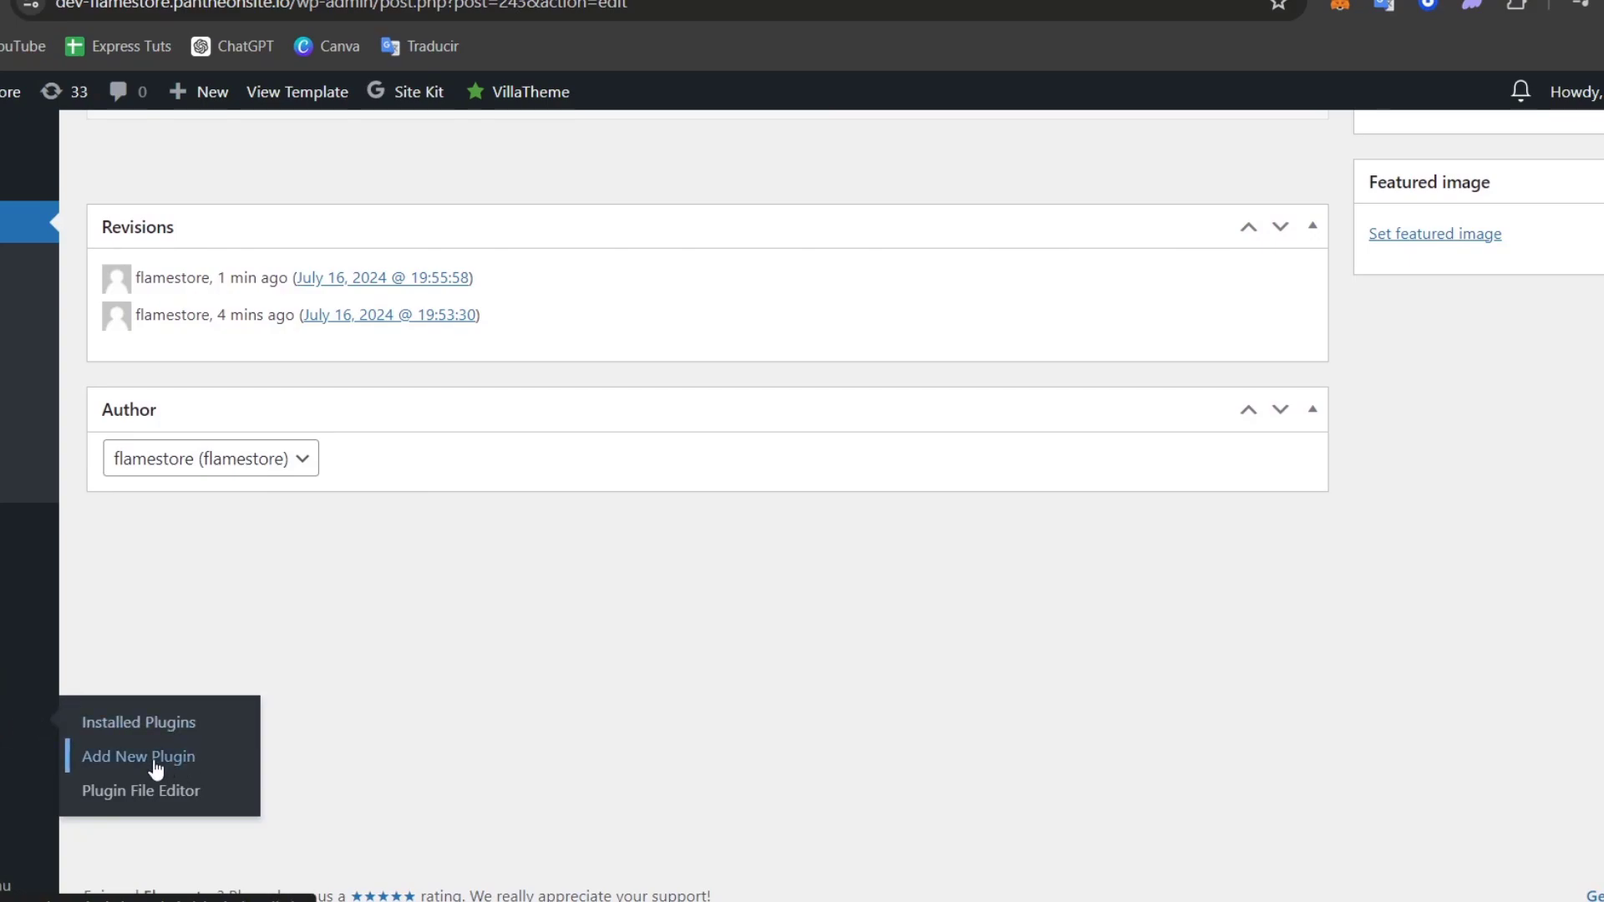
left_click(191, 767)
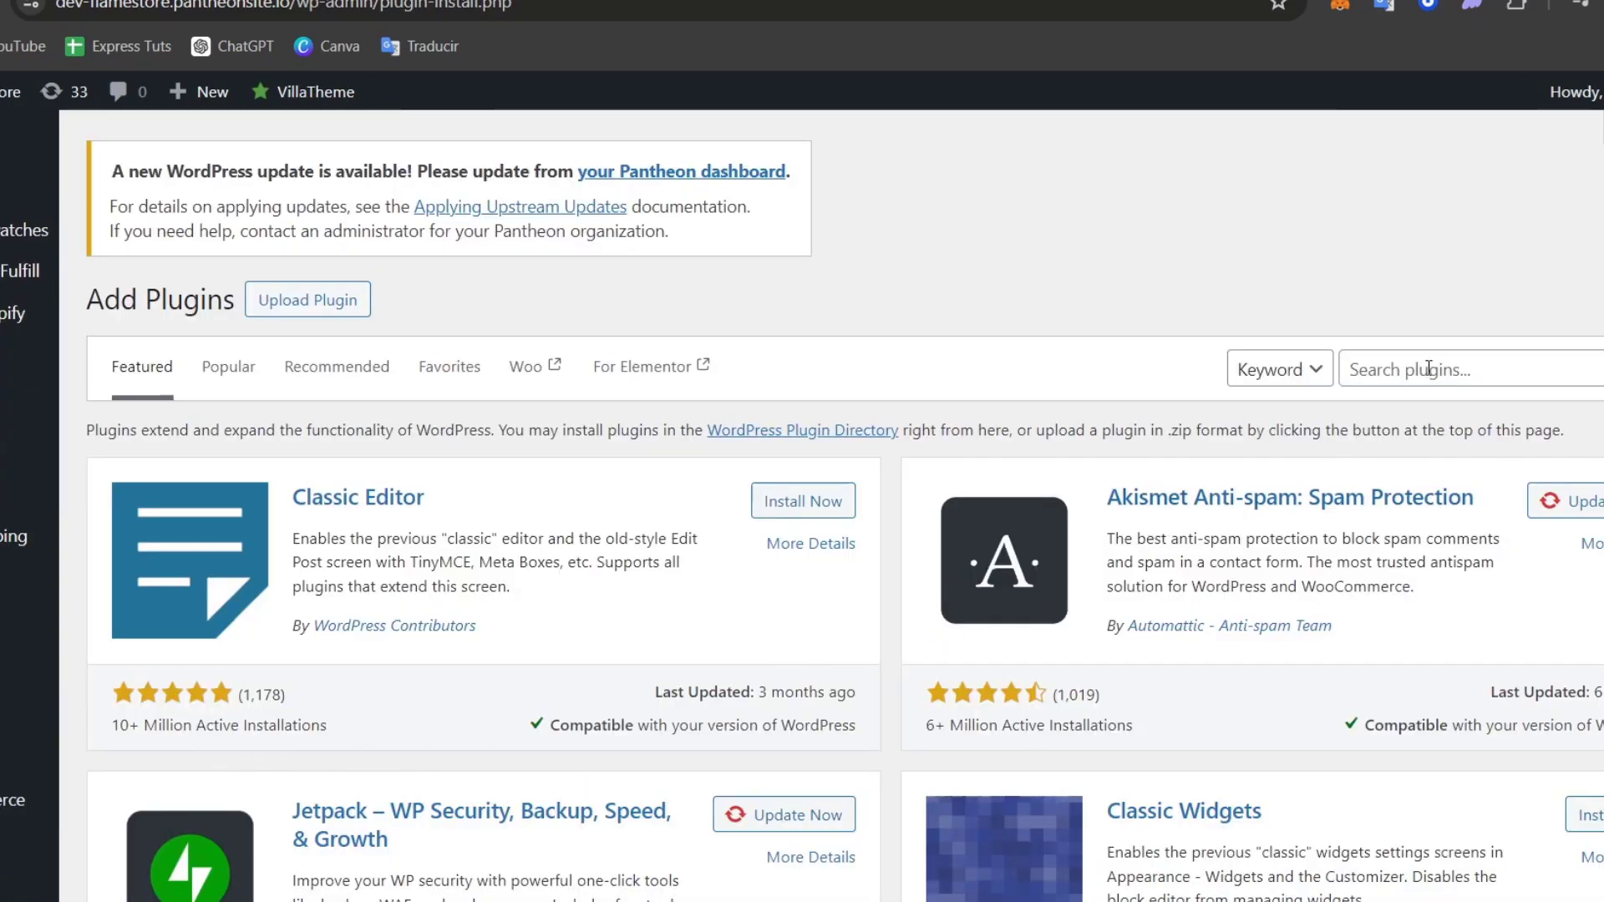
left_click(1428, 368)
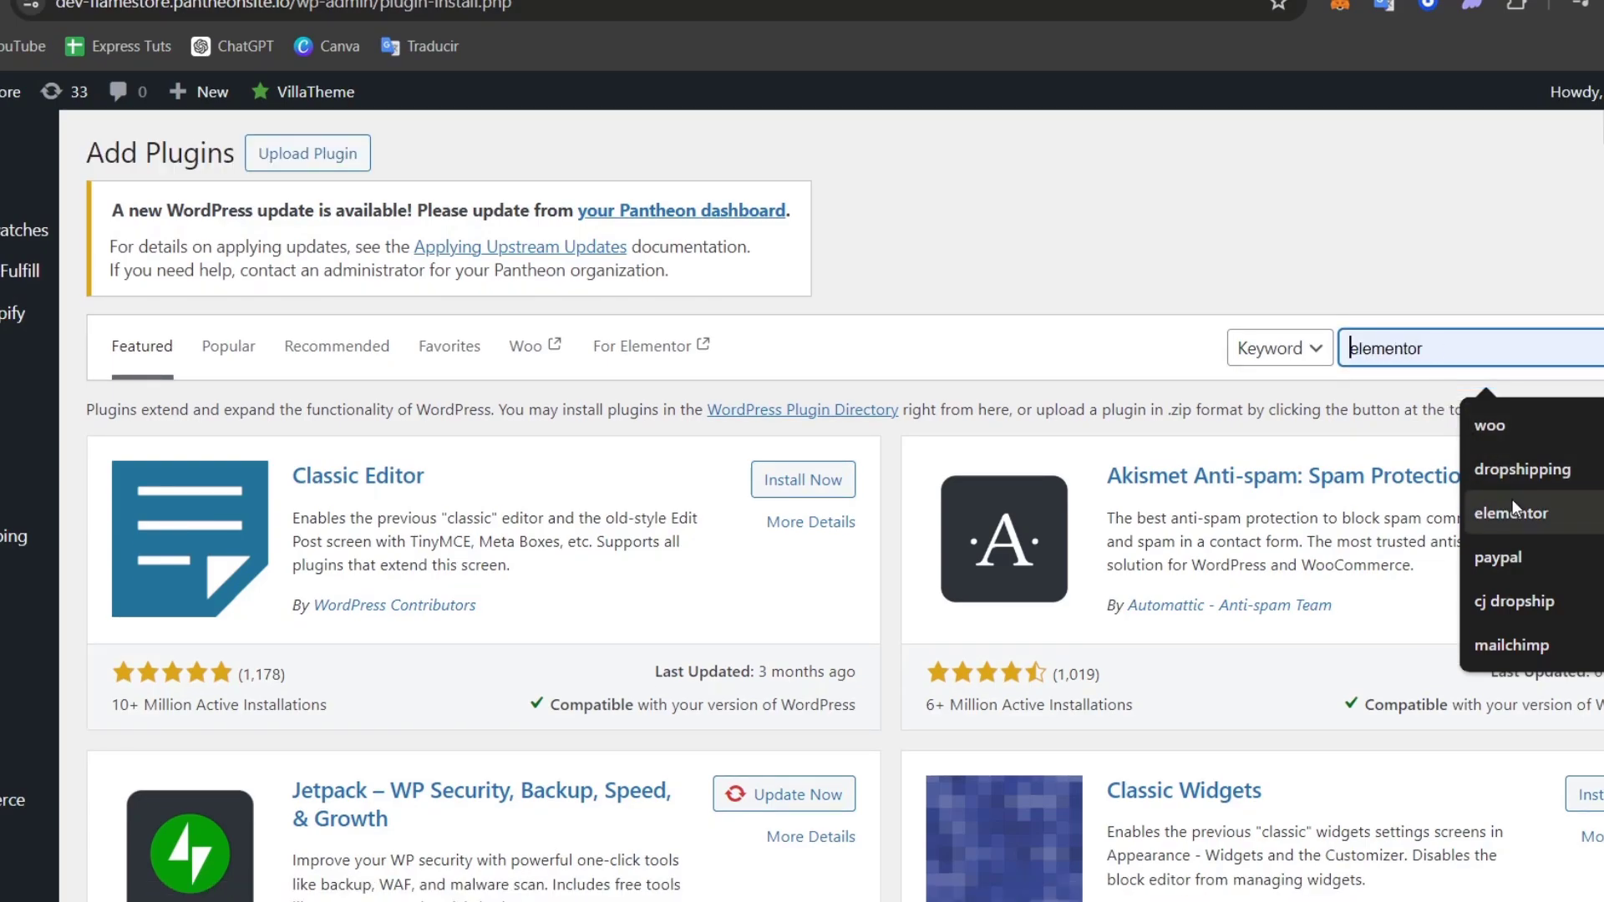
left_click(1512, 499)
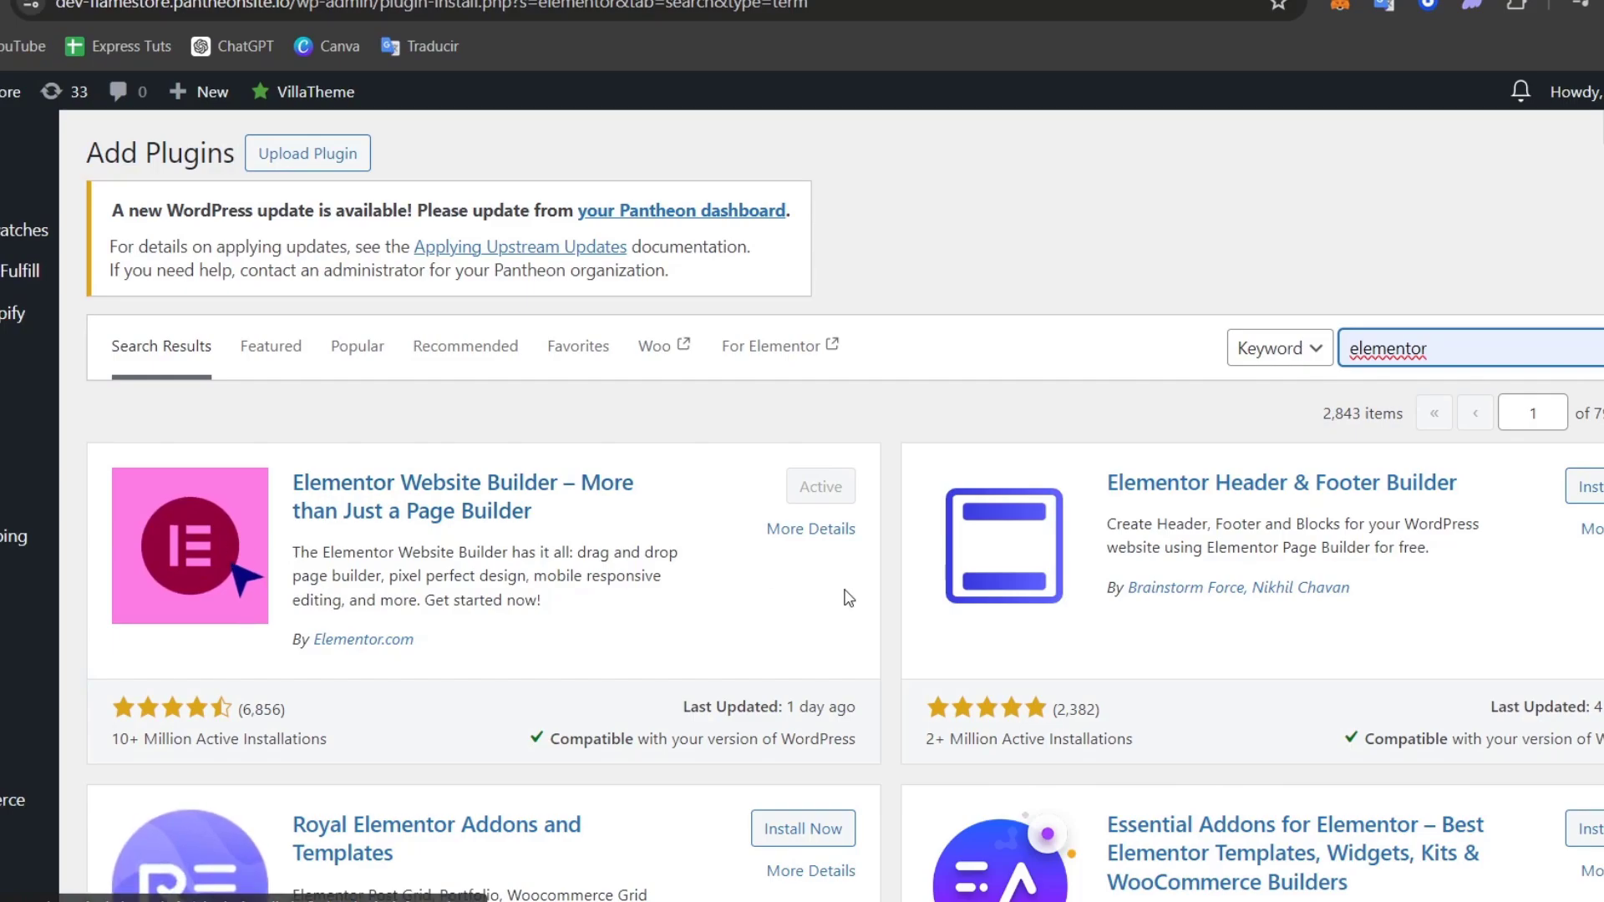
scroll(848, 501, "down", 1)
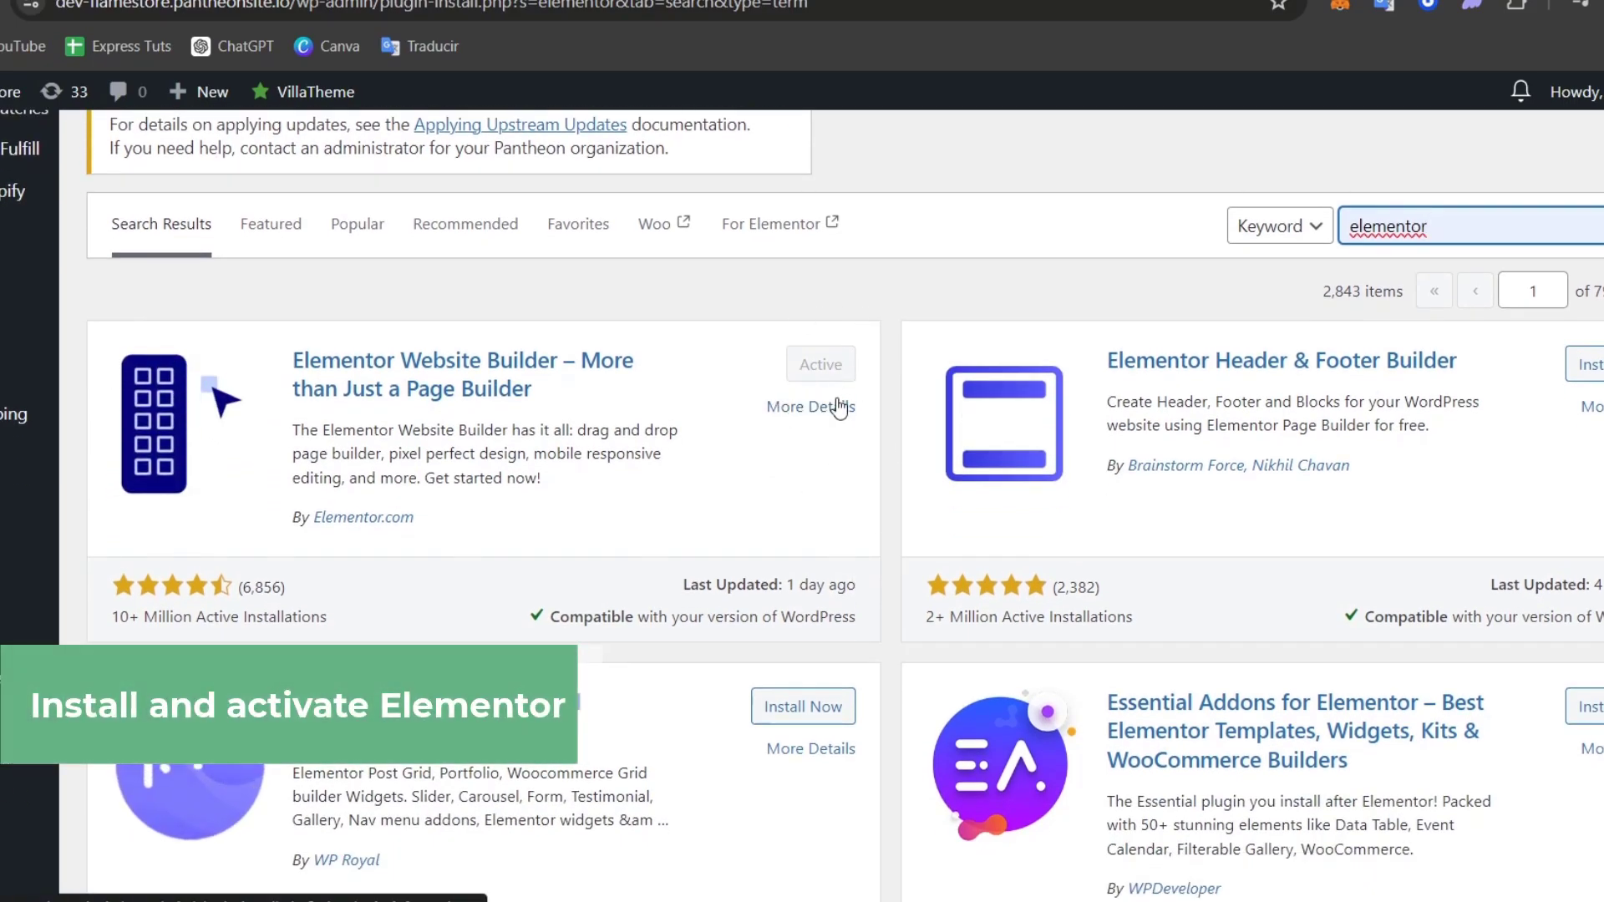
scroll(839, 409, "up", 1)
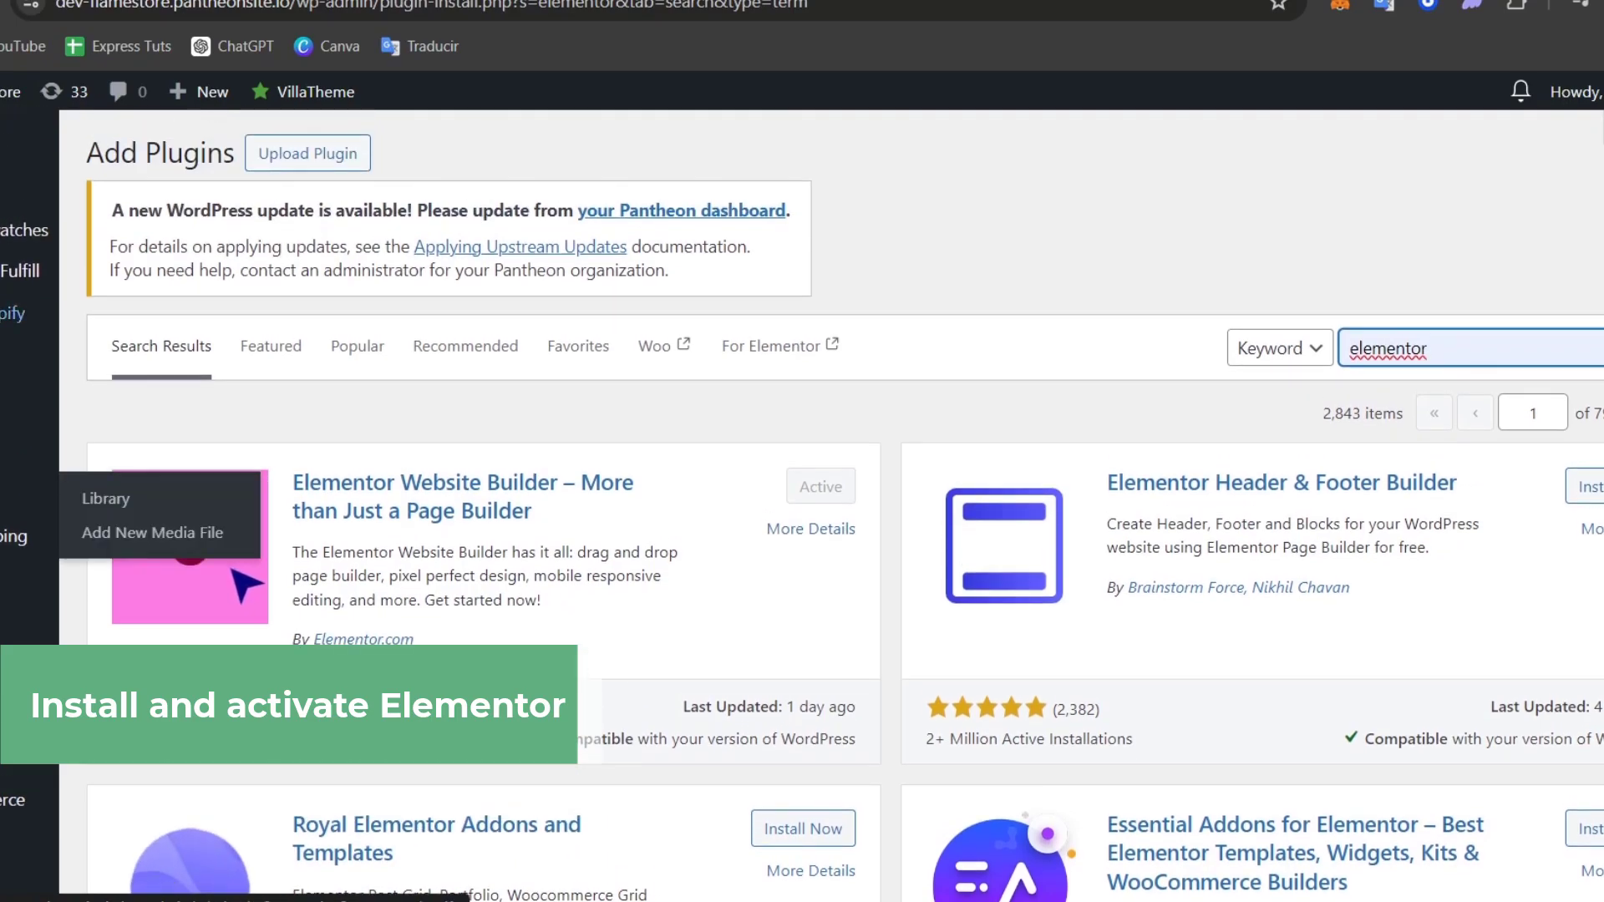
Step: Create a new page titled "Contact Us" and open it for editing with Elementor
scroll(29, 614, "down", 3)
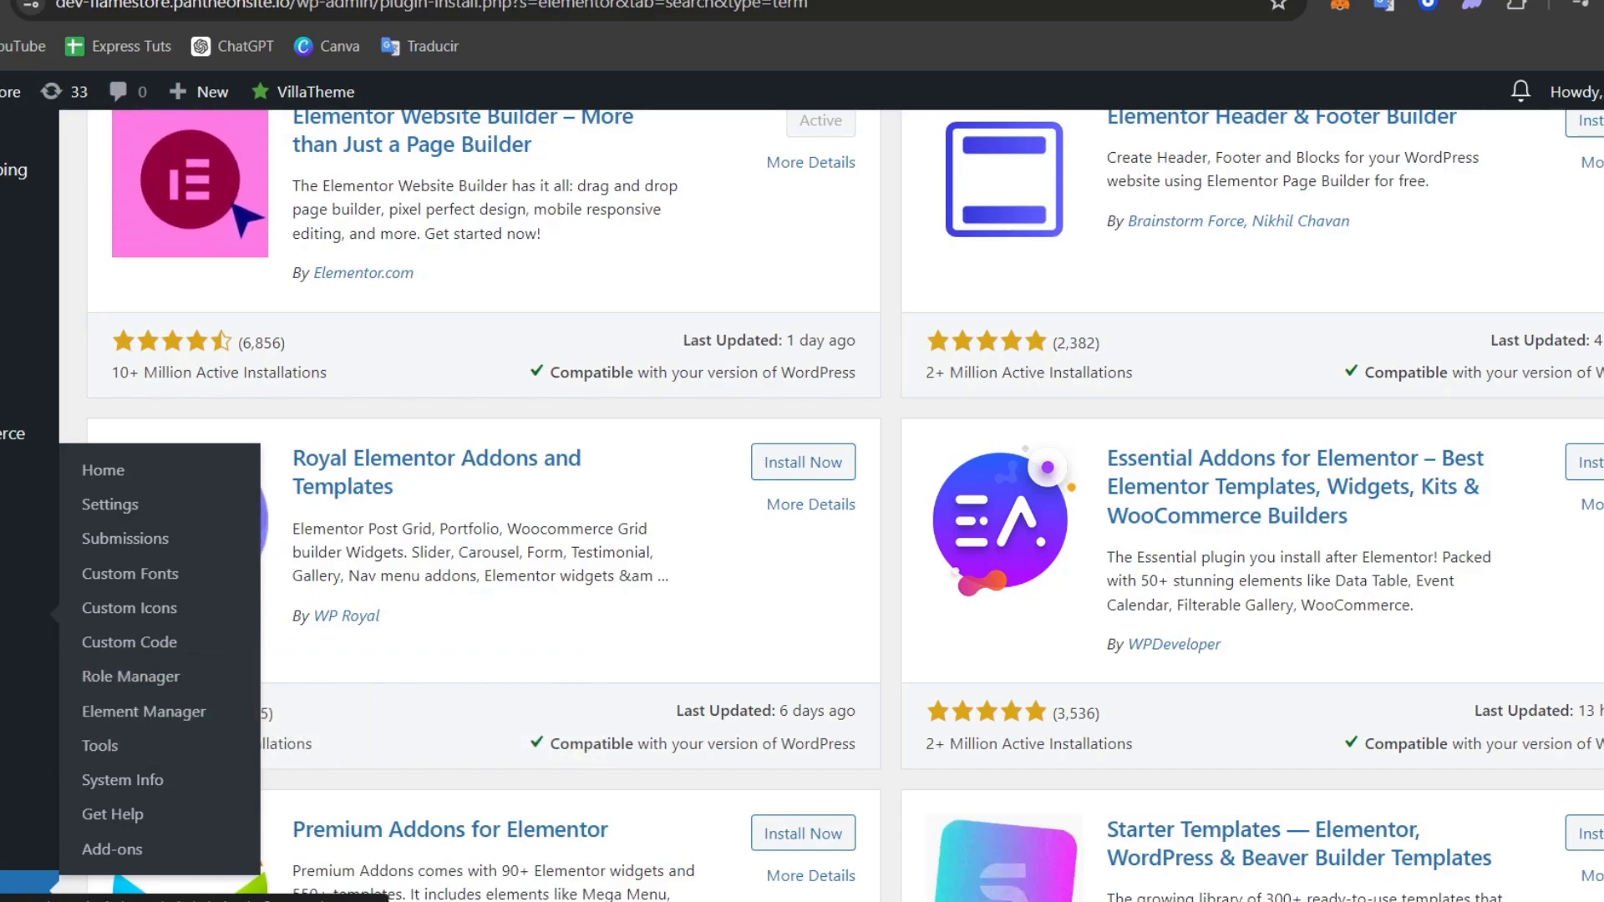
scroll(5, 401, "up", 4)
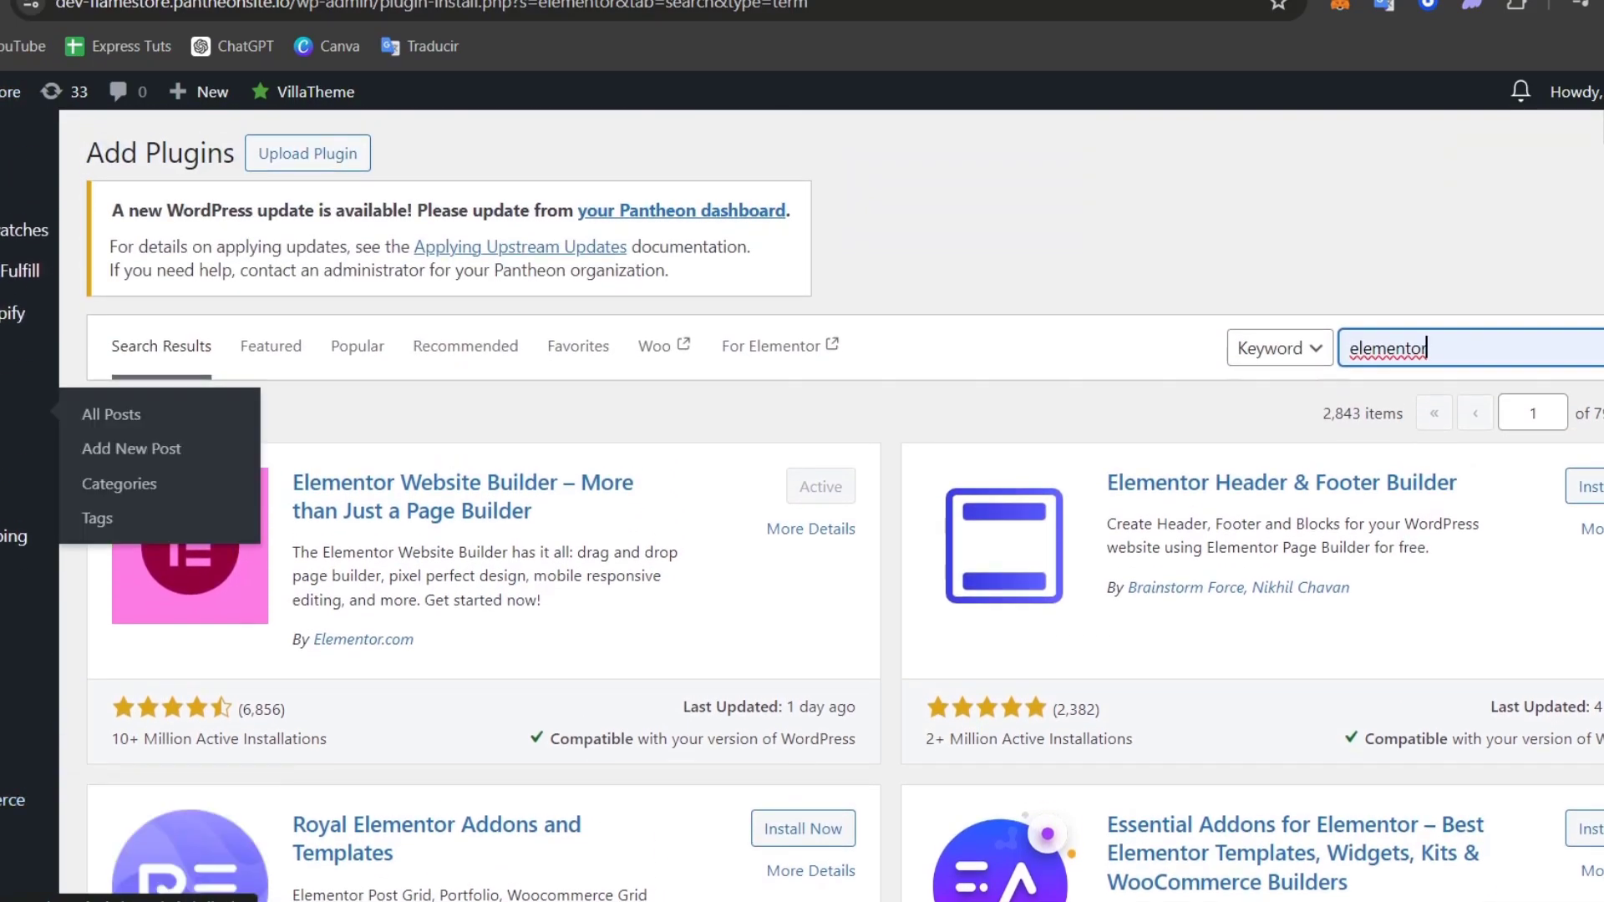
mouse_move(4, 578)
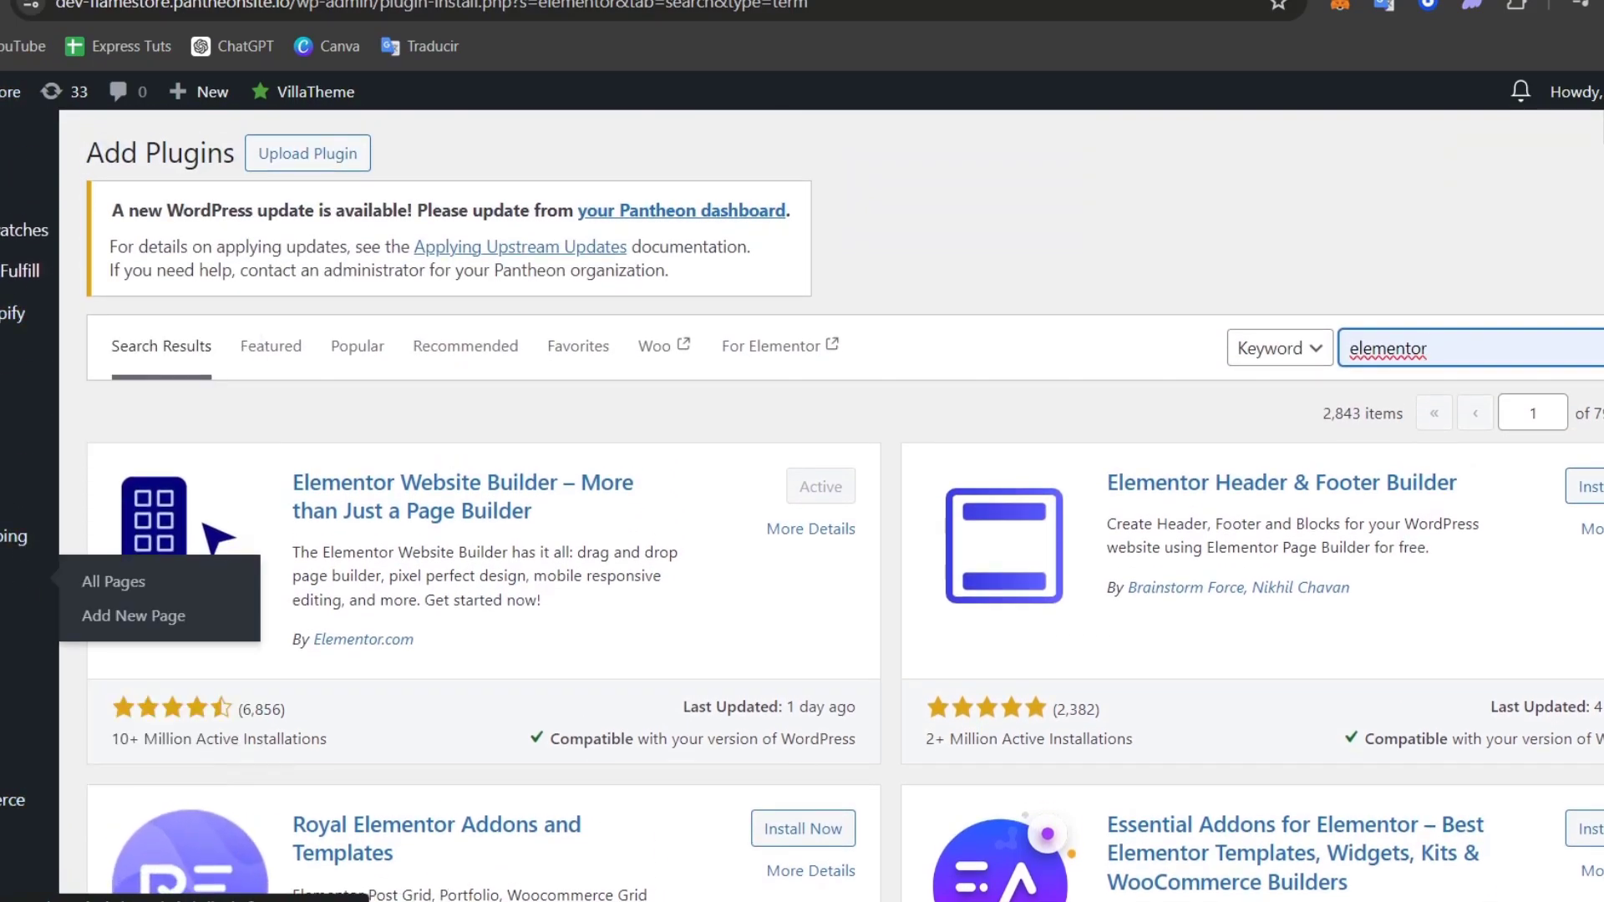
left_click(131, 628)
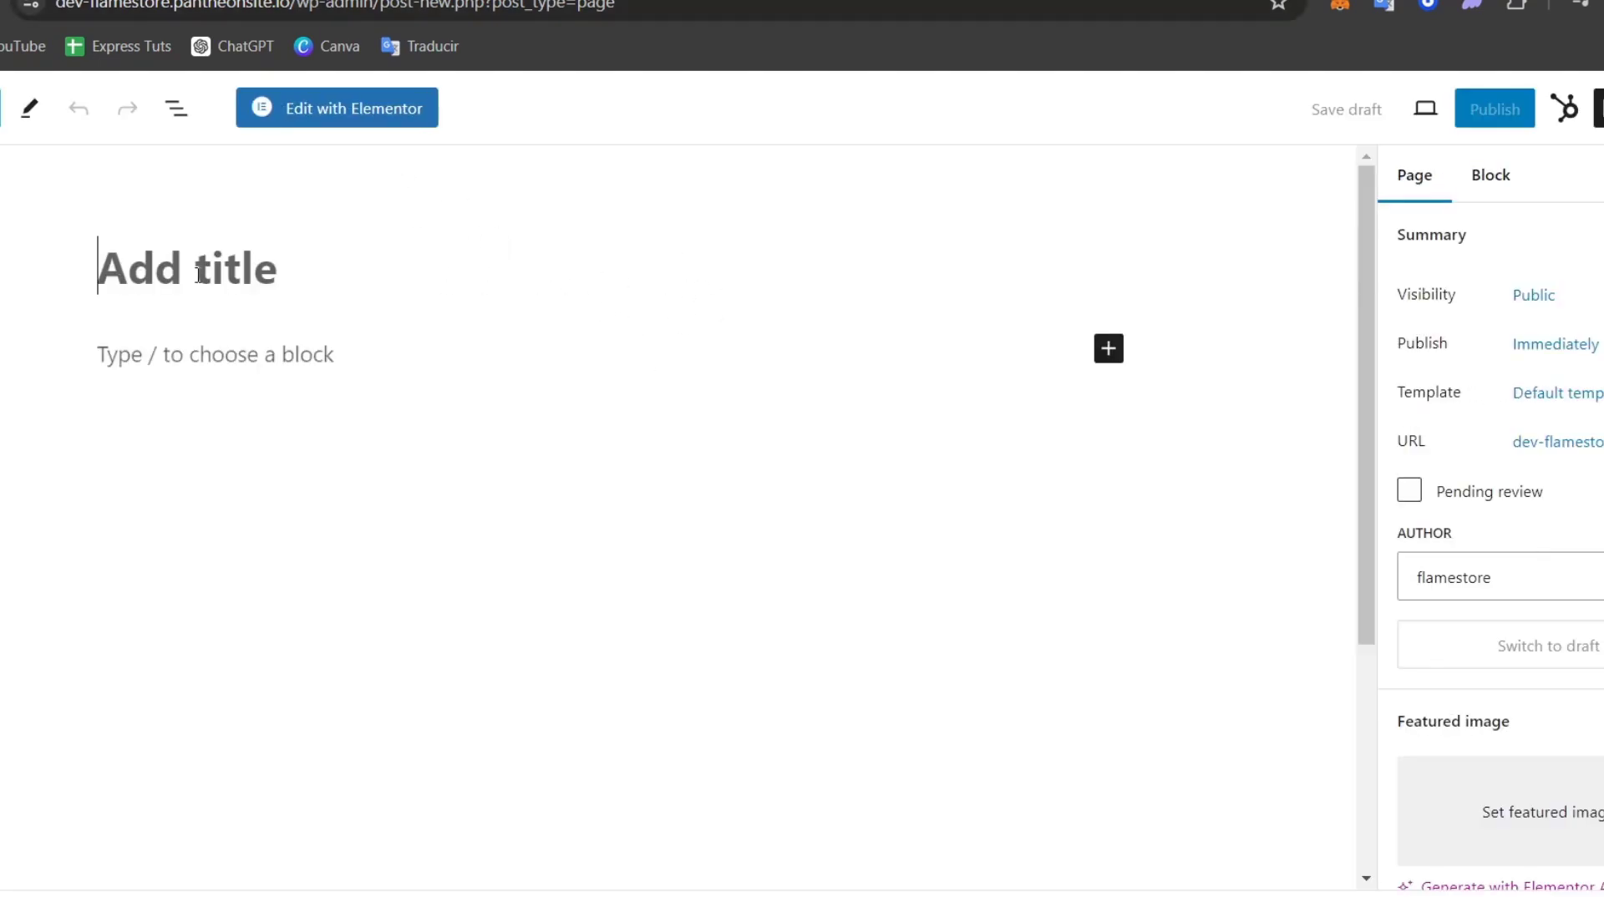
type("Contact Us")
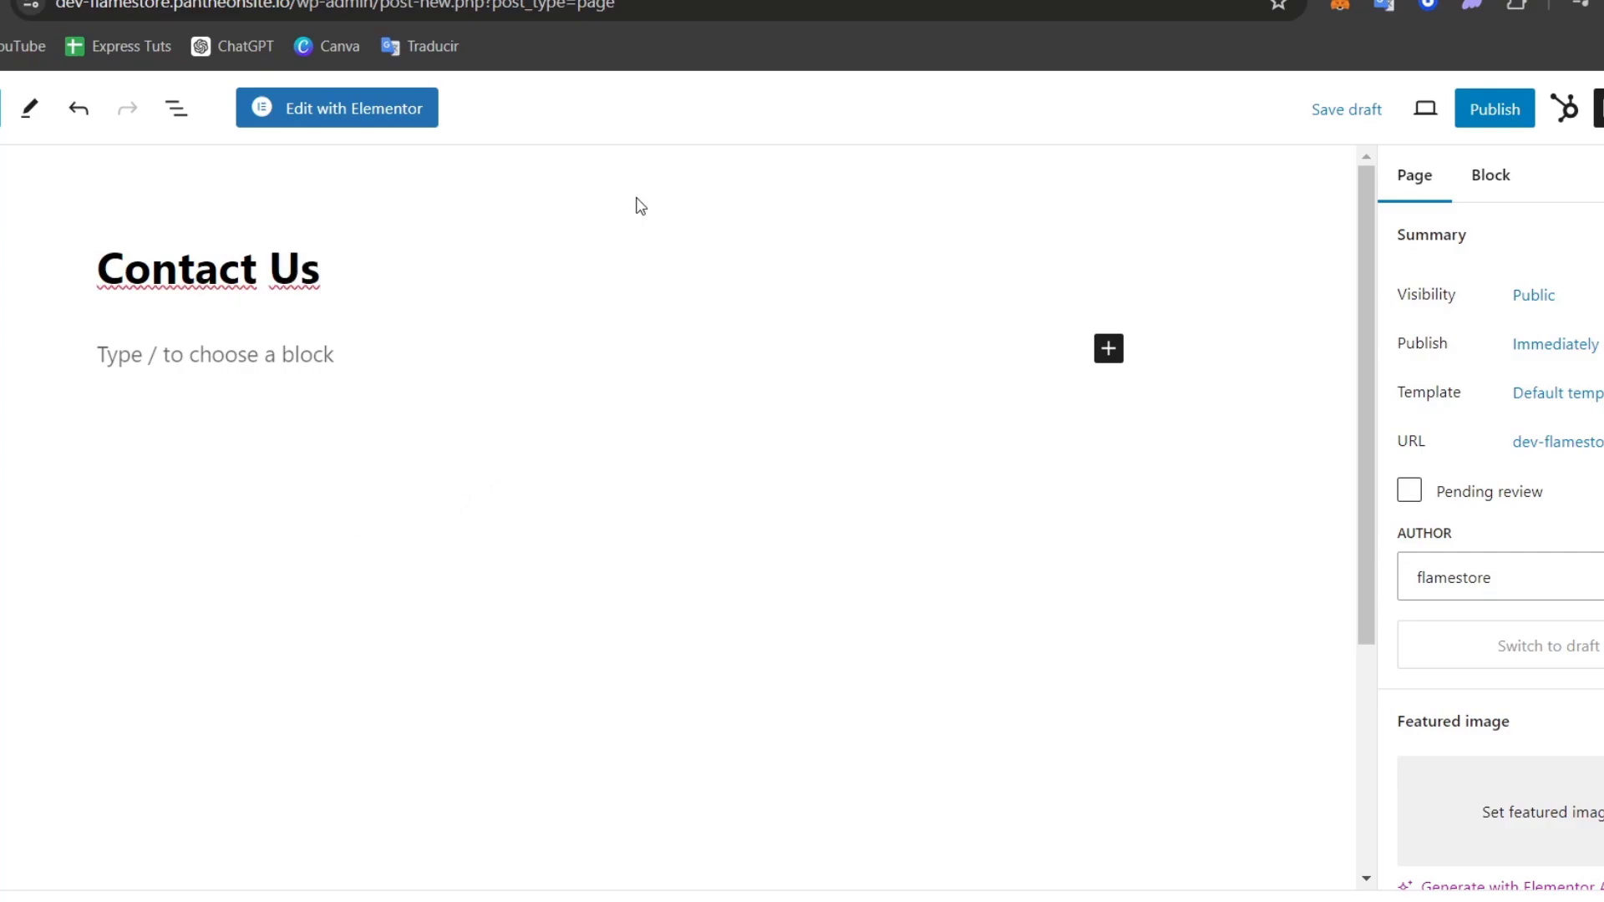
left_click(359, 127)
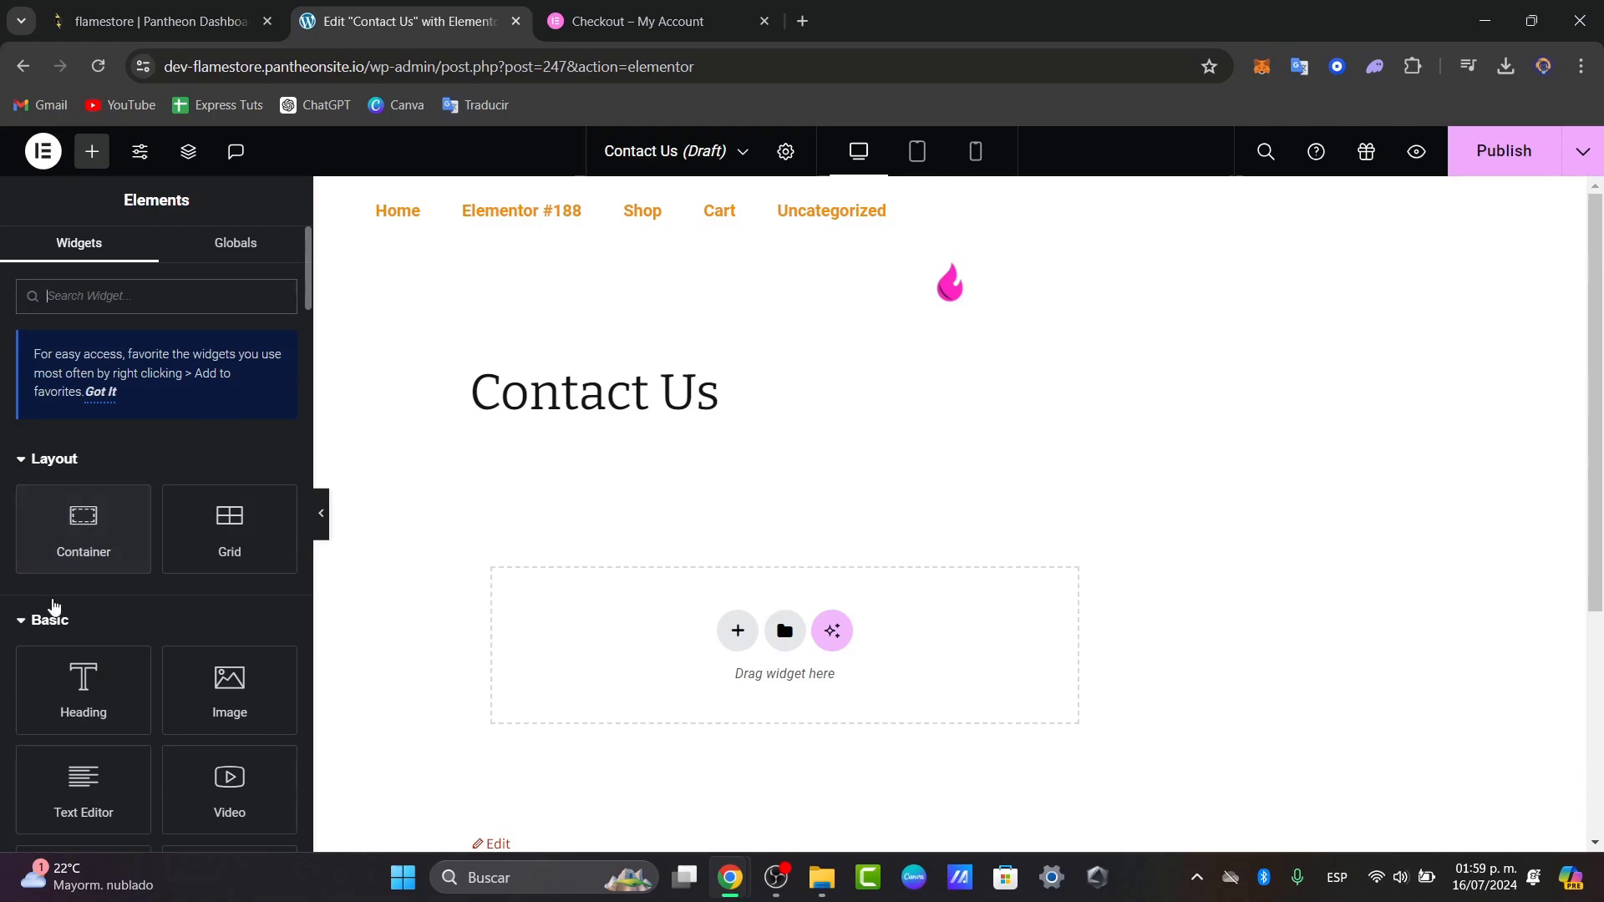
Step: Add a Heading widget reading "Contact Us" to the page's content area, below the page title
double_click(697, 397)
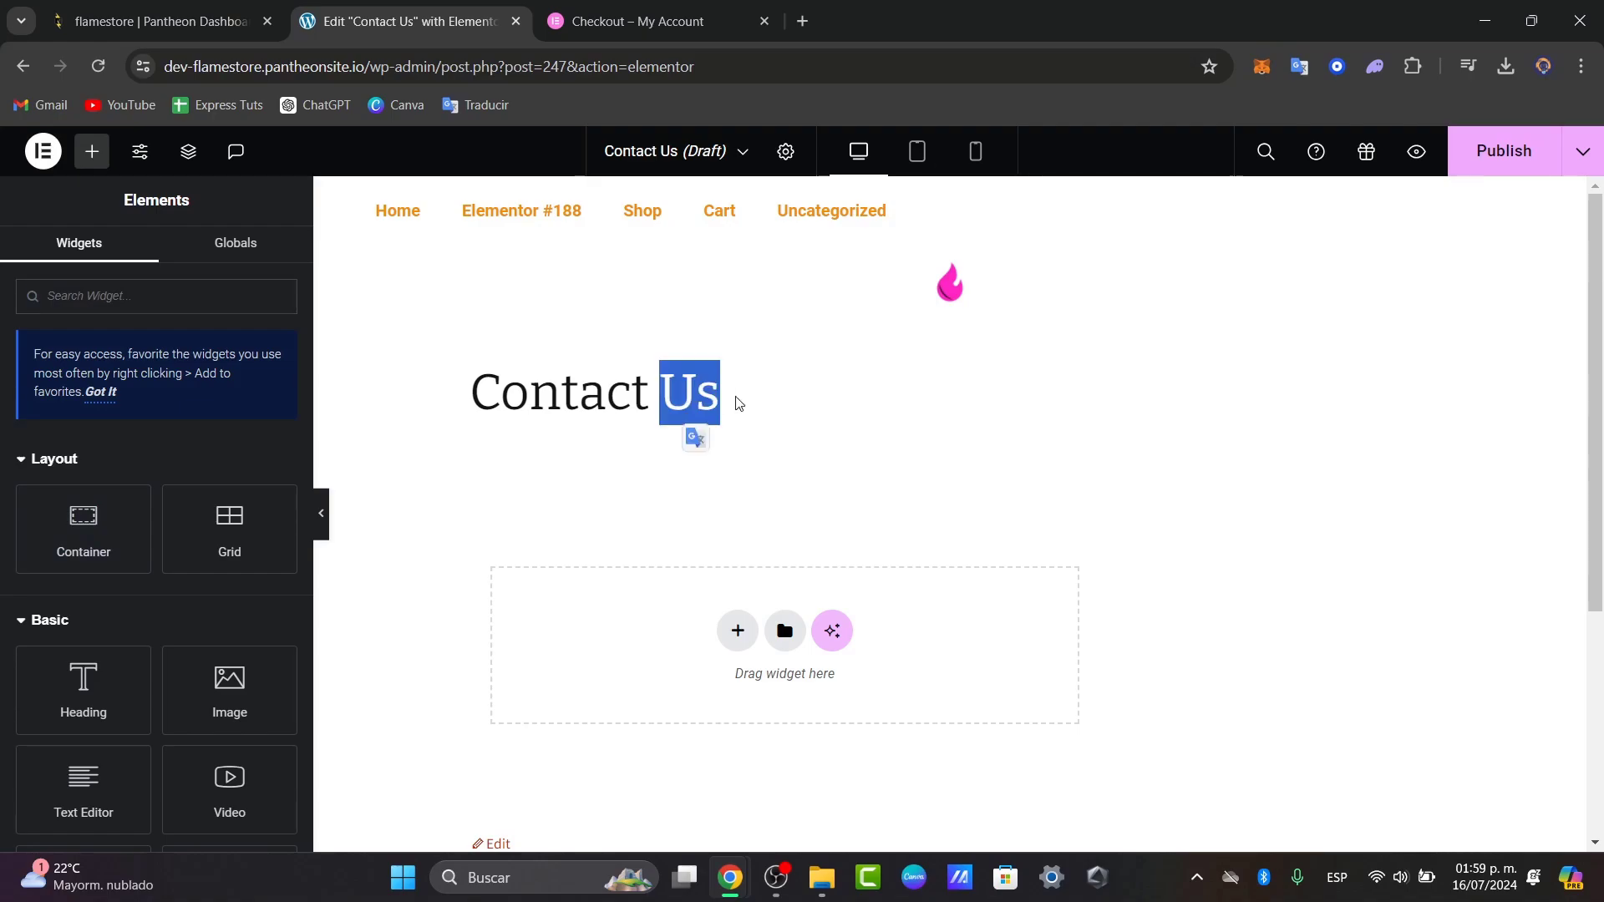
left_click(831, 480)
scroll(985, 443, "down", 4)
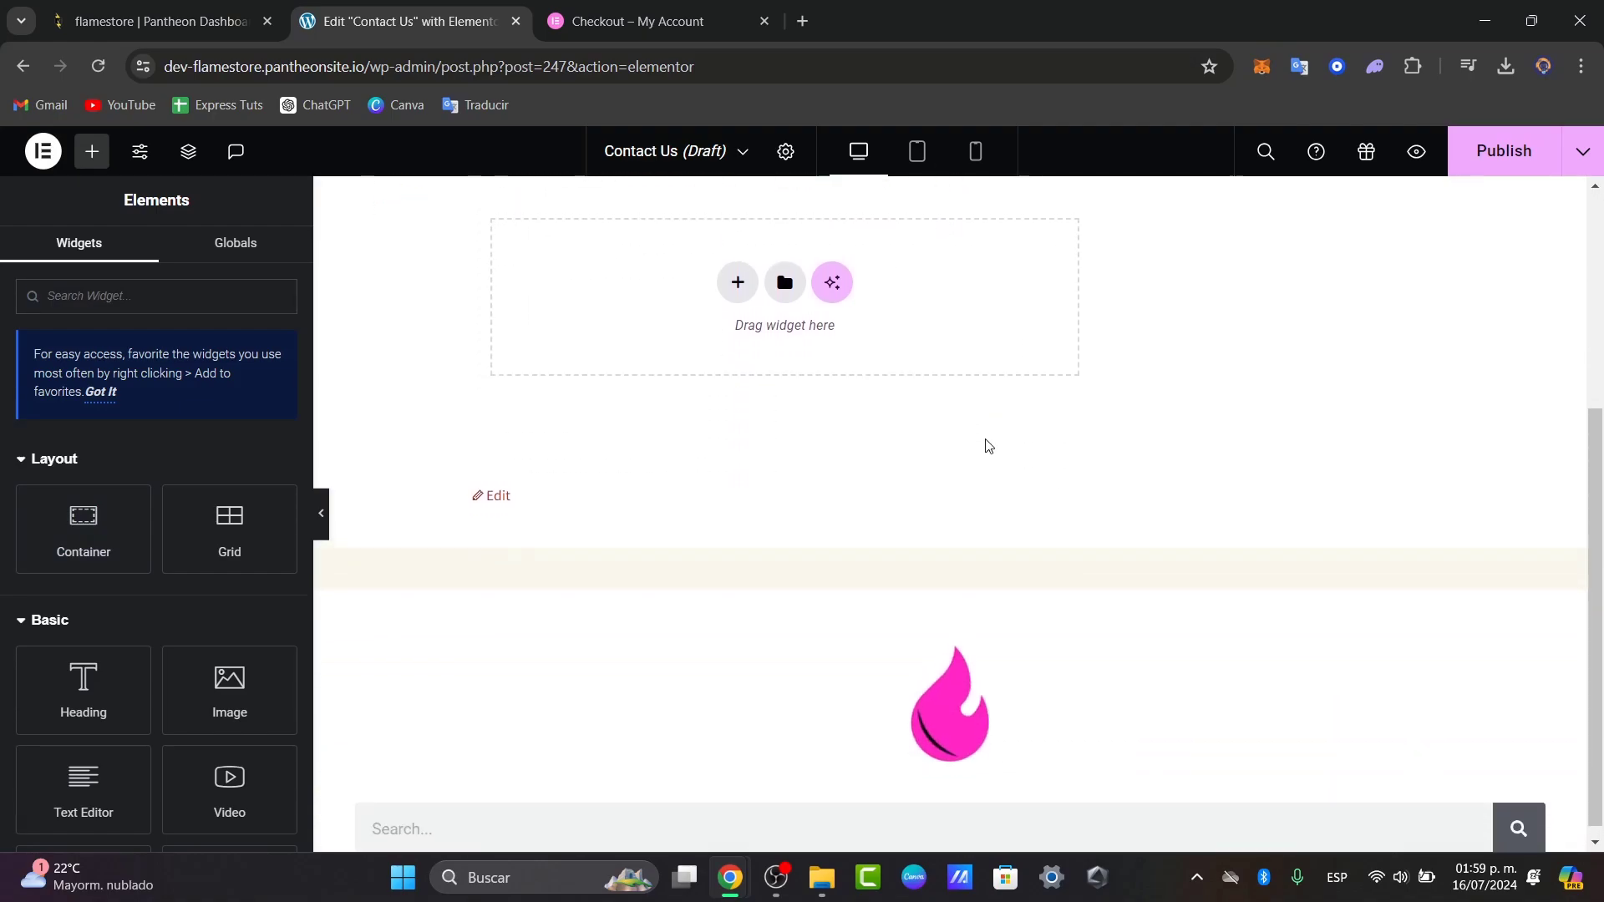
scroll(526, 573, "up", 2)
left_click_drag(78, 668, 655, 480)
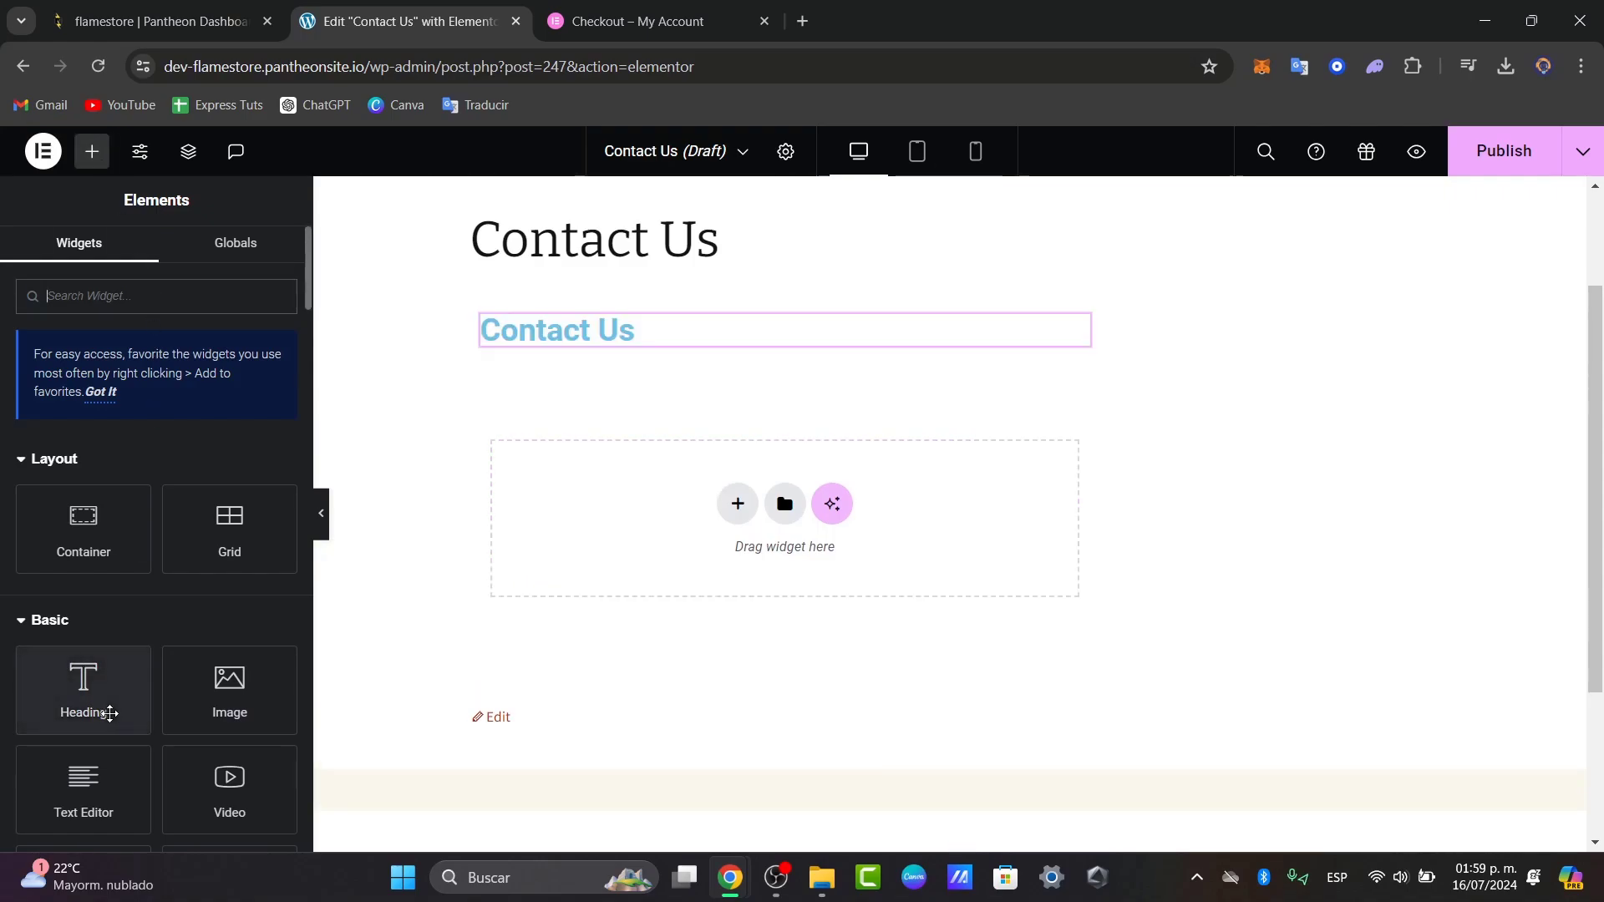
Step: Add a Text Editor widget under the heading with the text "Please tell us how can we help you."
scroll(109, 714, "down", 1)
left_click_drag(107, 710, 702, 343)
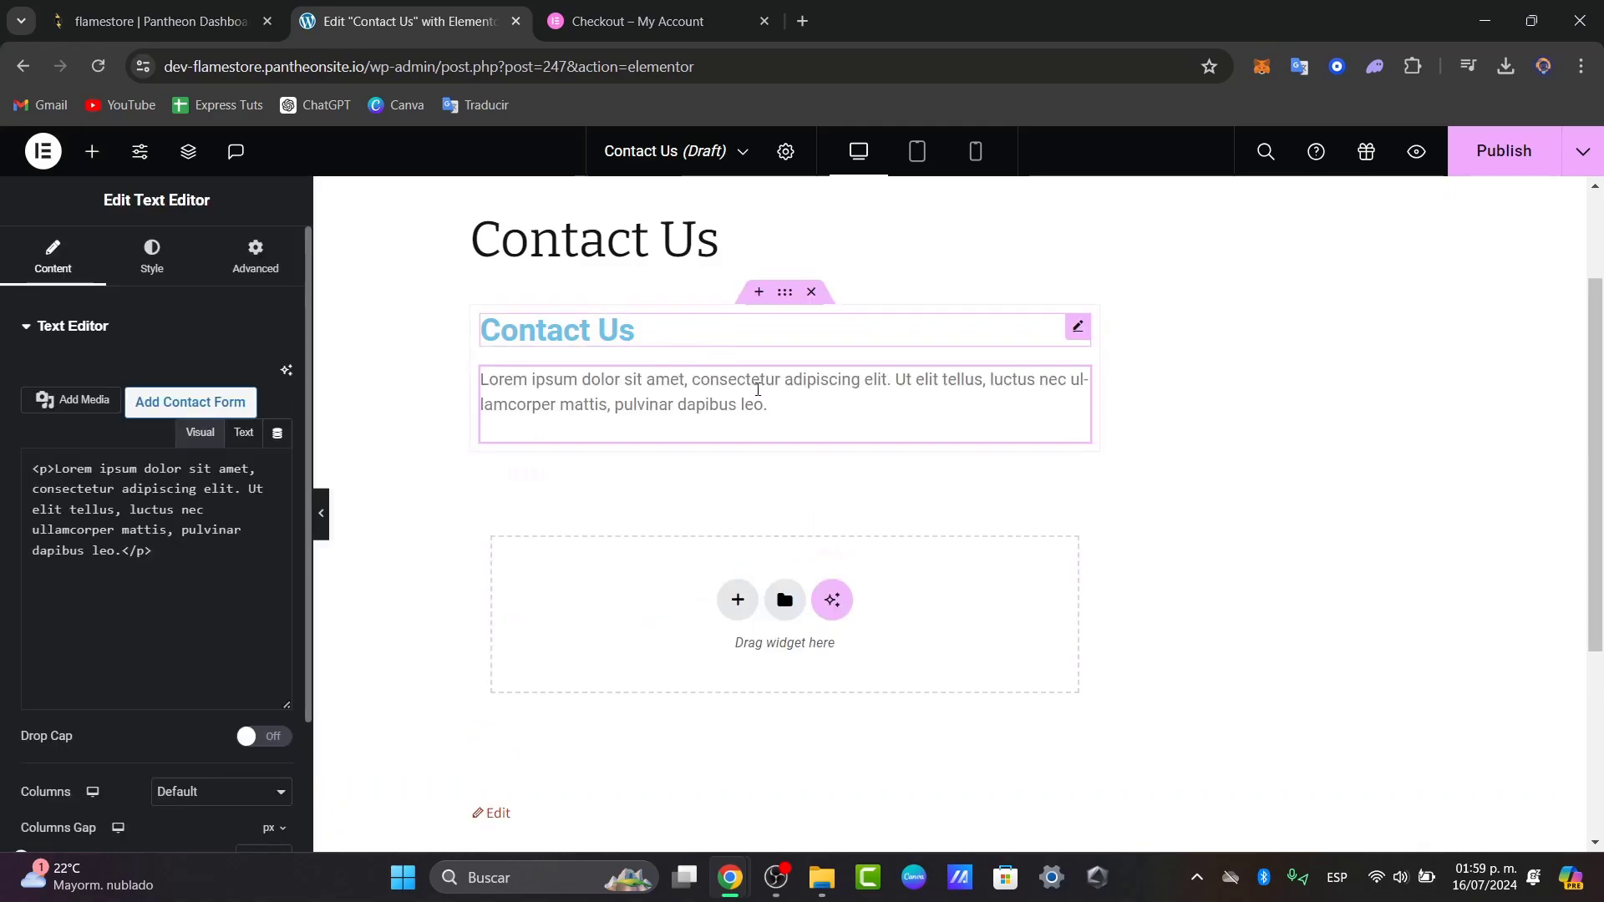
left_click_drag(263, 601, 27, 510)
type("Plase ")
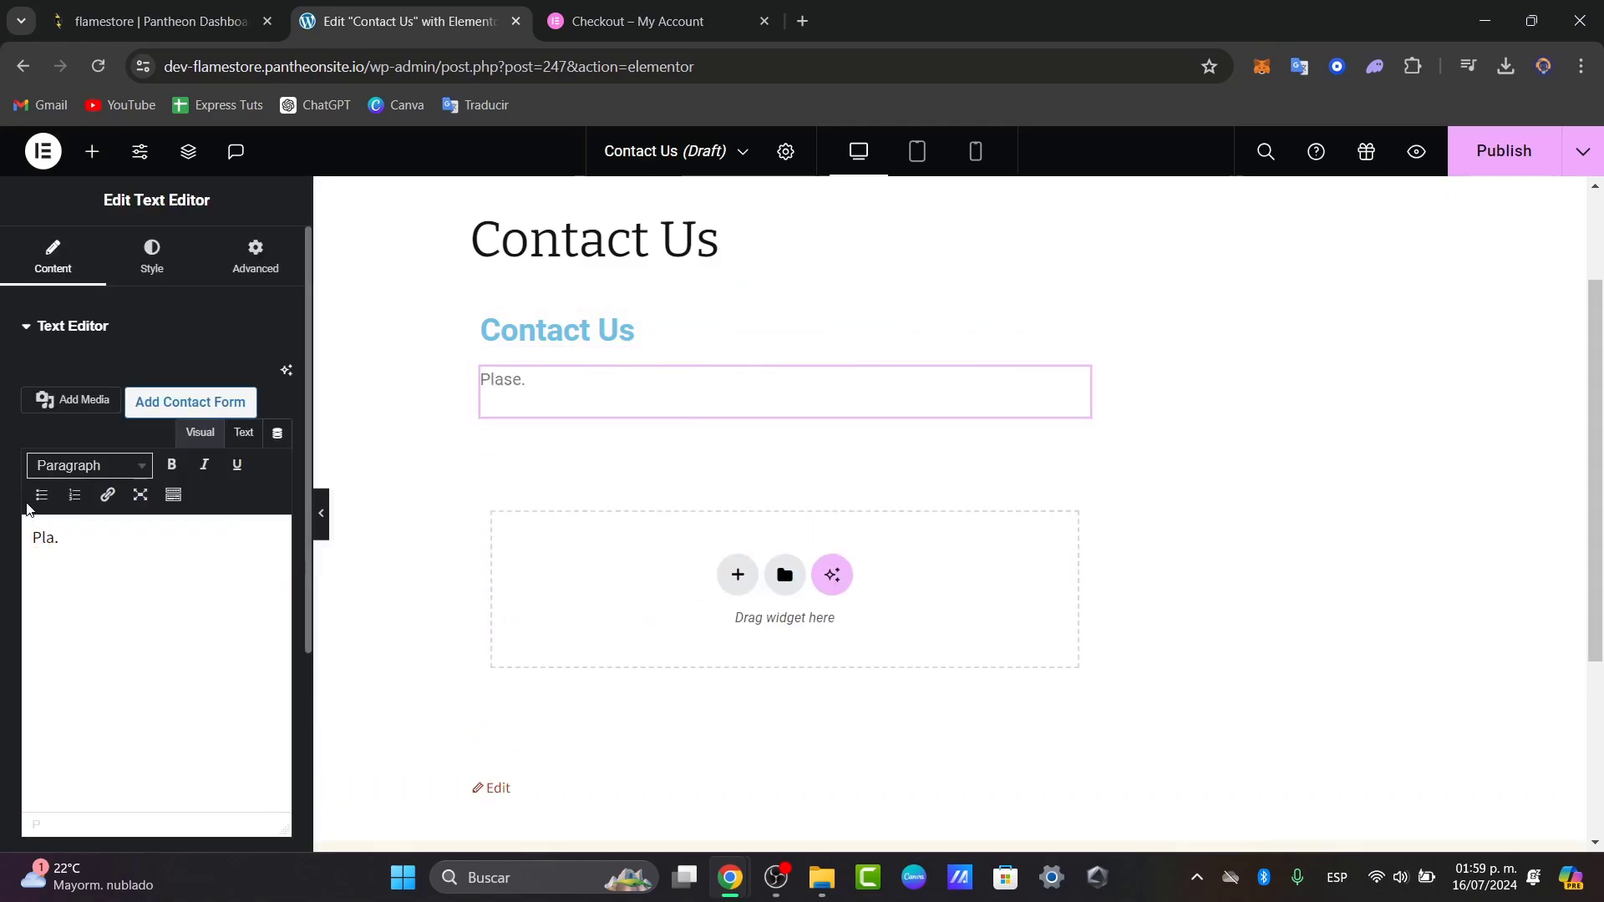
type("ease tell us")
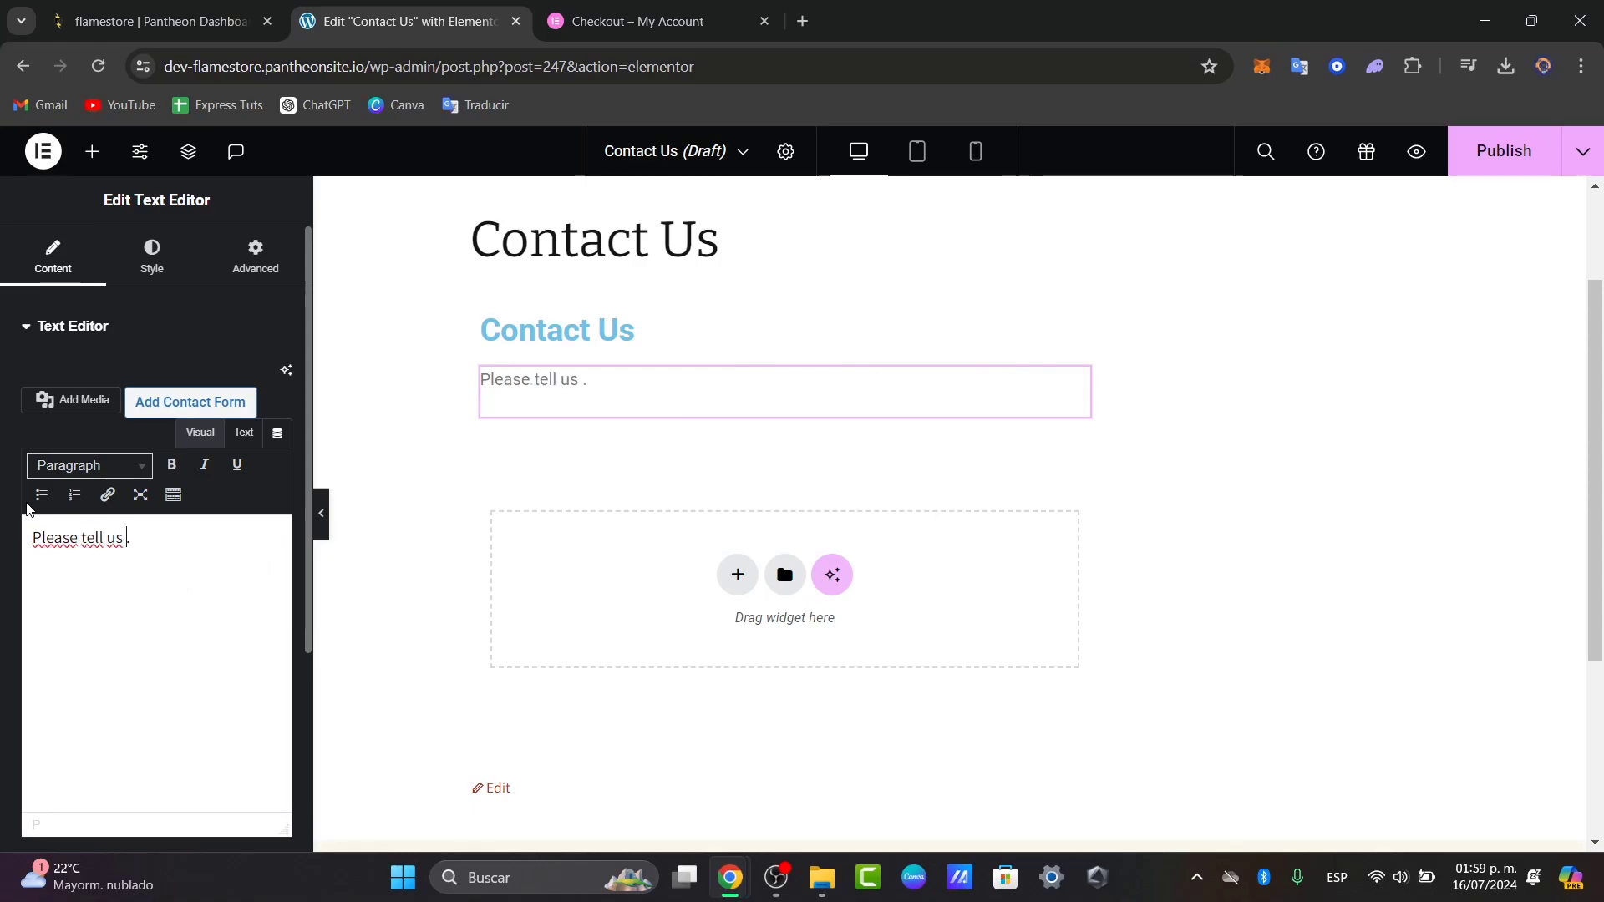
type(" how can we help")
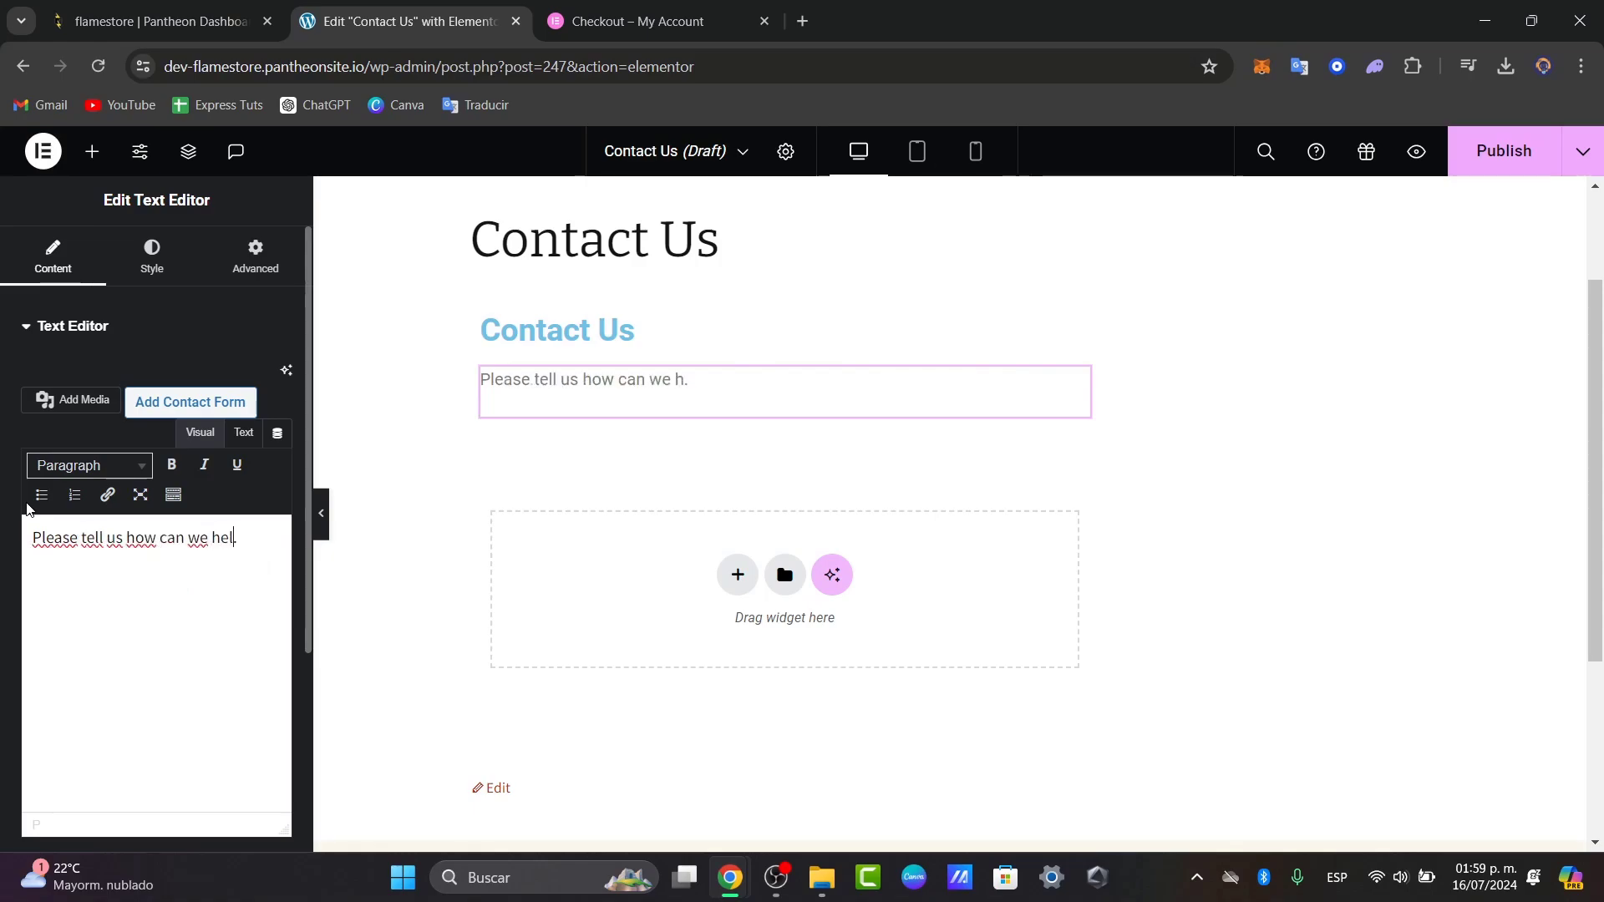
type(" you")
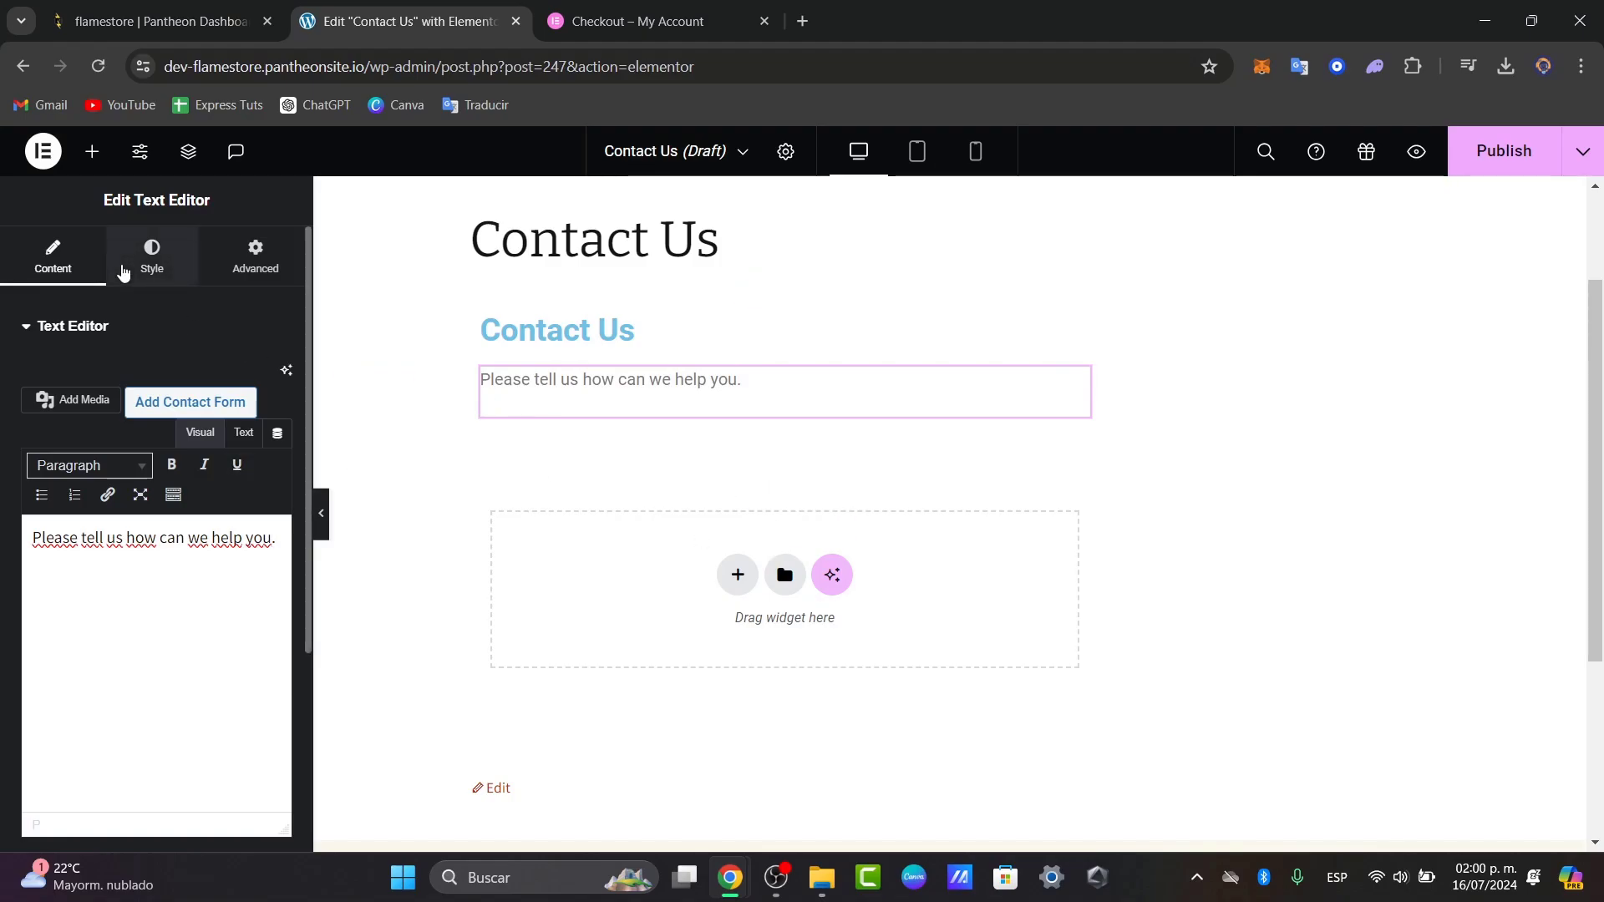
Step: Find the Form widget and place it below the "Please tell us how can we help you." text
left_click(102, 162)
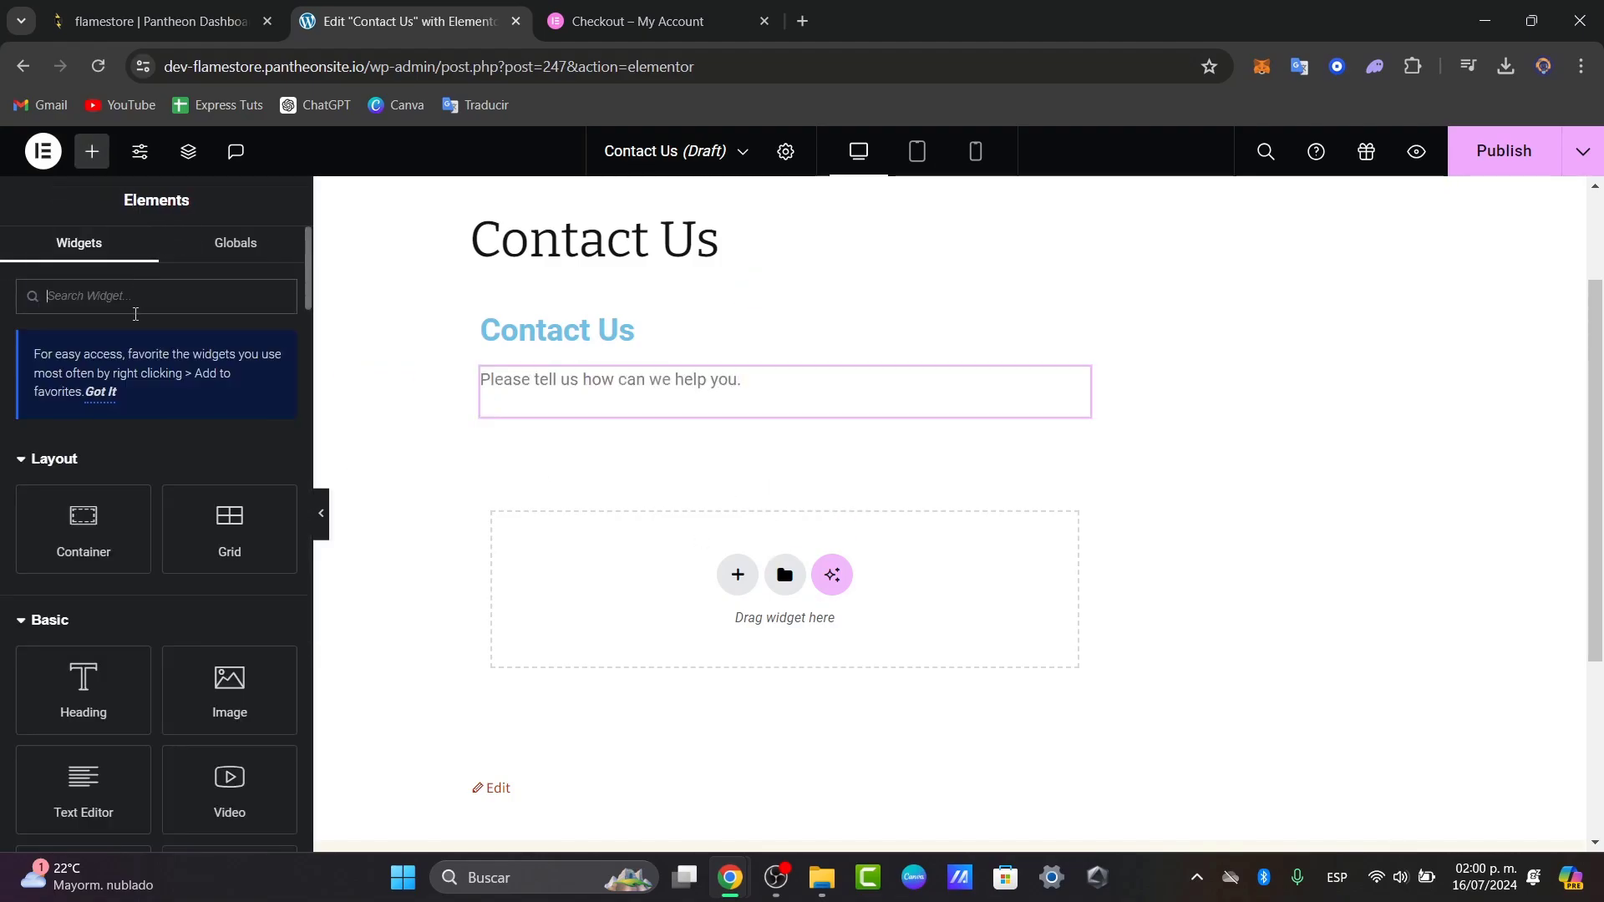
type("form")
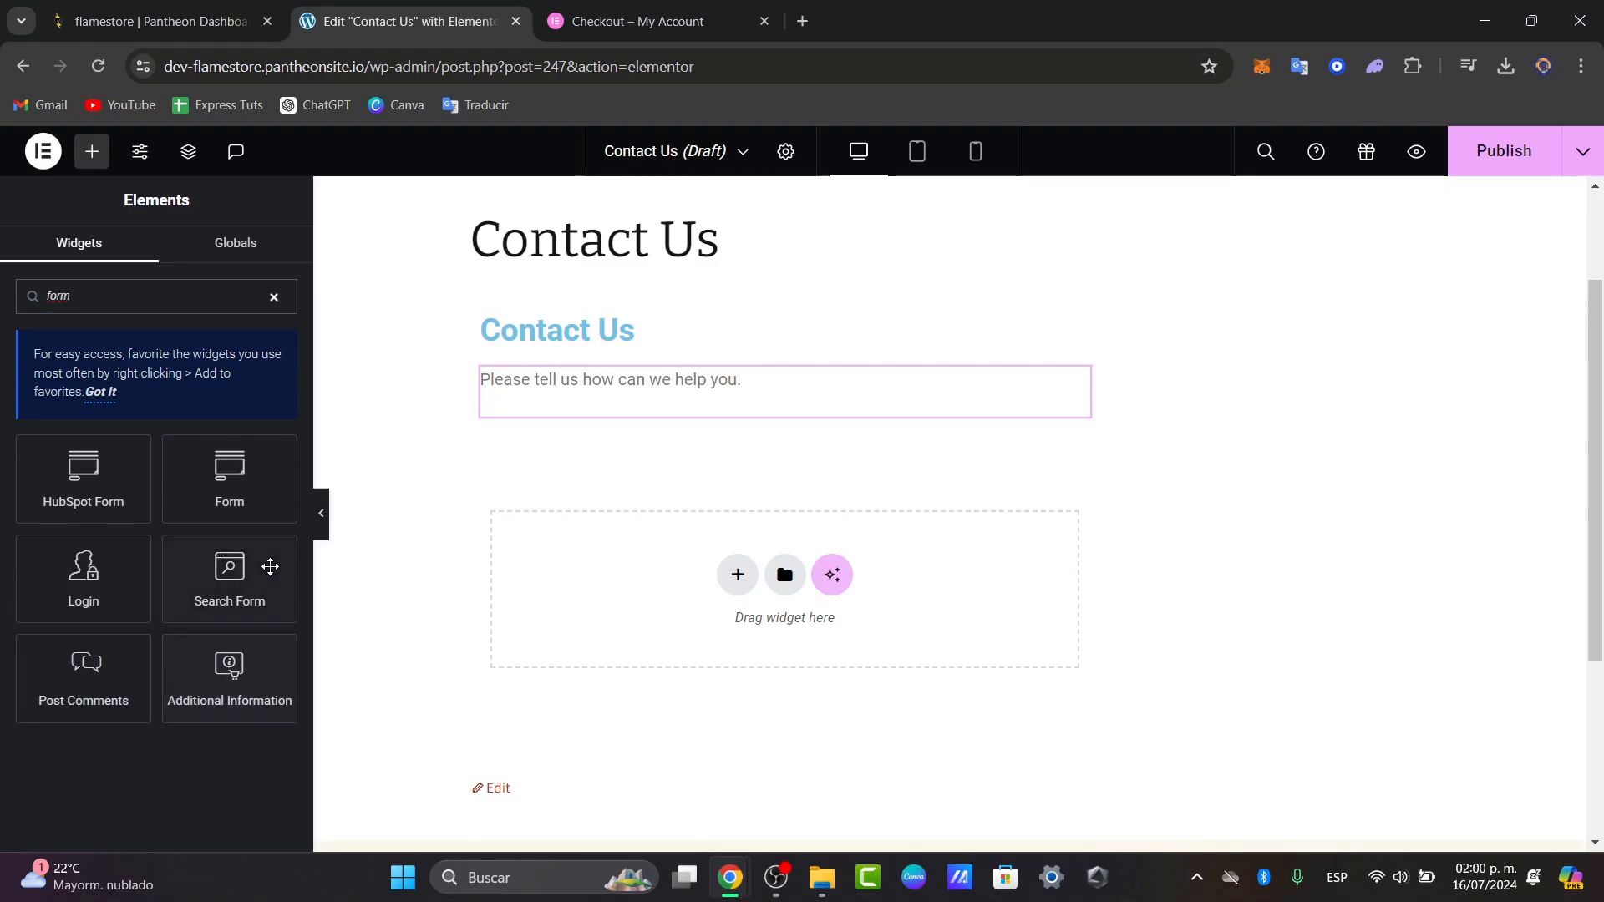
left_click_drag(231, 496, 679, 451)
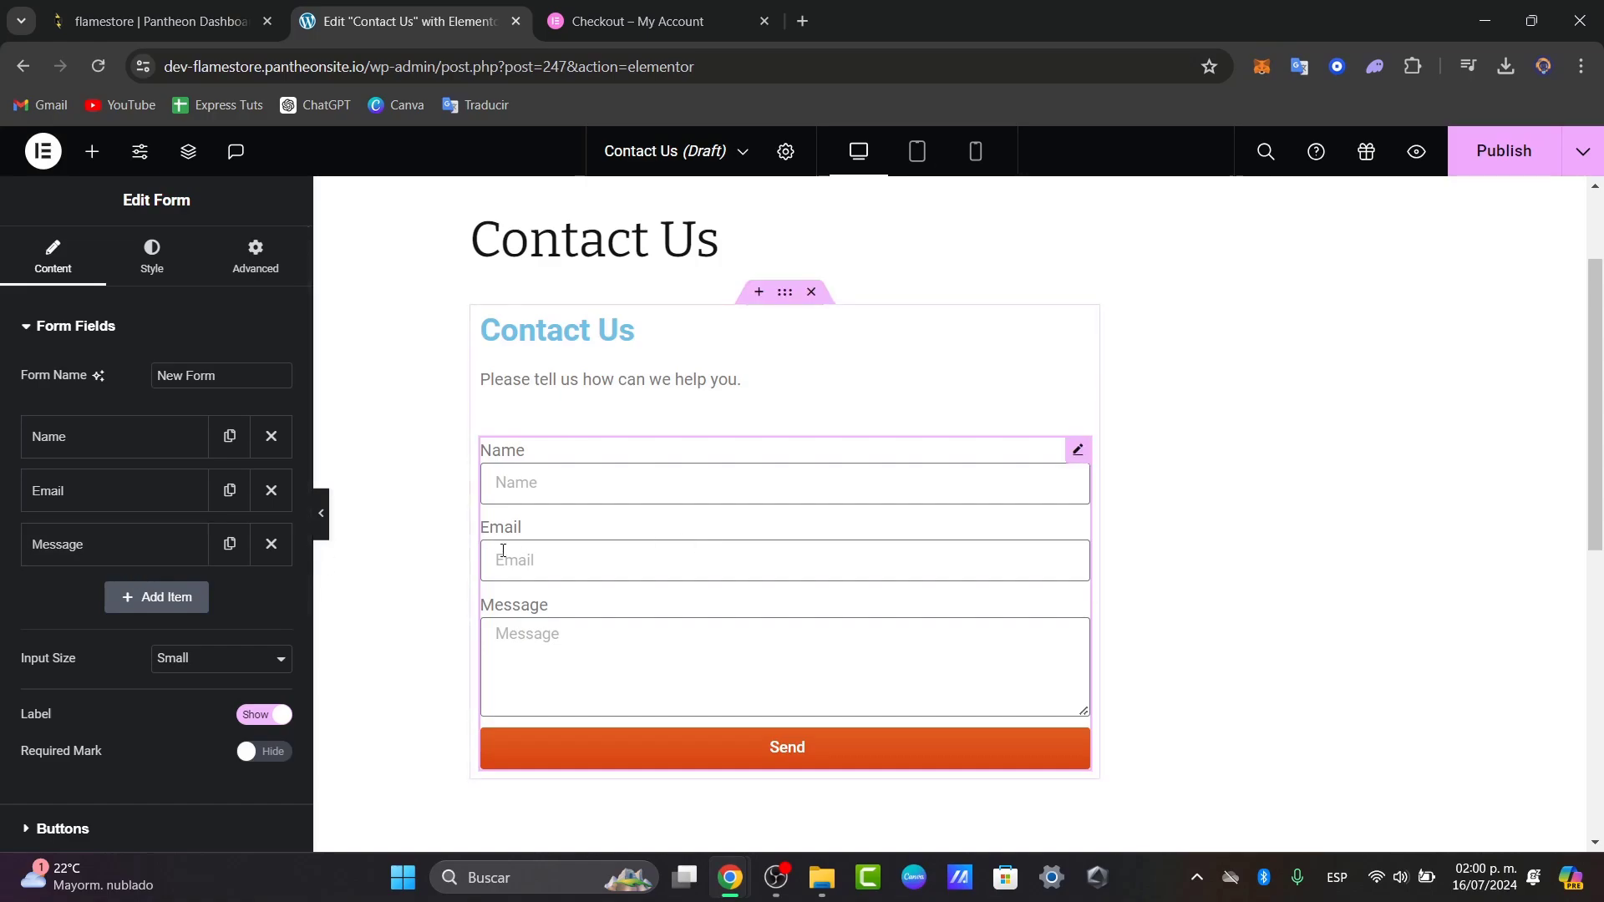
Step: Add a fourth field to the contact form after Message and expand its settings
left_click(166, 597)
scroll(230, 641, "down", 1)
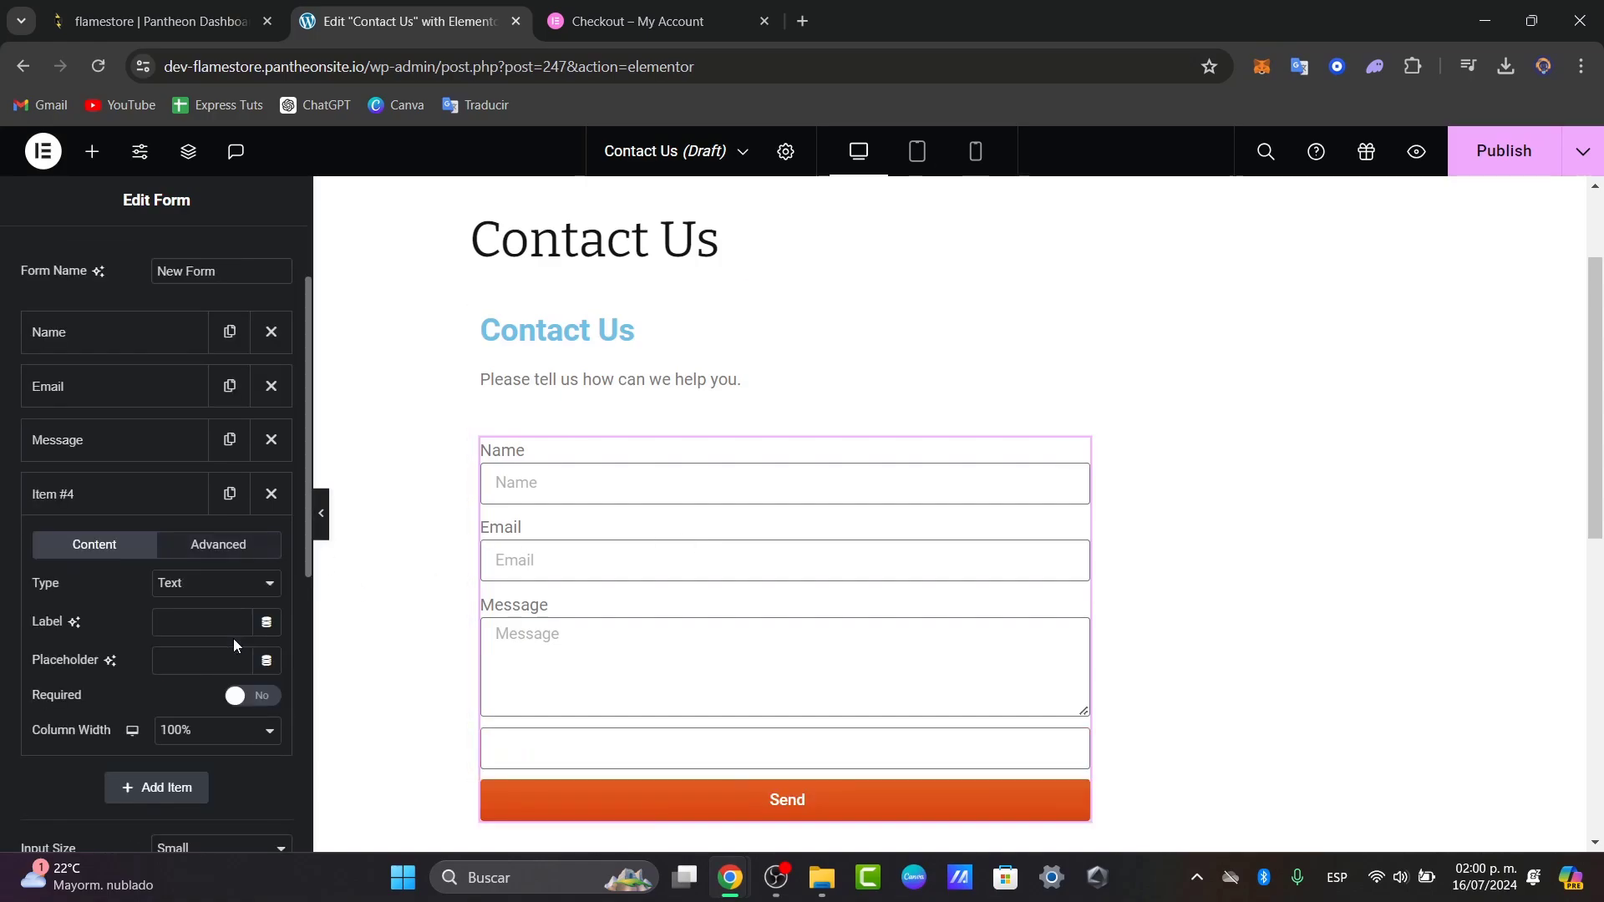
left_click(118, 496)
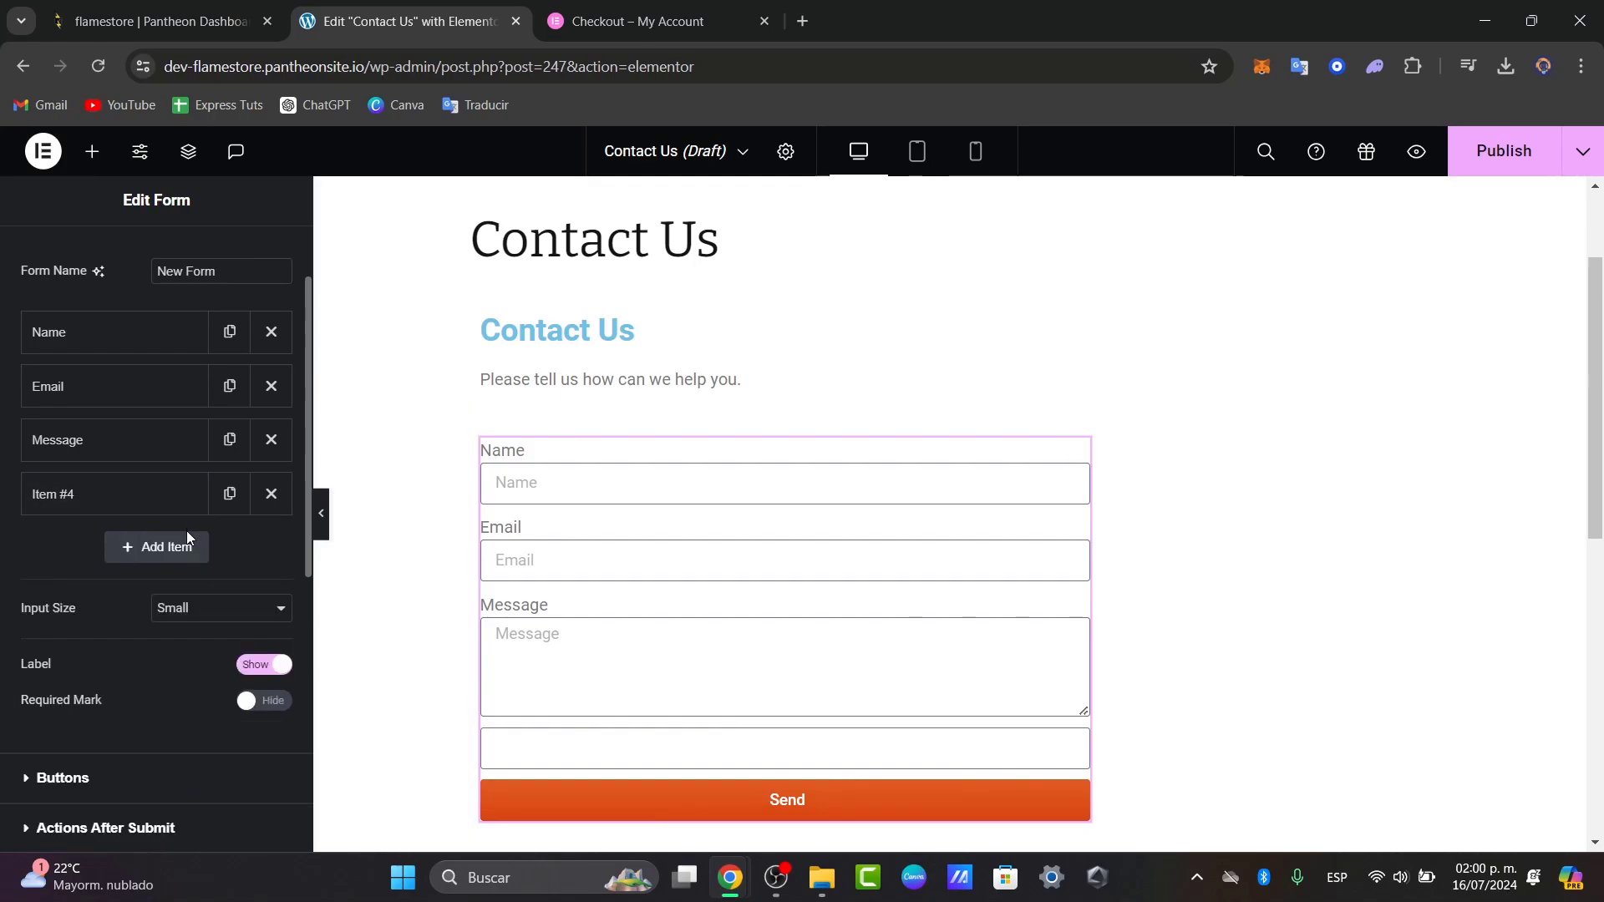
left_click(143, 501)
Step: Examine the new form field's content and advanced settings, including the available field types
scroll(144, 499, "down", 2)
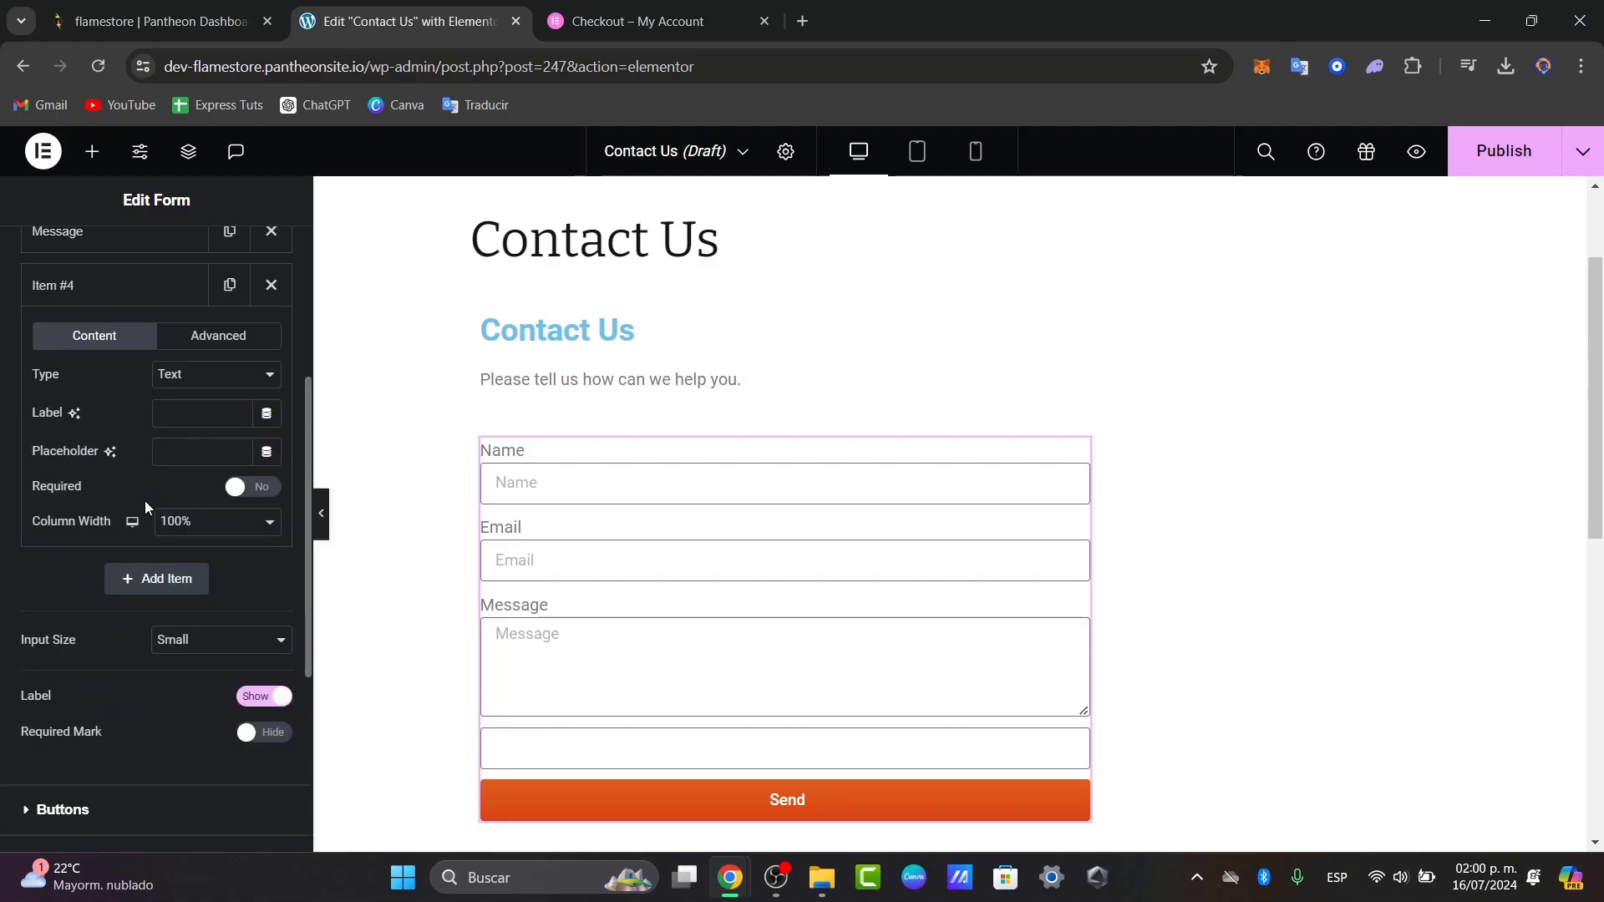
scroll(184, 505, "up", 1)
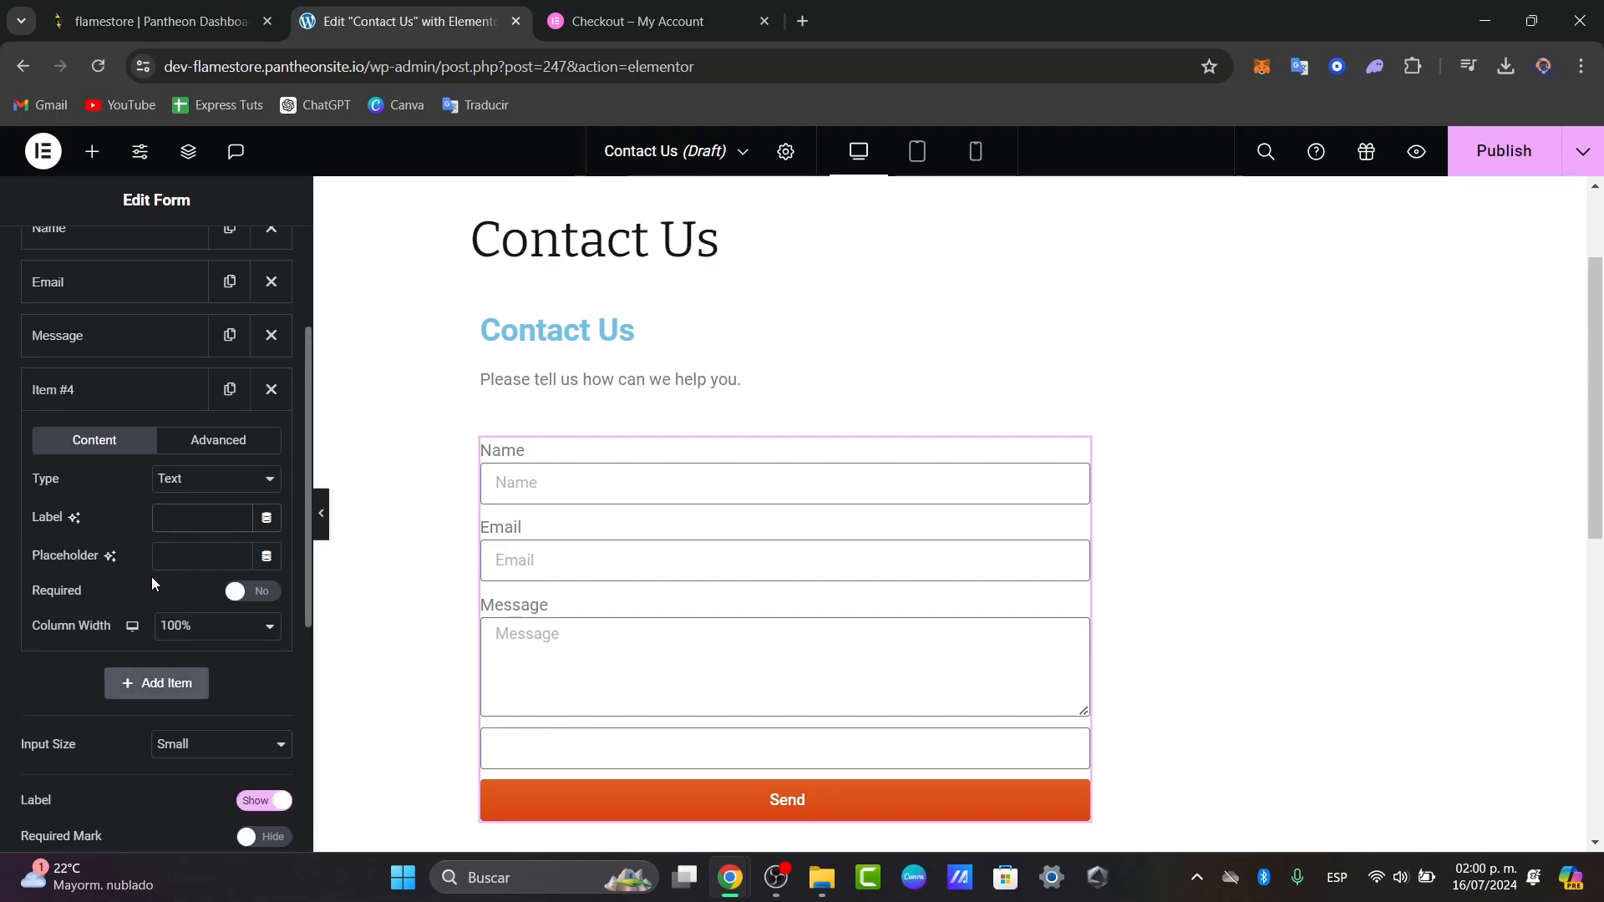
scroll(176, 643, "down", 1)
scroll(150, 657, "down", 2)
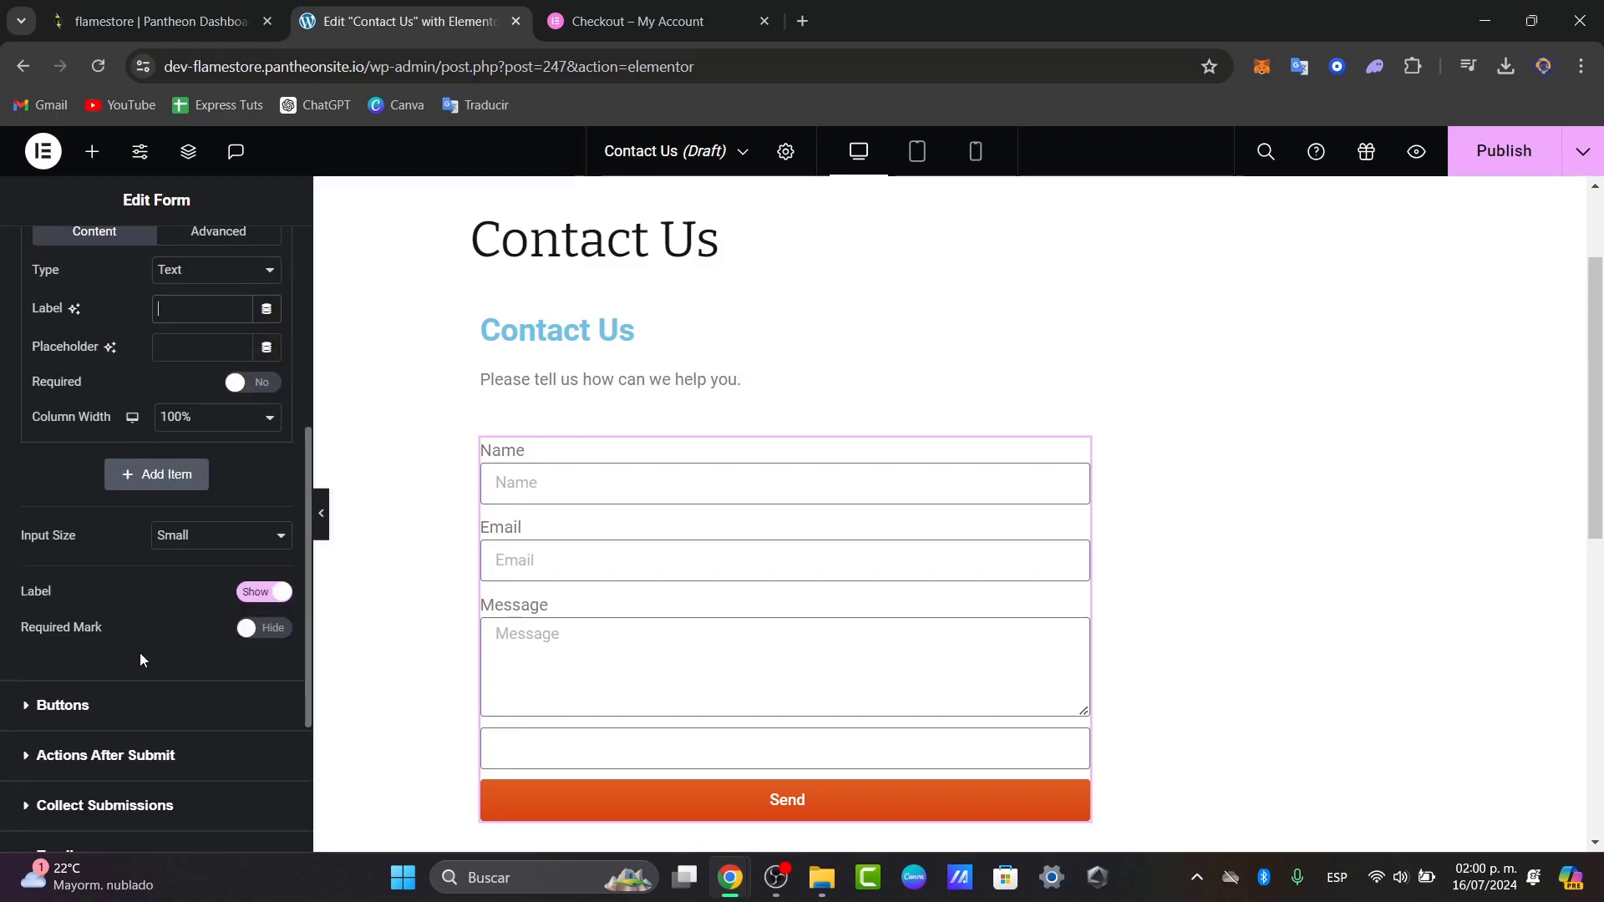
scroll(141, 660, "up", 5)
scroll(142, 661, "down", 1)
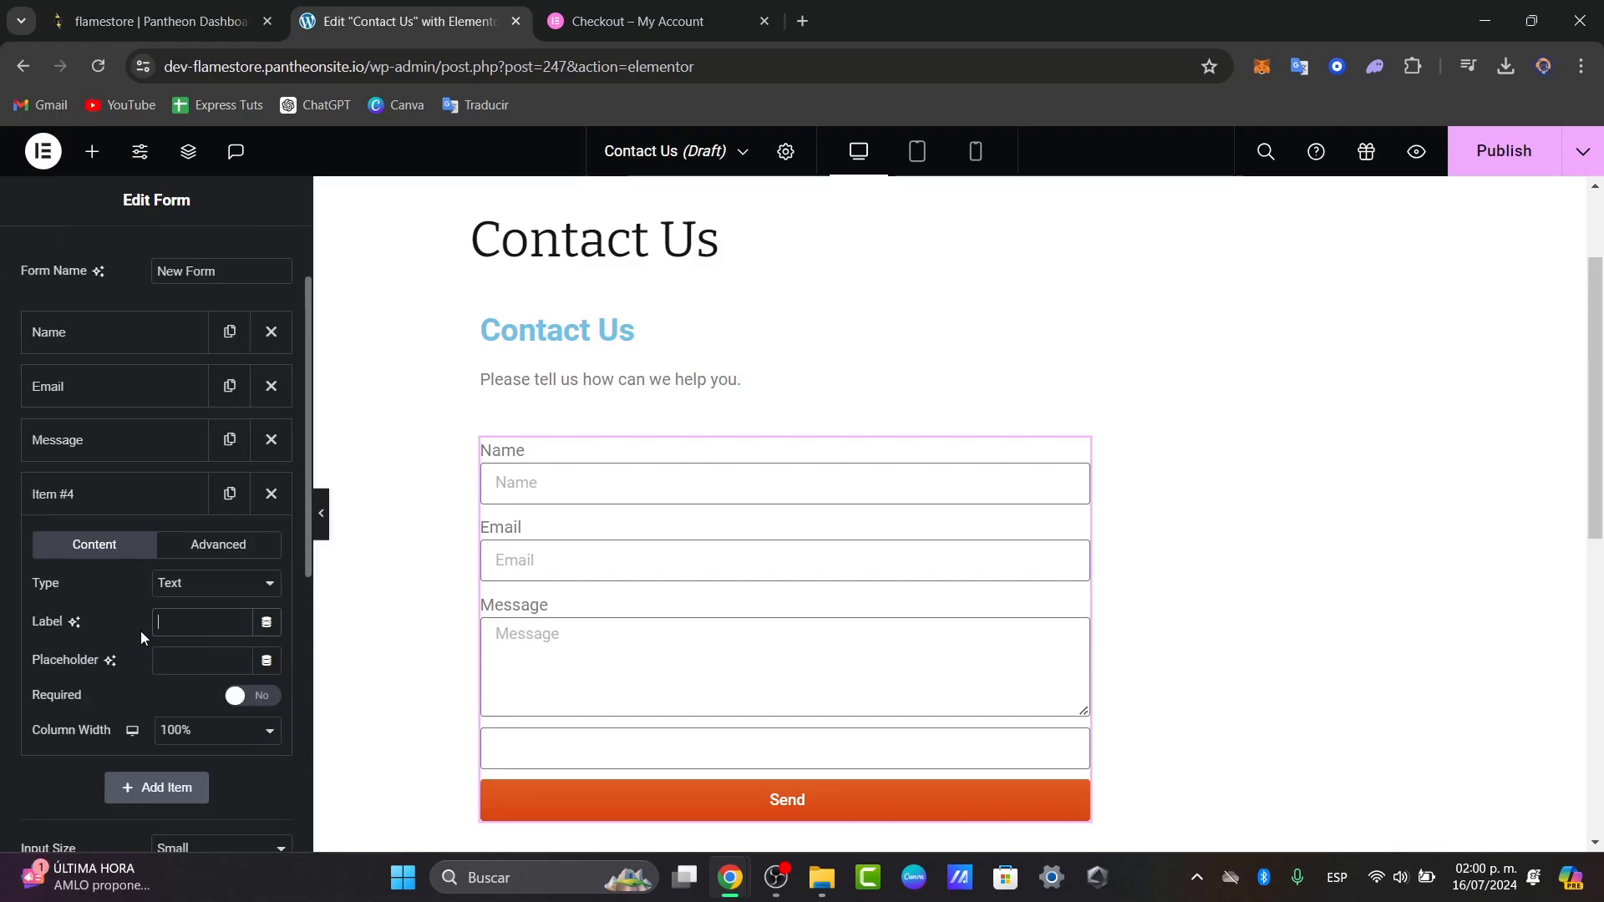
left_click(219, 546)
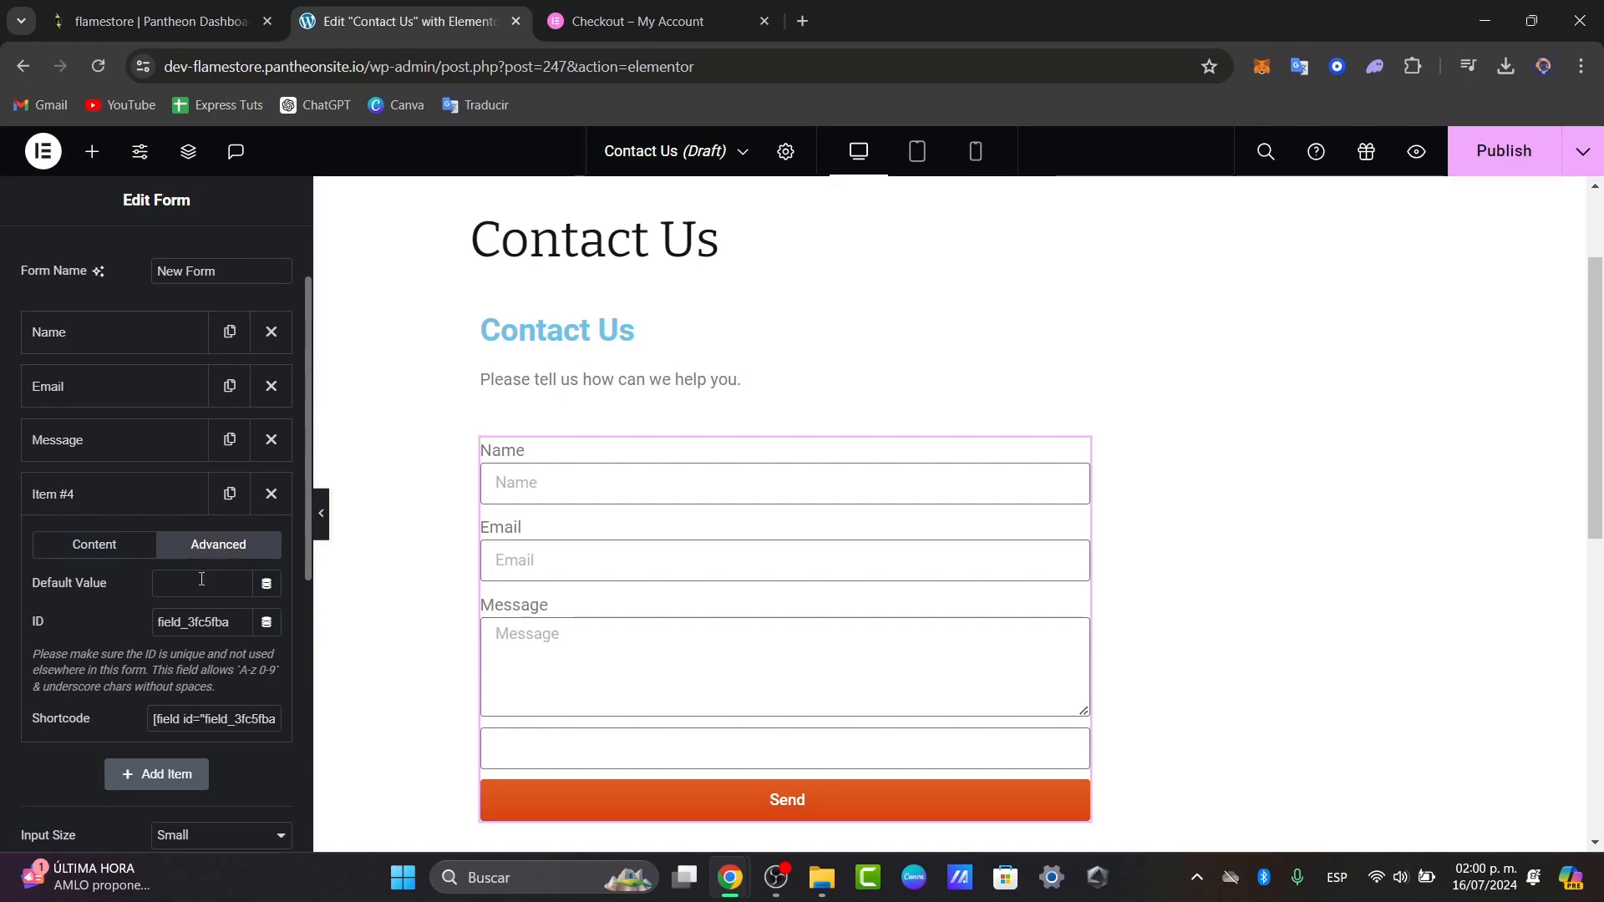
left_click(134, 553)
left_click(269, 596)
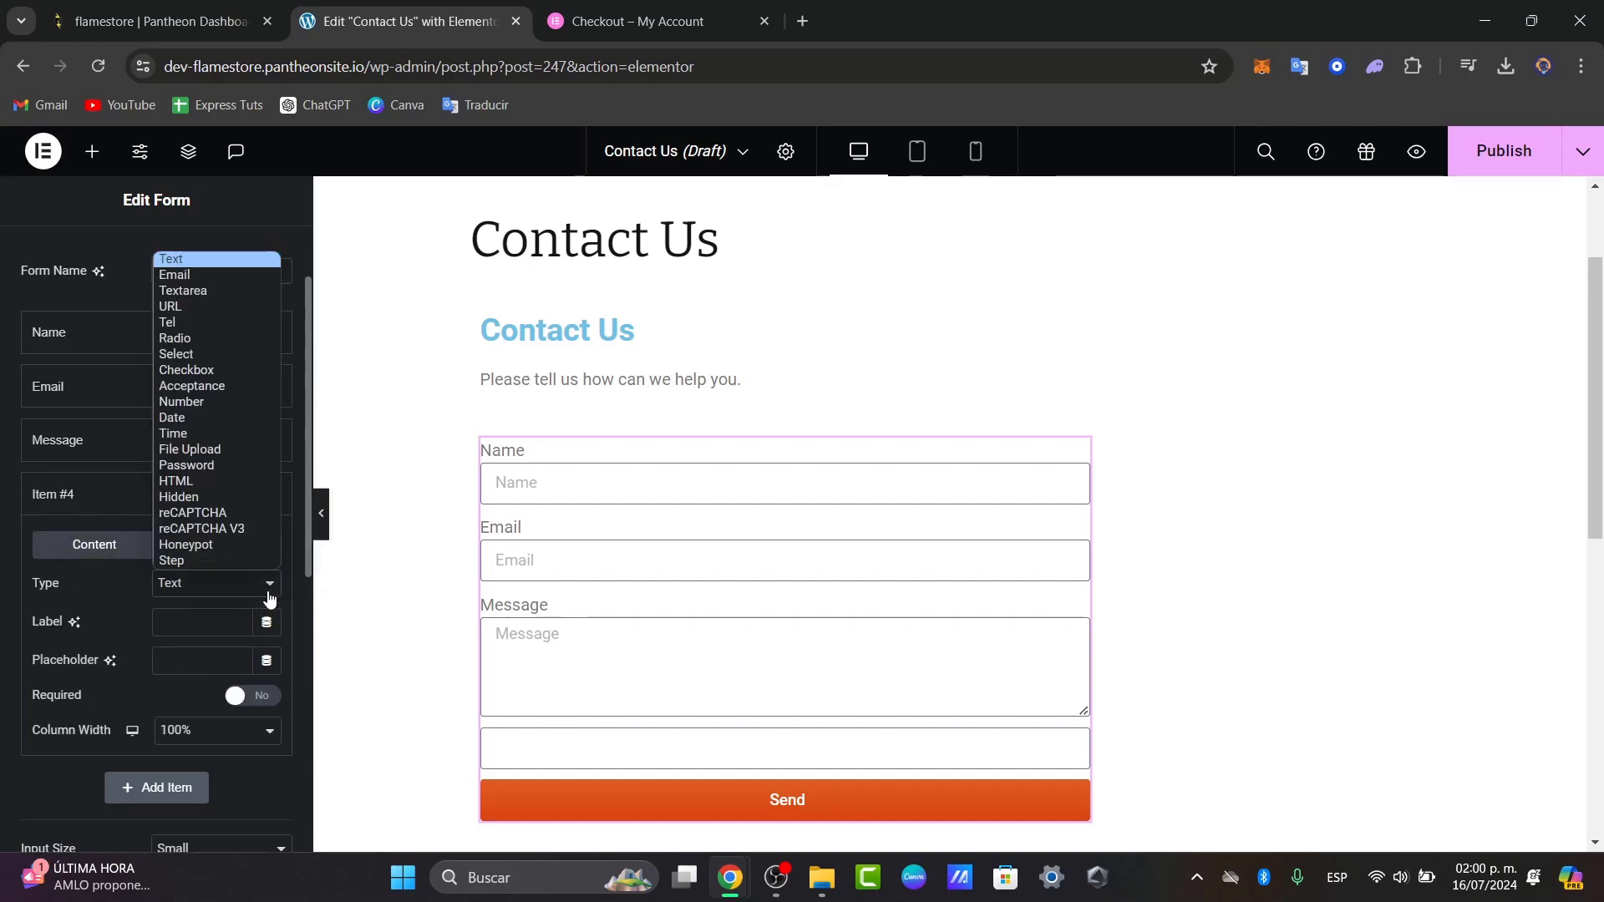
Step: Label the fourth form field "Are you a Company or a website?"
left_click(174, 628)
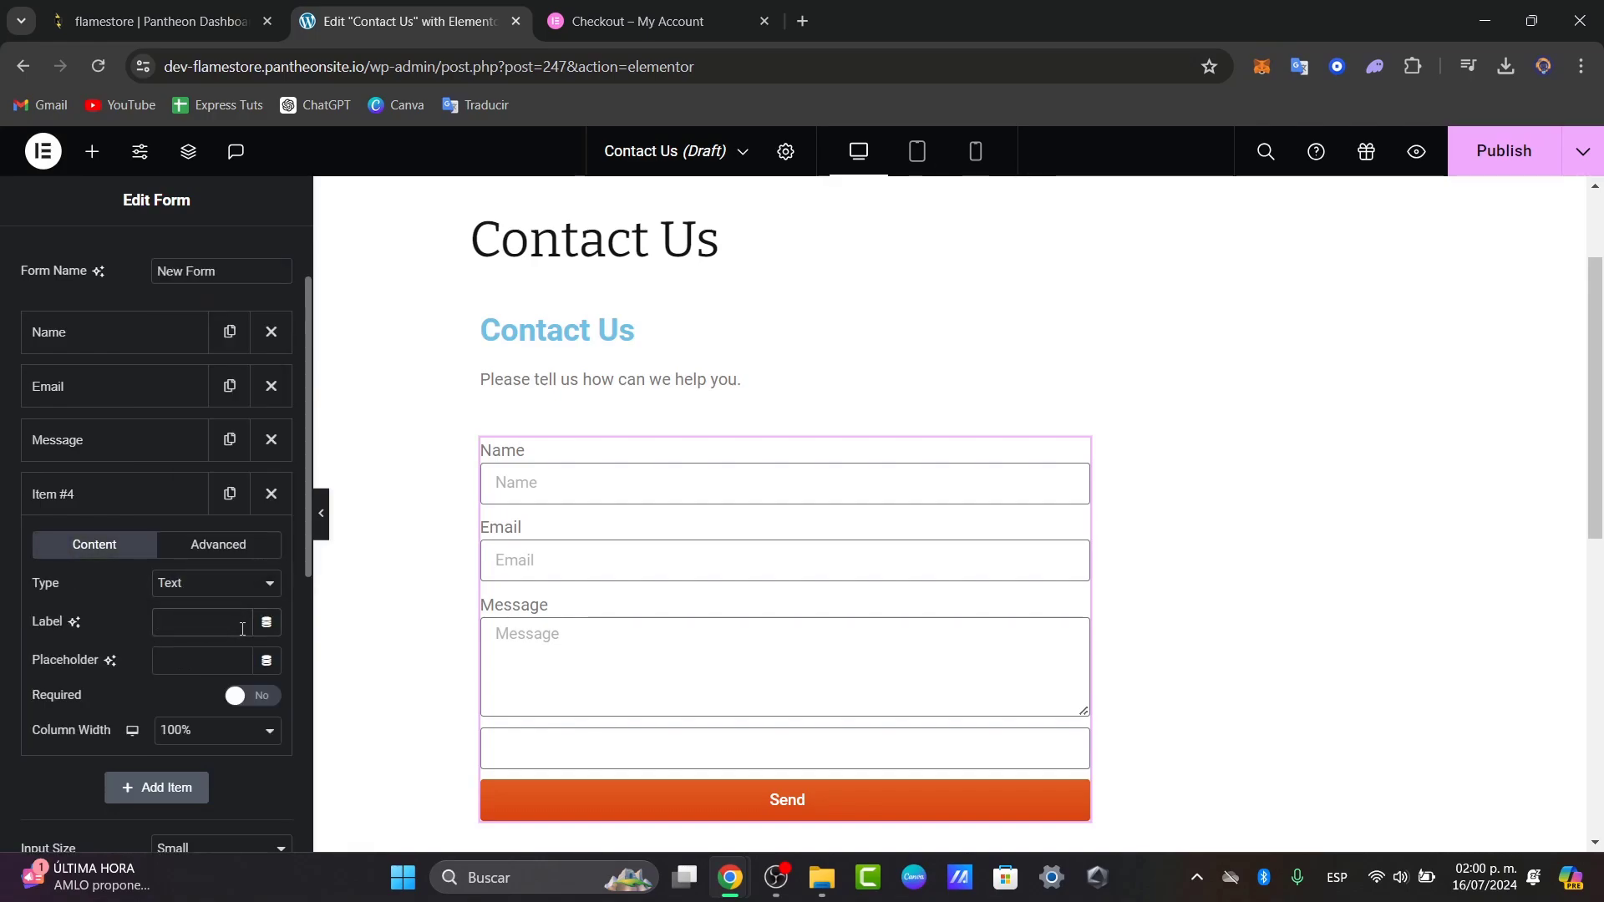
type("f")
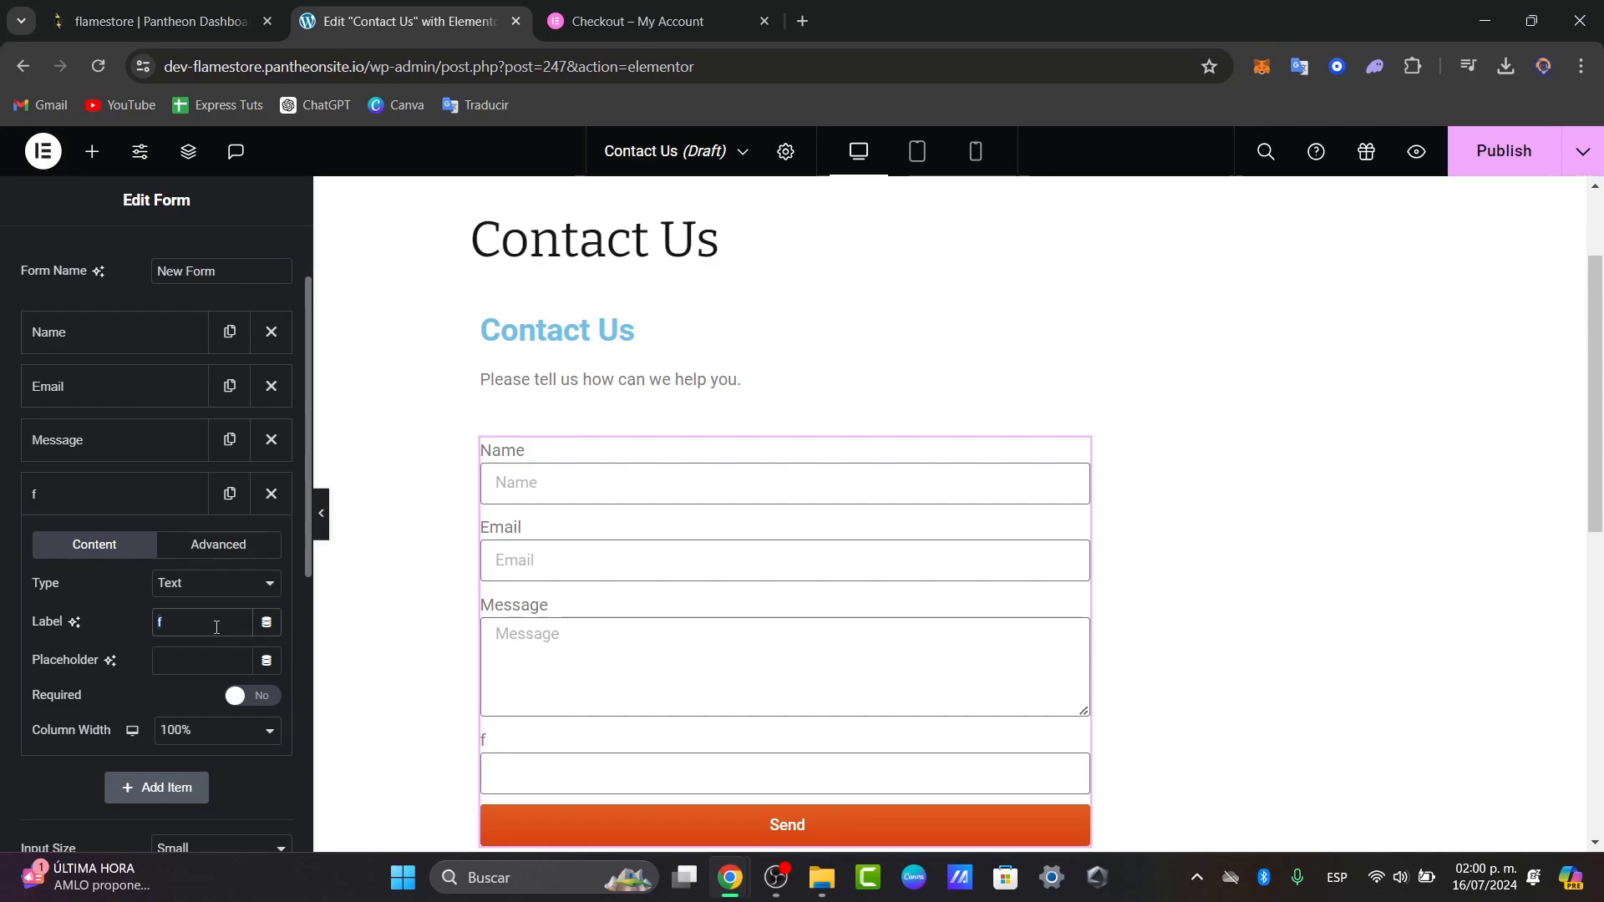
type("ou a Company or a website")
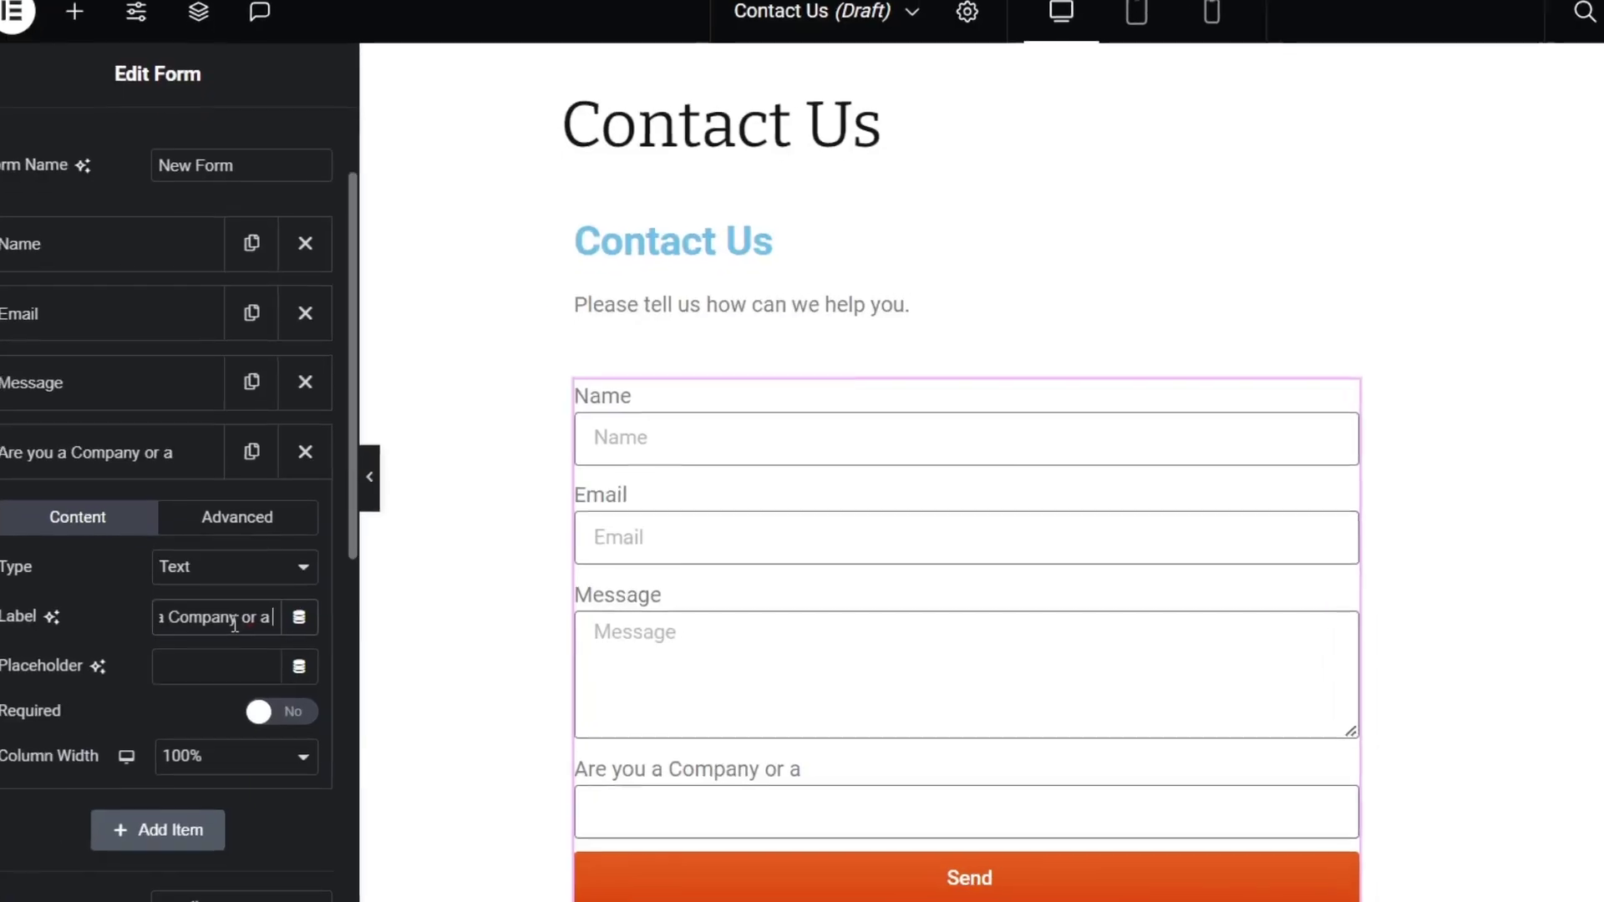
type("?")
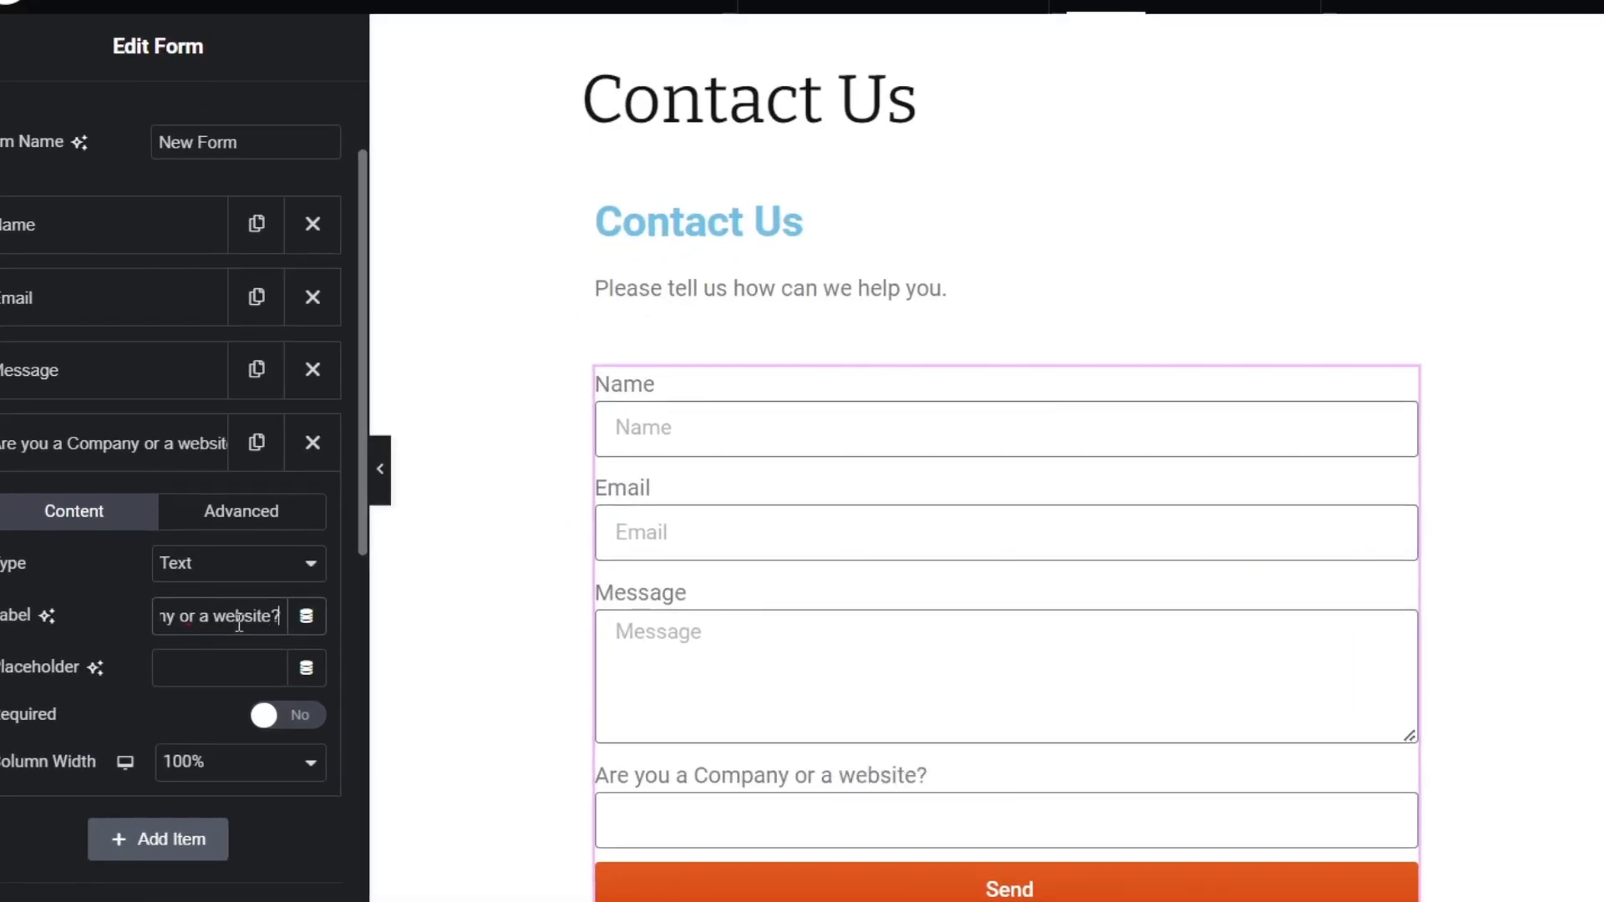
Step: Make the company question a Checkbox field with the options Yes and No, and show the form's required mark
left_click(265, 568)
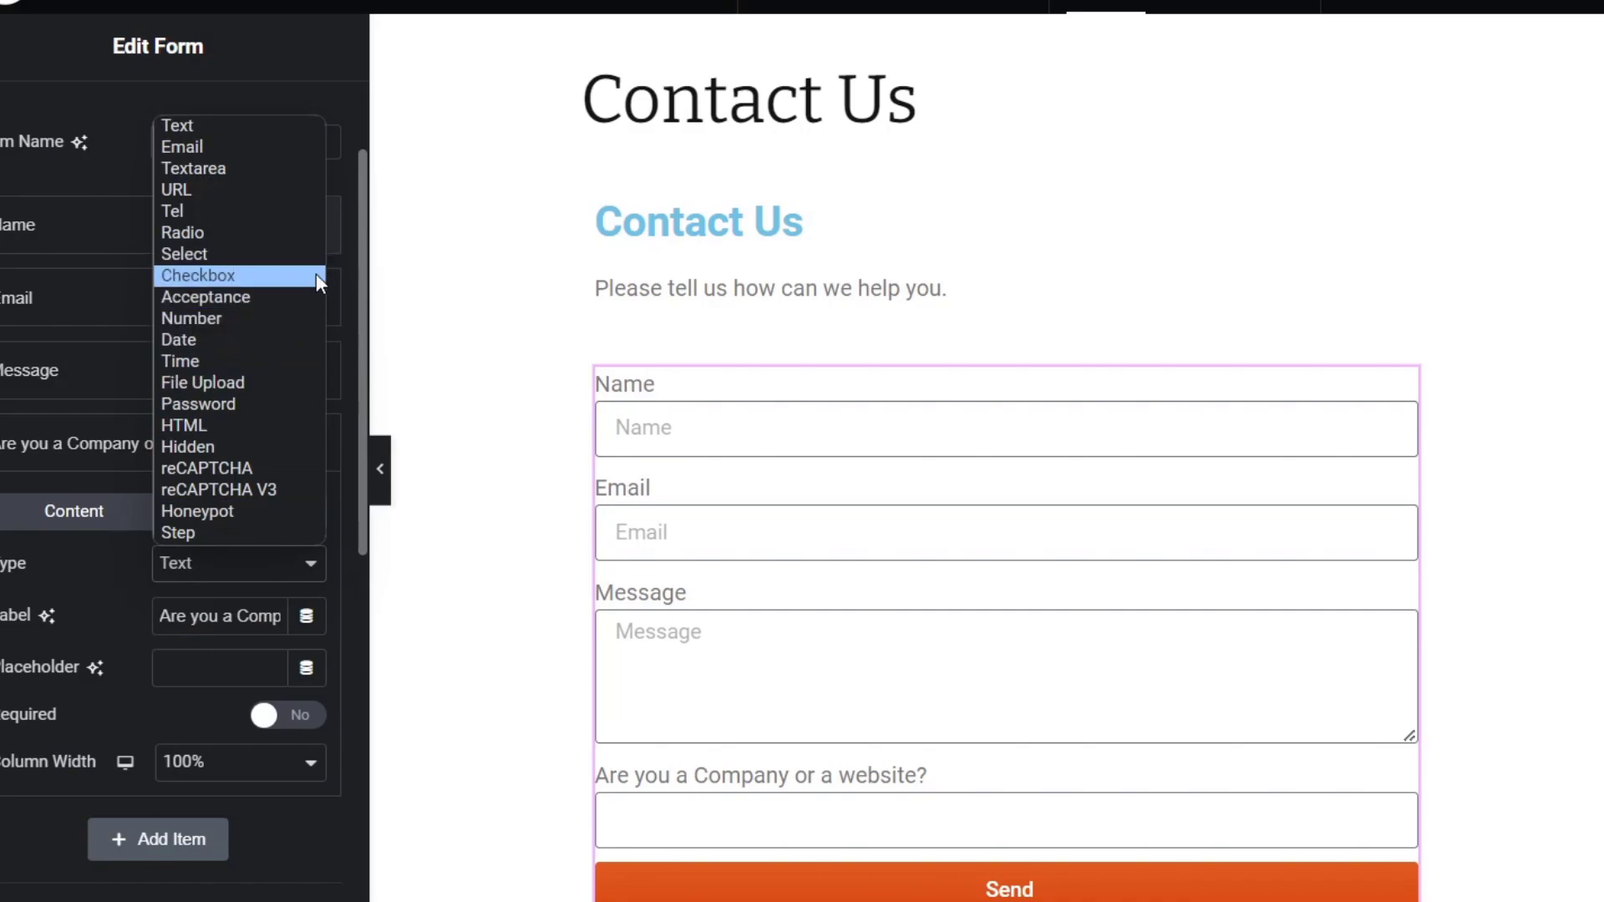
left_click(277, 276)
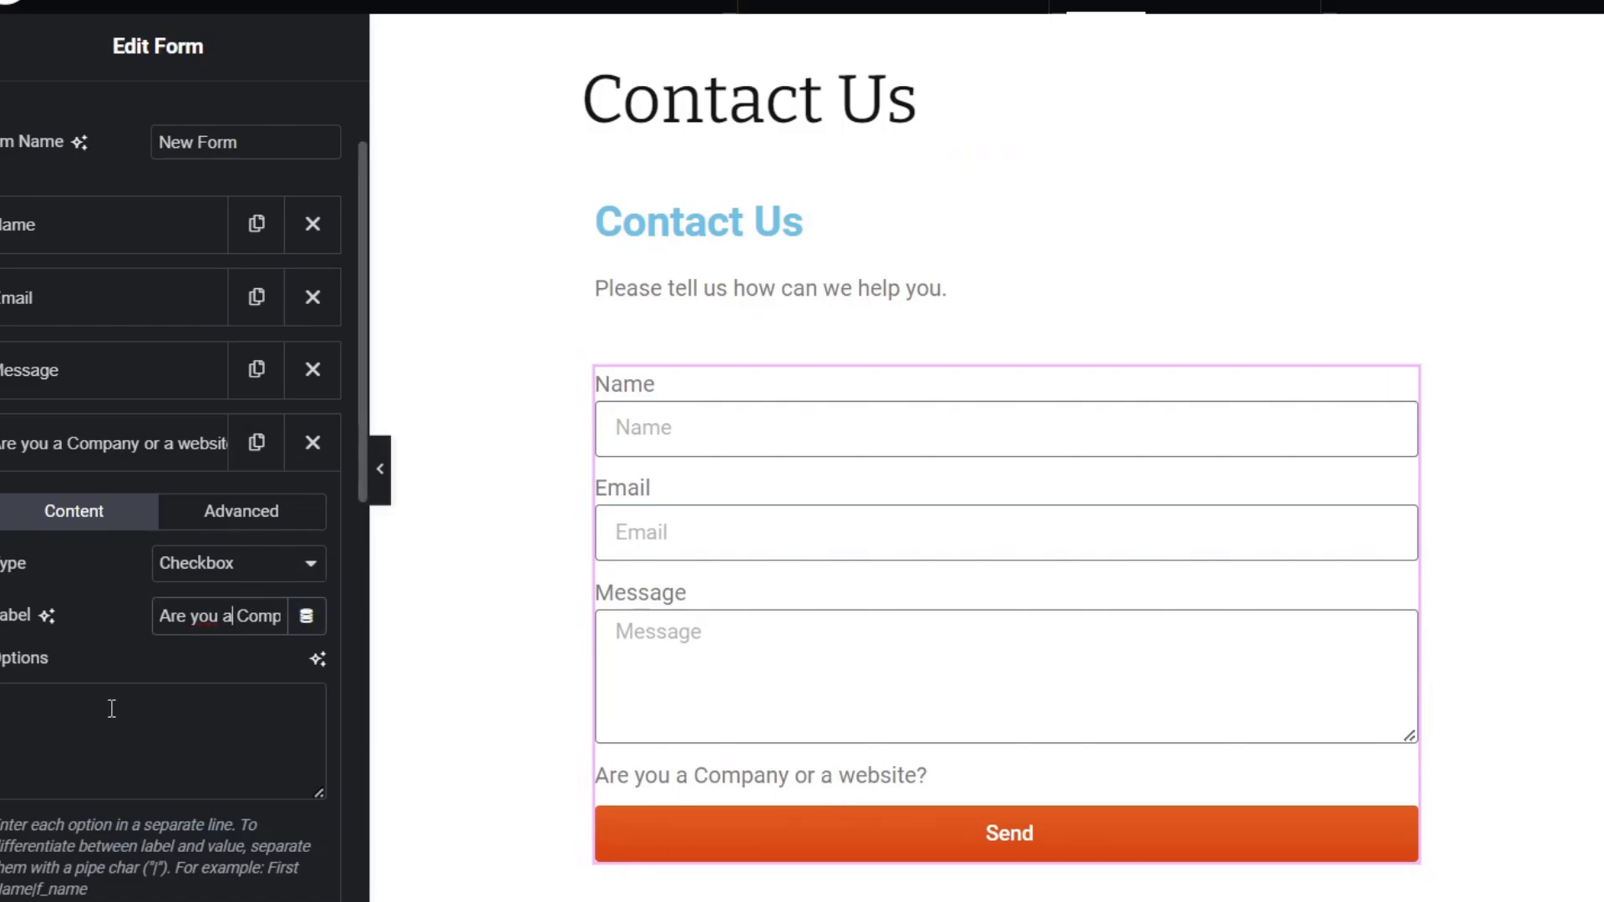
scroll(114, 706, "down", 3)
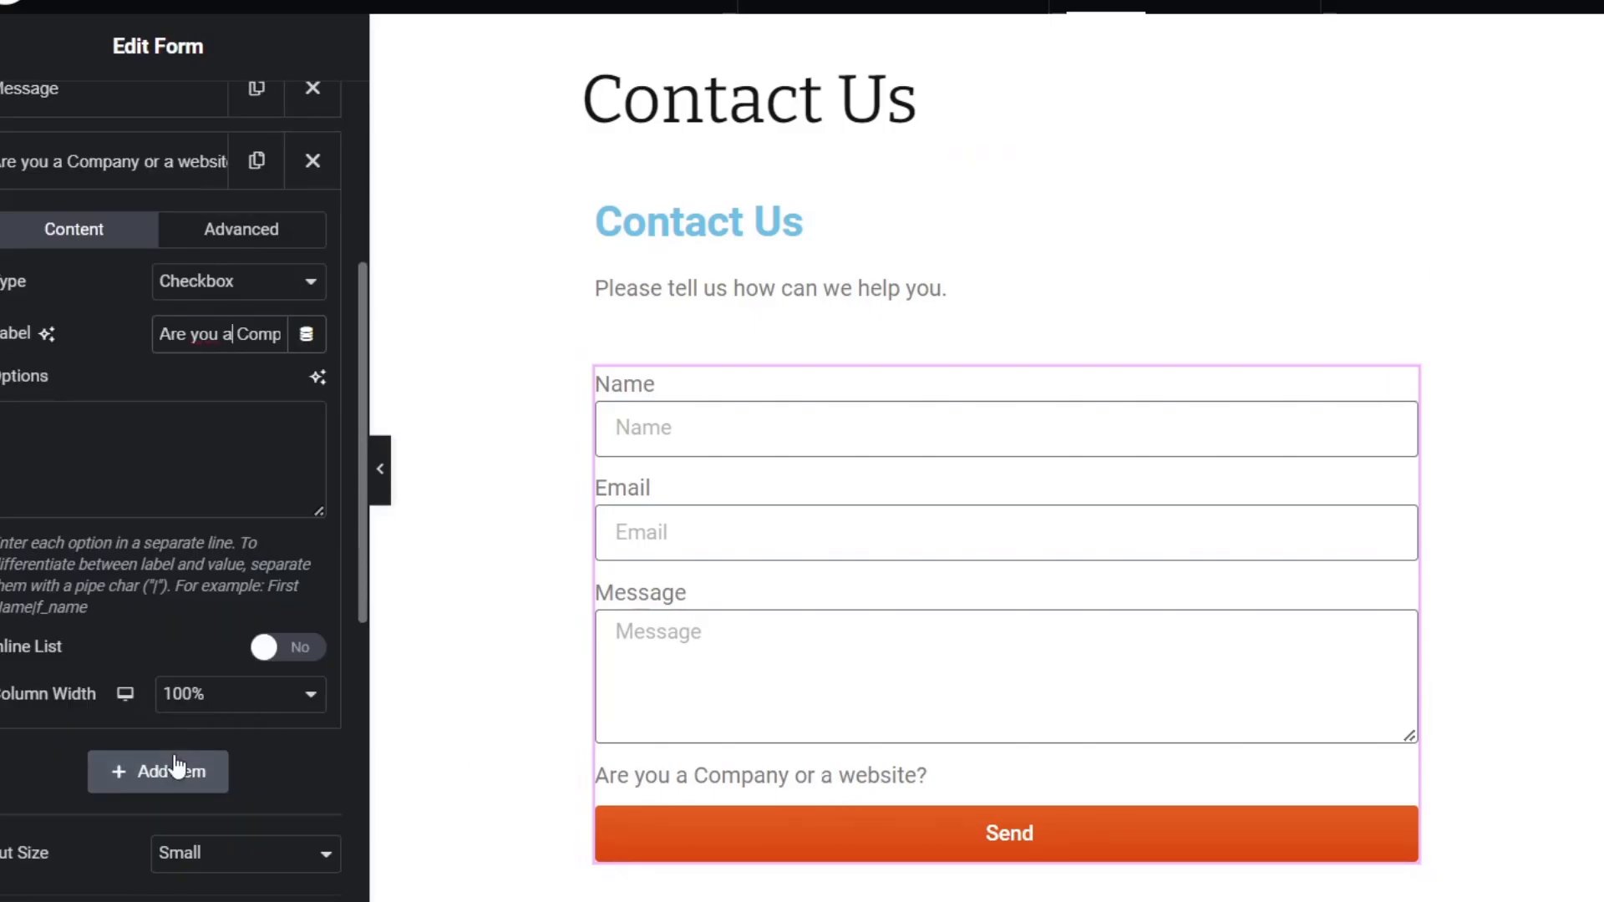
scroll(178, 762, "down", 5)
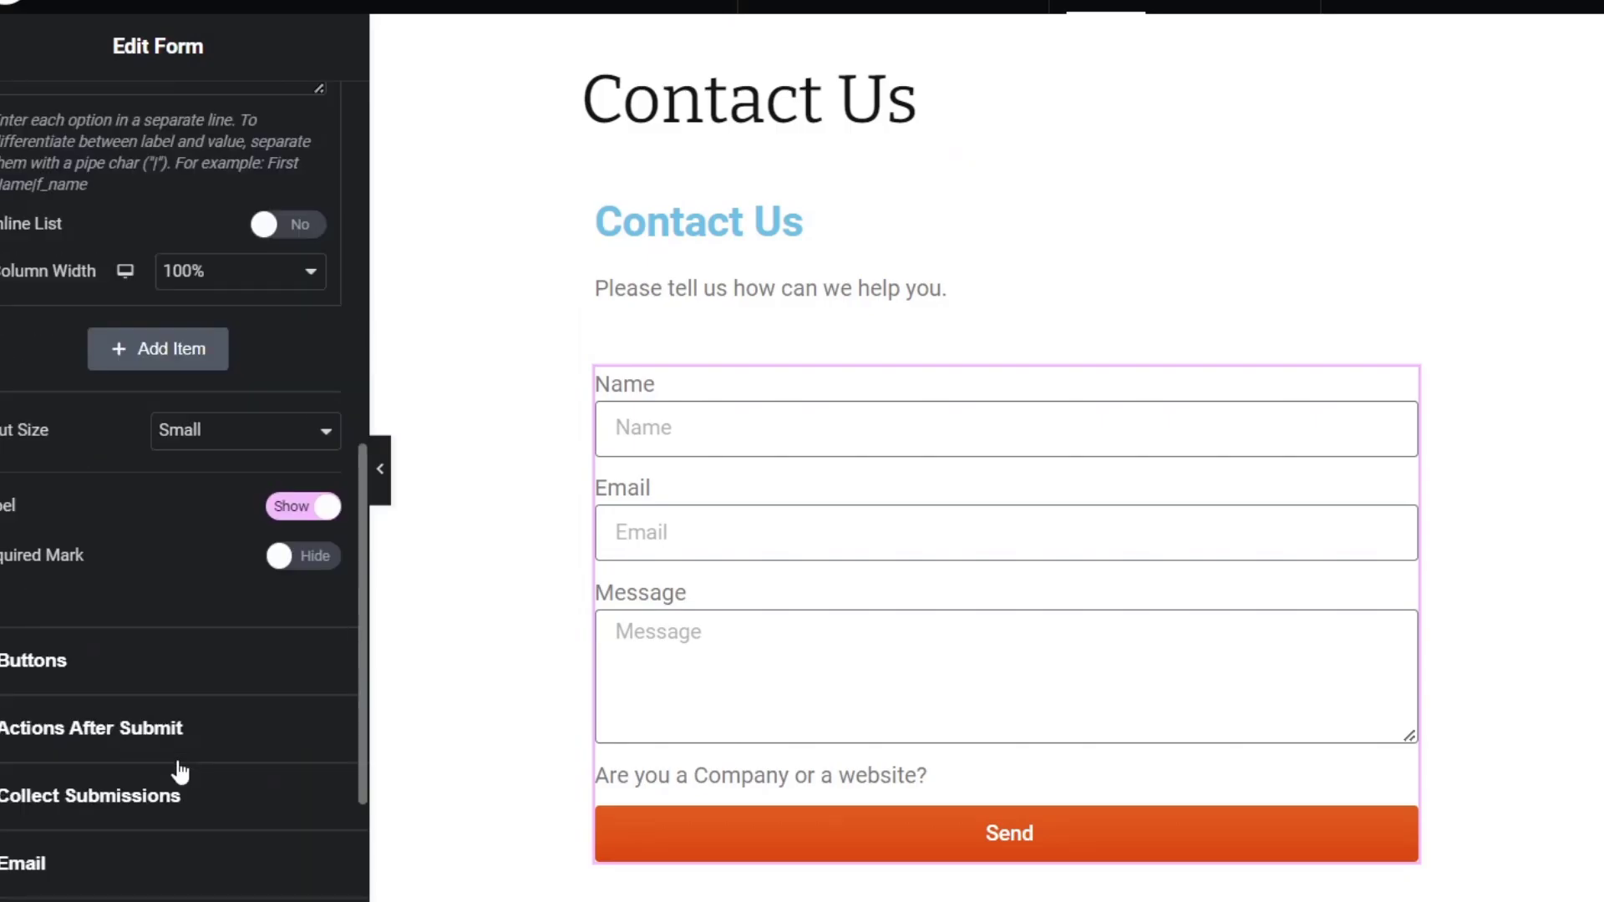
scroll(179, 772, "up", 5)
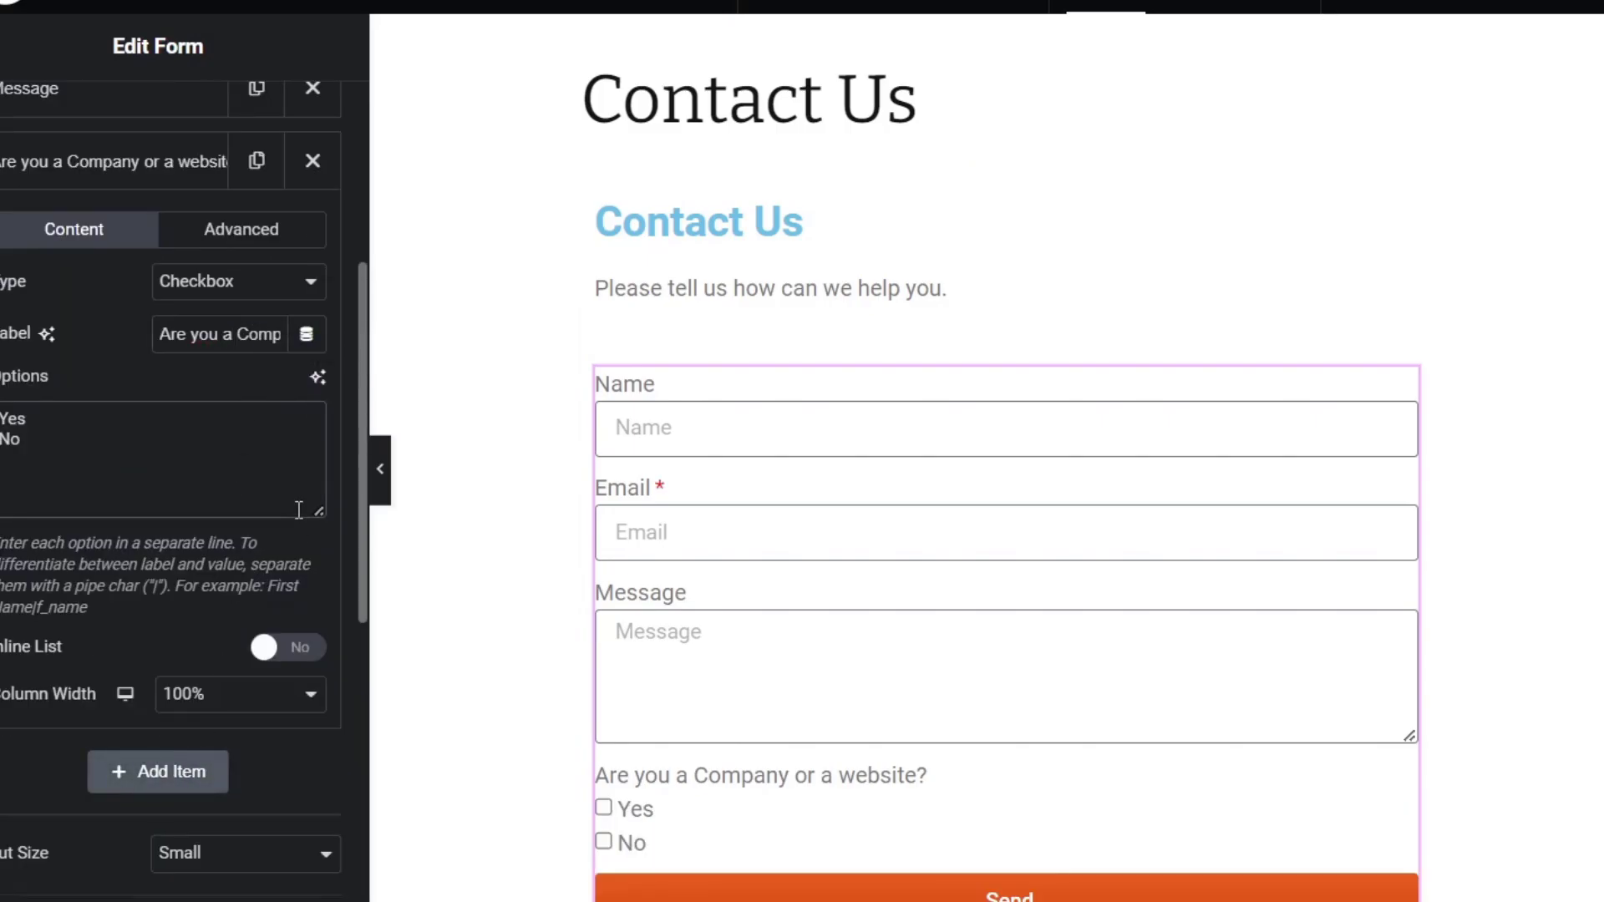
scroll(281, 554, "down", 3)
scroll(279, 554, "down", 2)
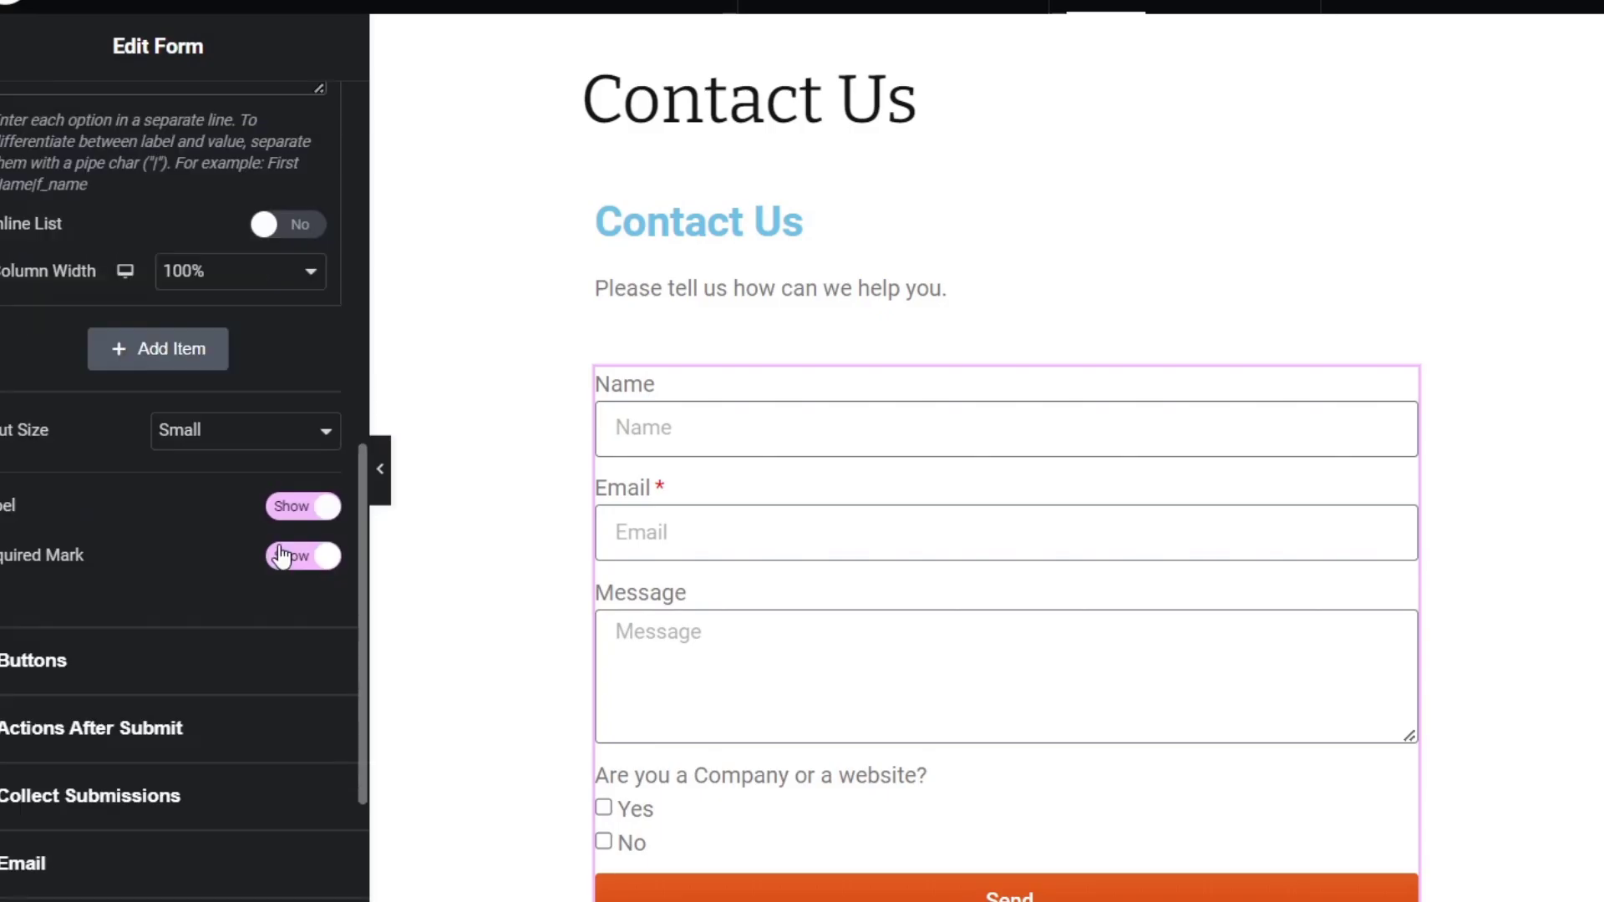
Step: Set the column width of the form's buttons to 50%
scroll(468, 651, "down", 3)
scroll(188, 660, "down", 3)
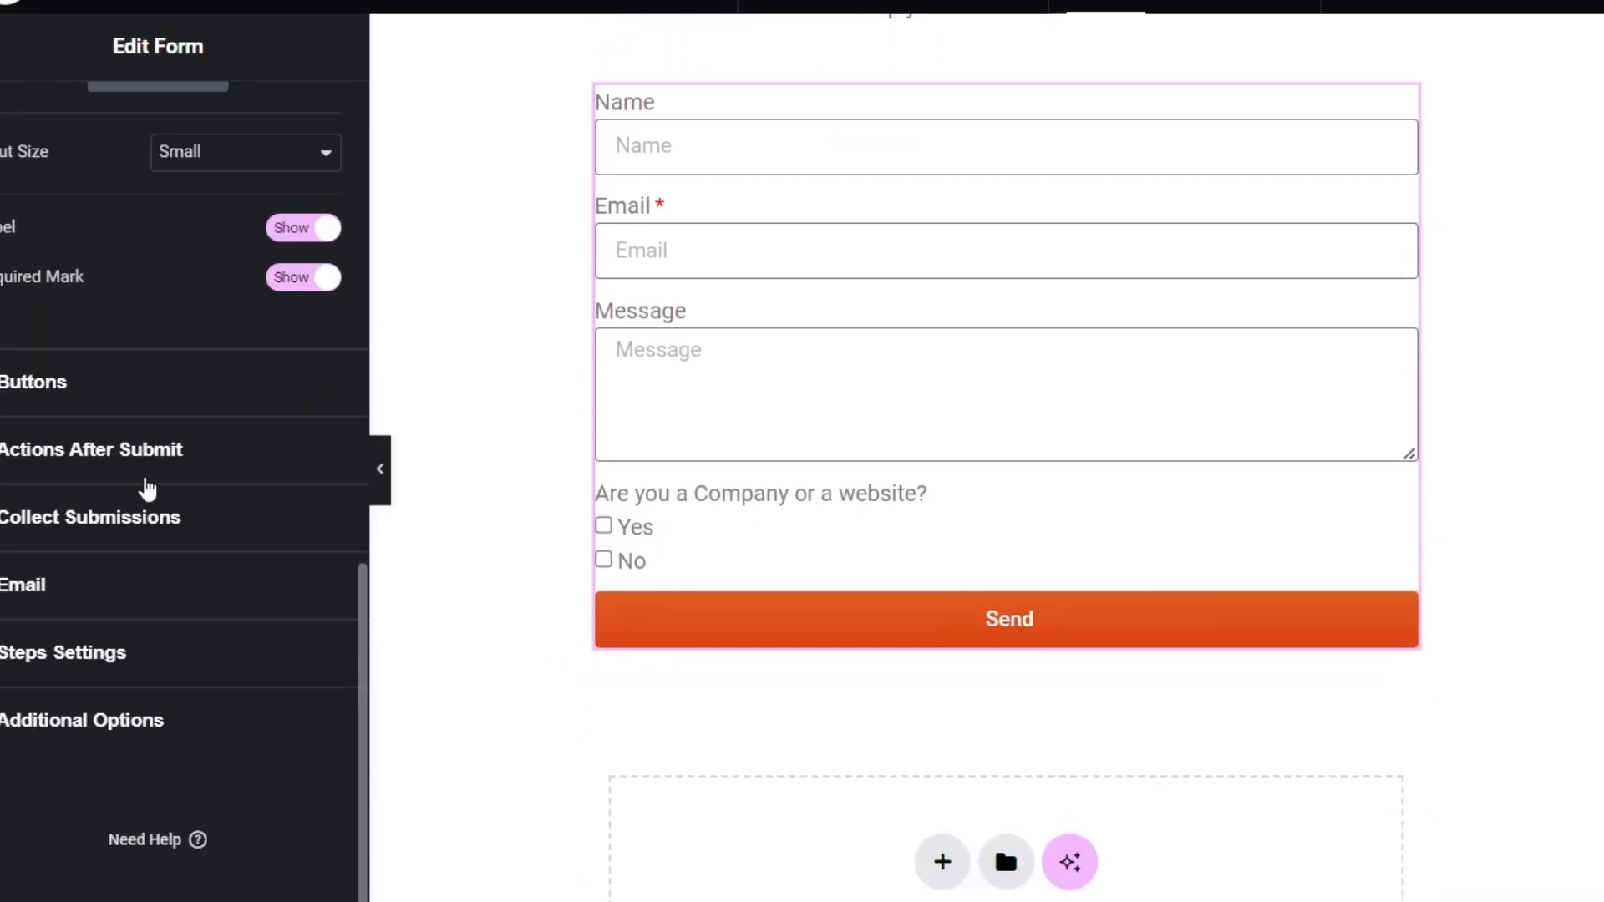
left_click(133, 399)
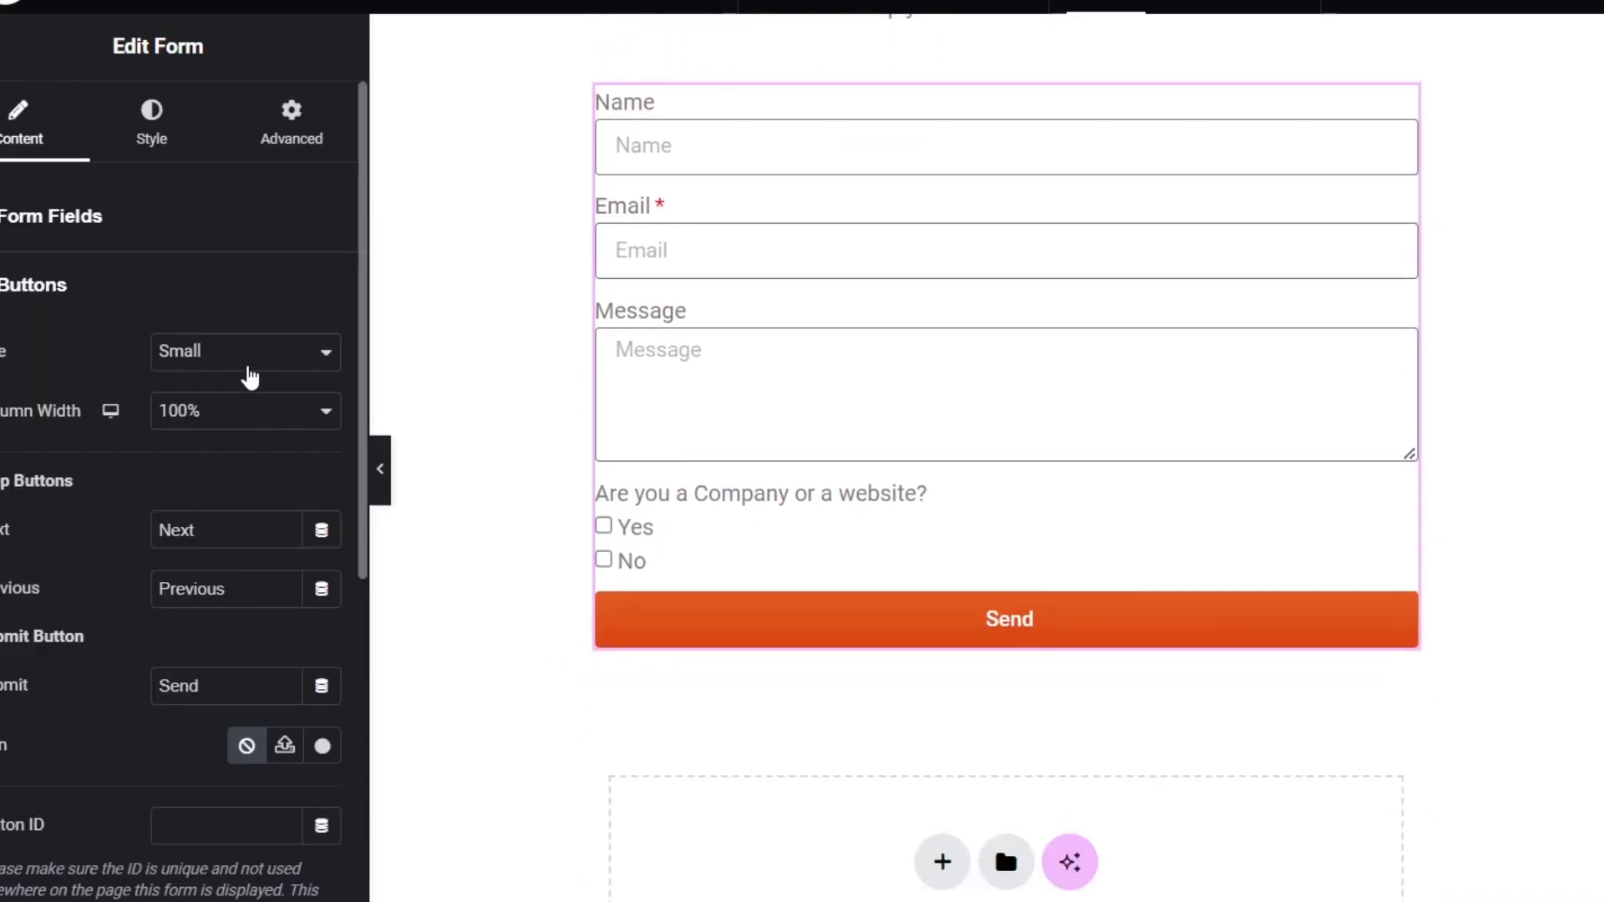
left_click(227, 409)
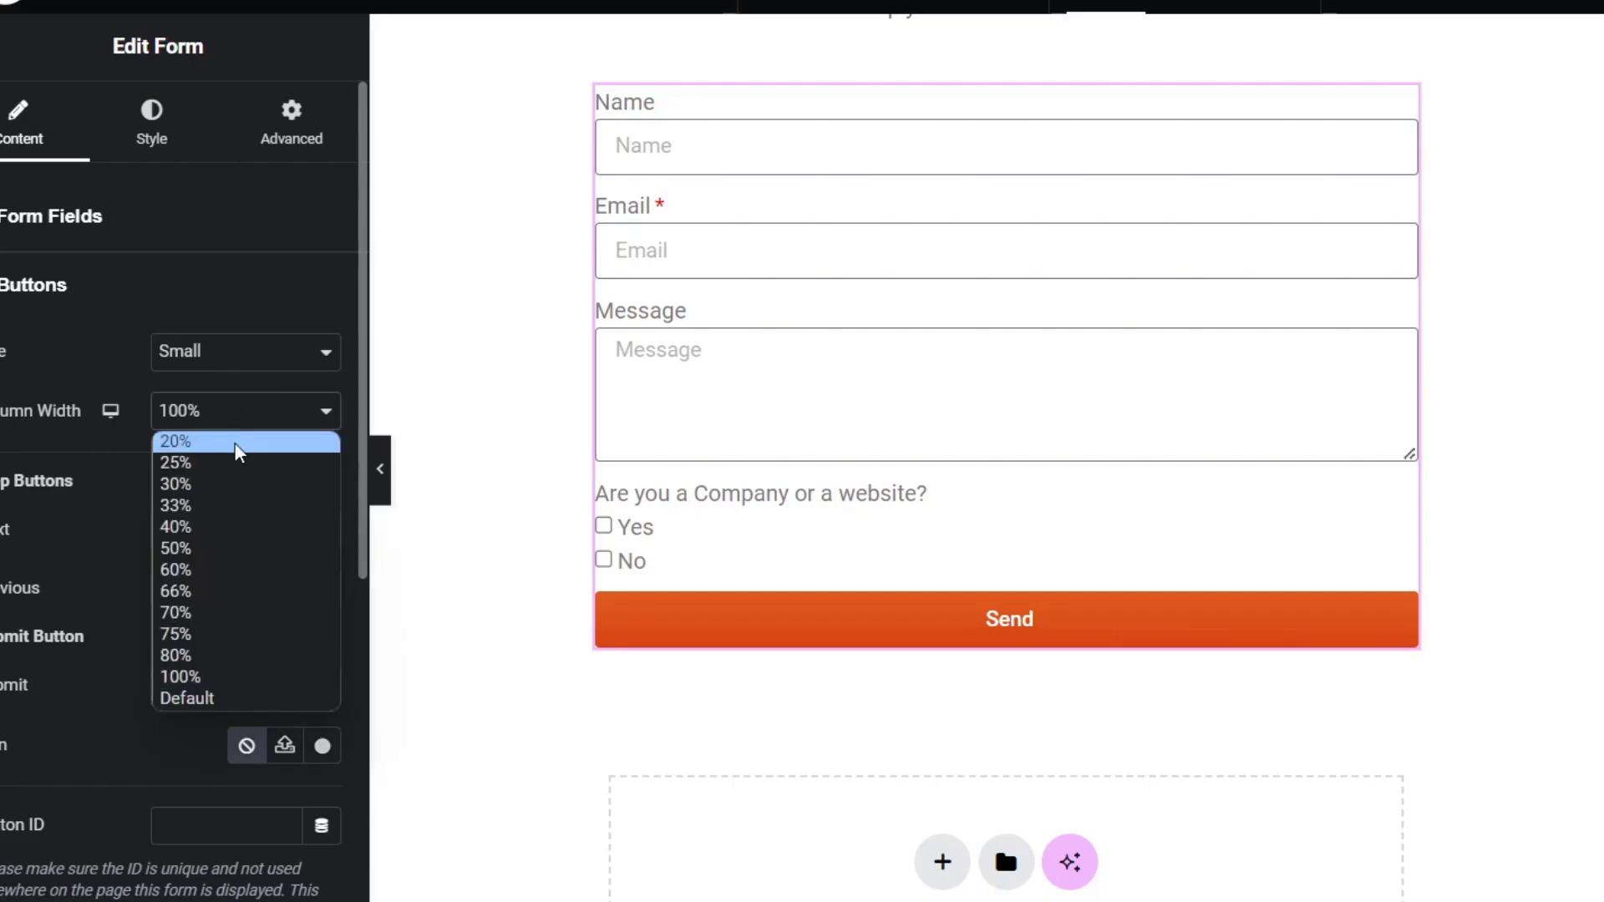
left_click(263, 570)
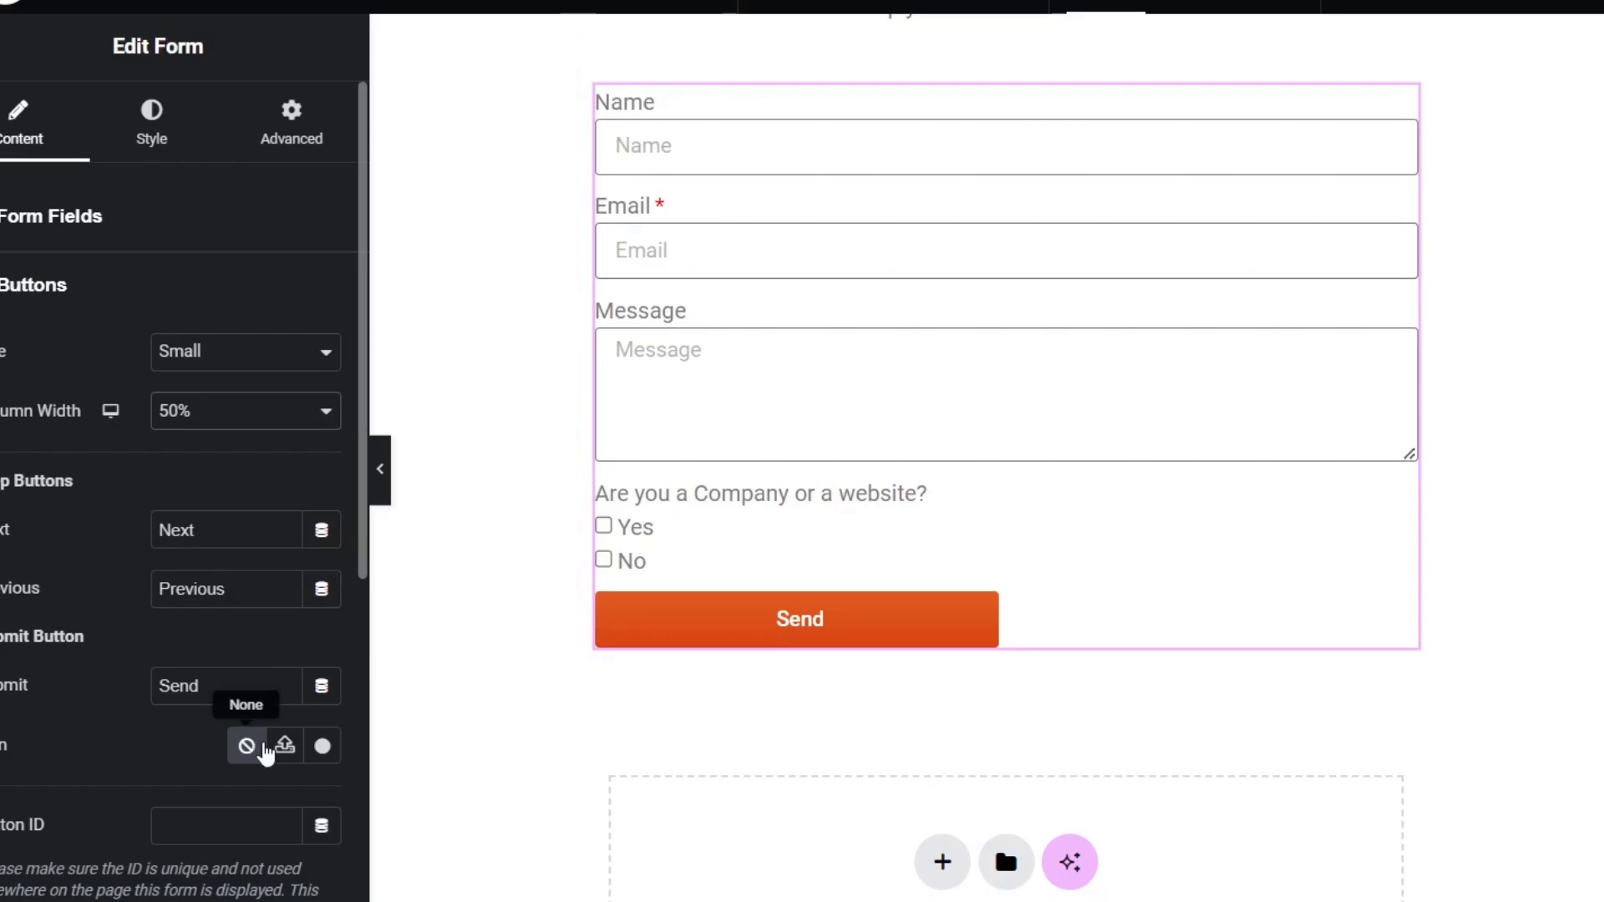
left_click(282, 746)
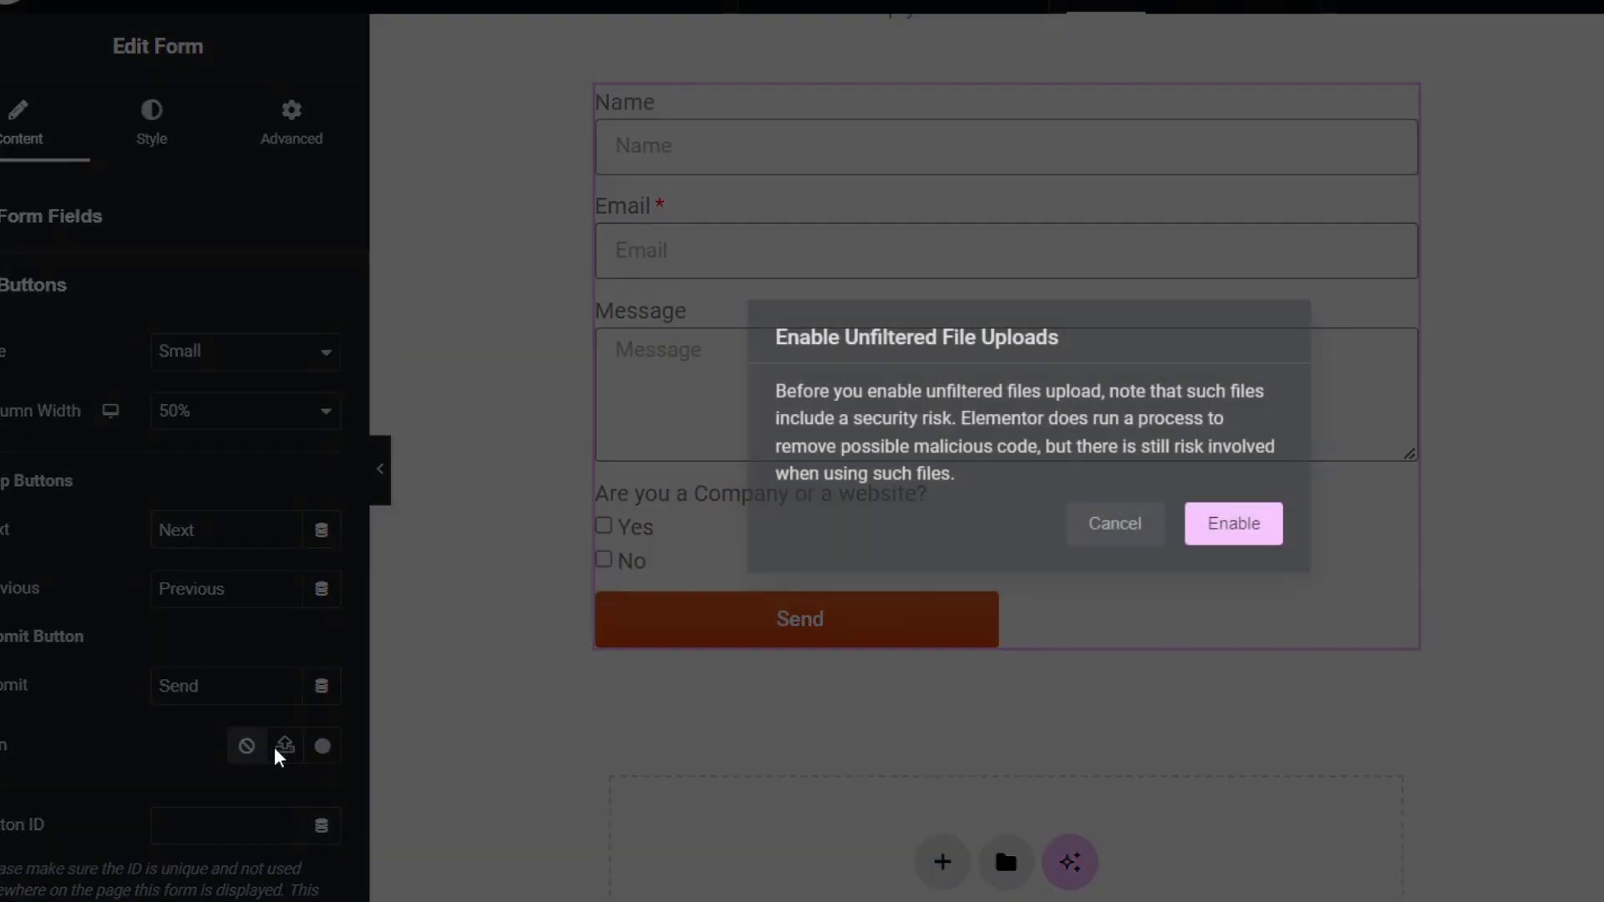
left_click(1118, 523)
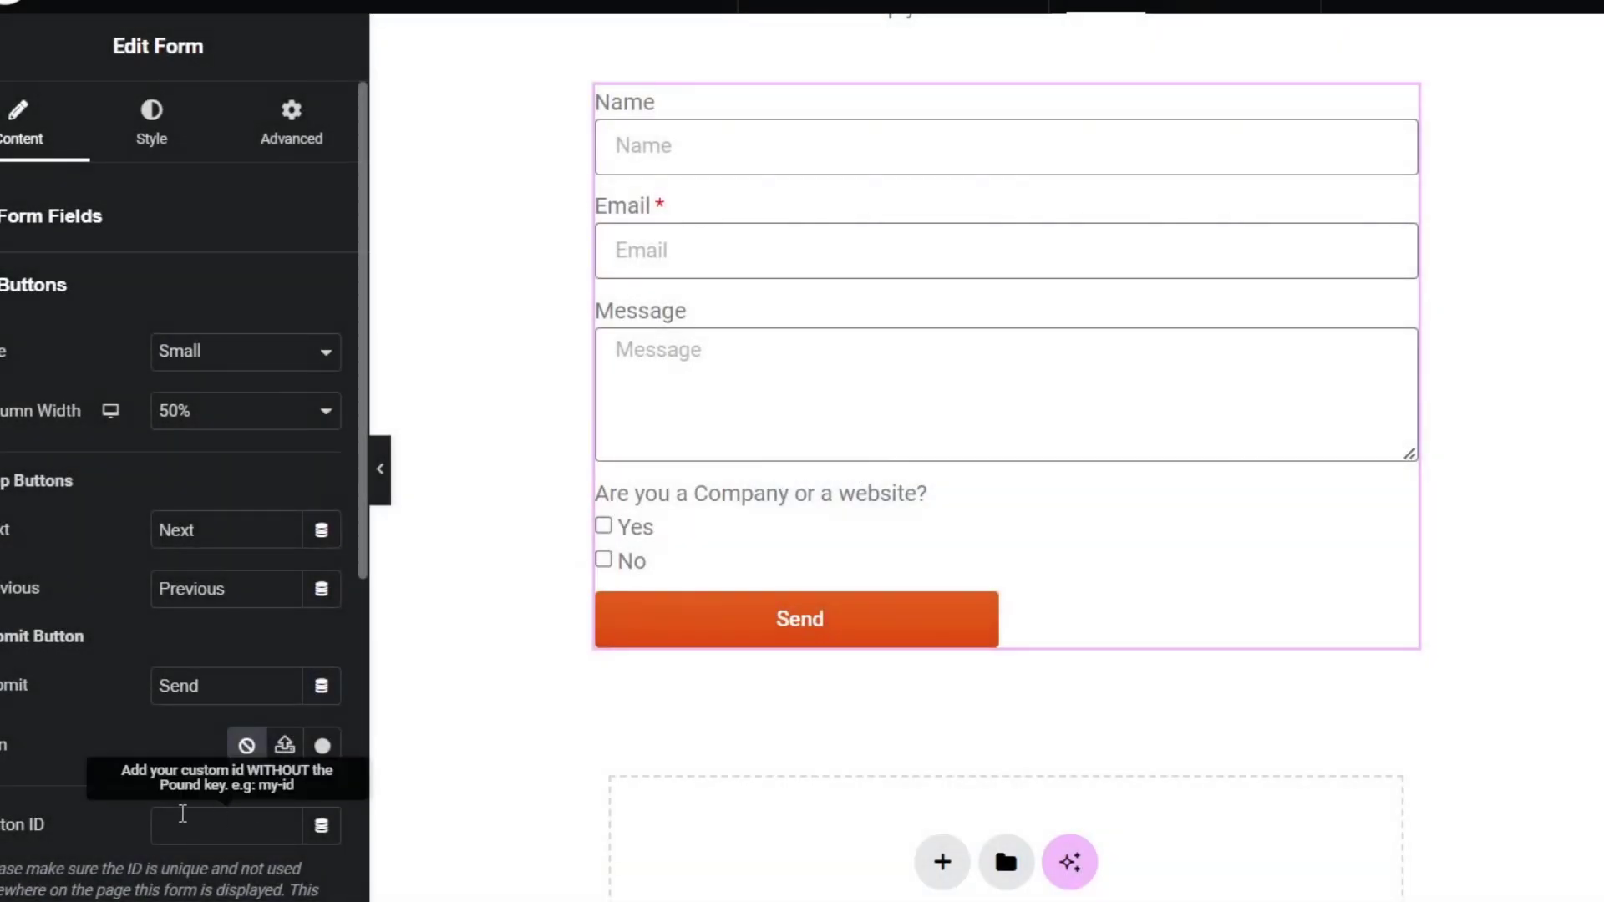
Step: Examine the form's remaining content sections and its advanced settings, including Motion Effects, and look over the page
scroll(179, 823, "down", 5)
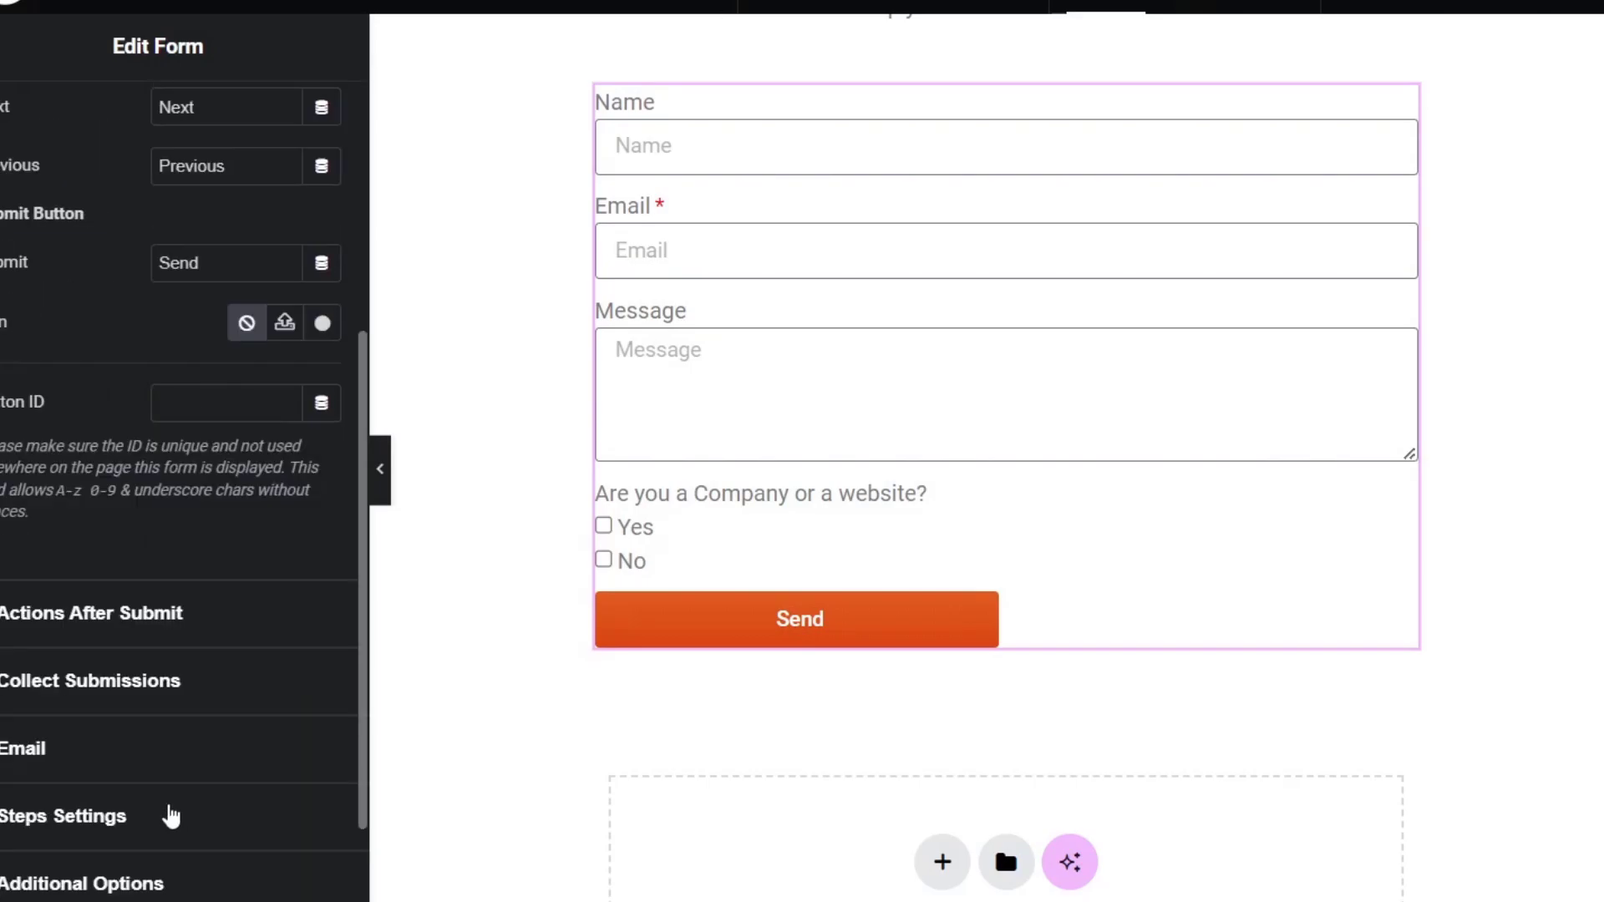
scroll(168, 815, "down", 2)
scroll(171, 806, "up", 7)
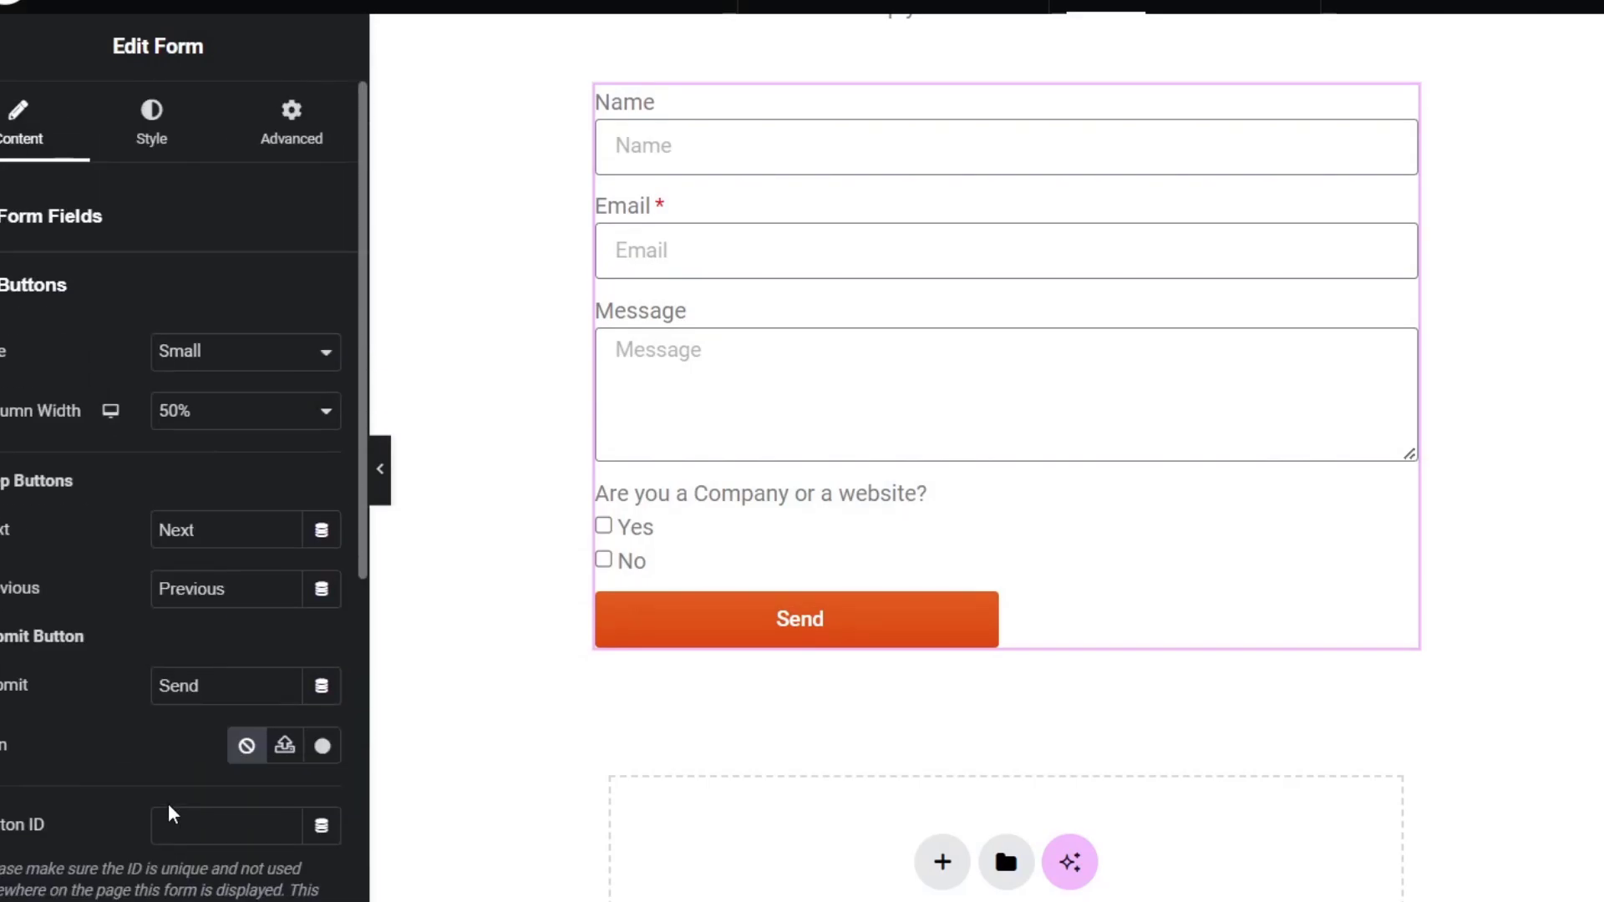
left_click(274, 157)
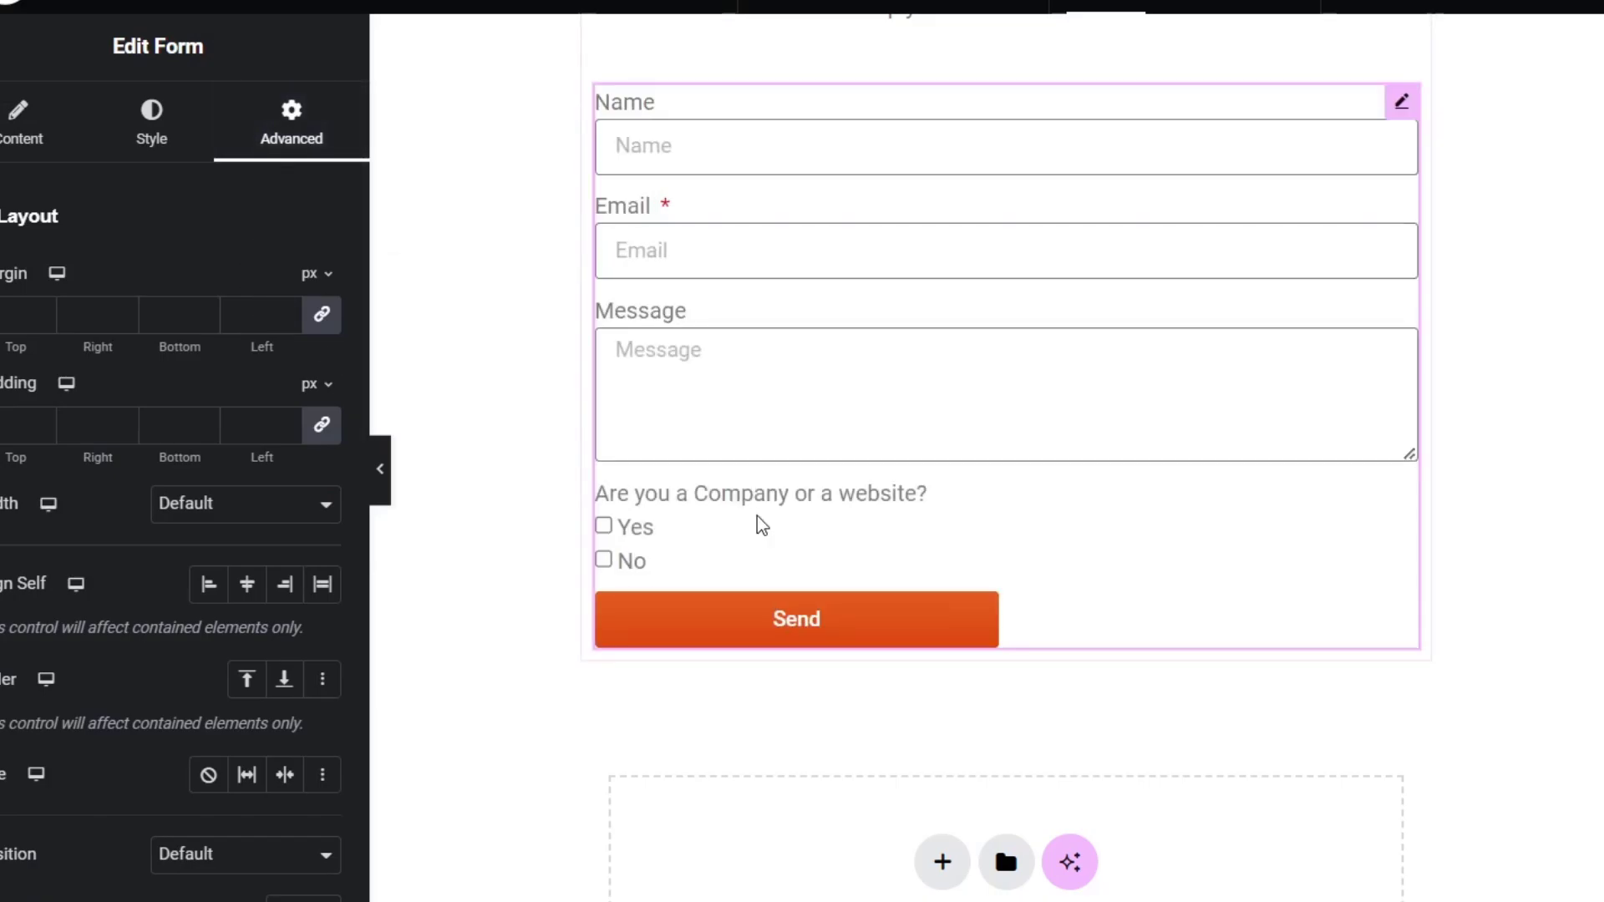
scroll(219, 689, "down", 8)
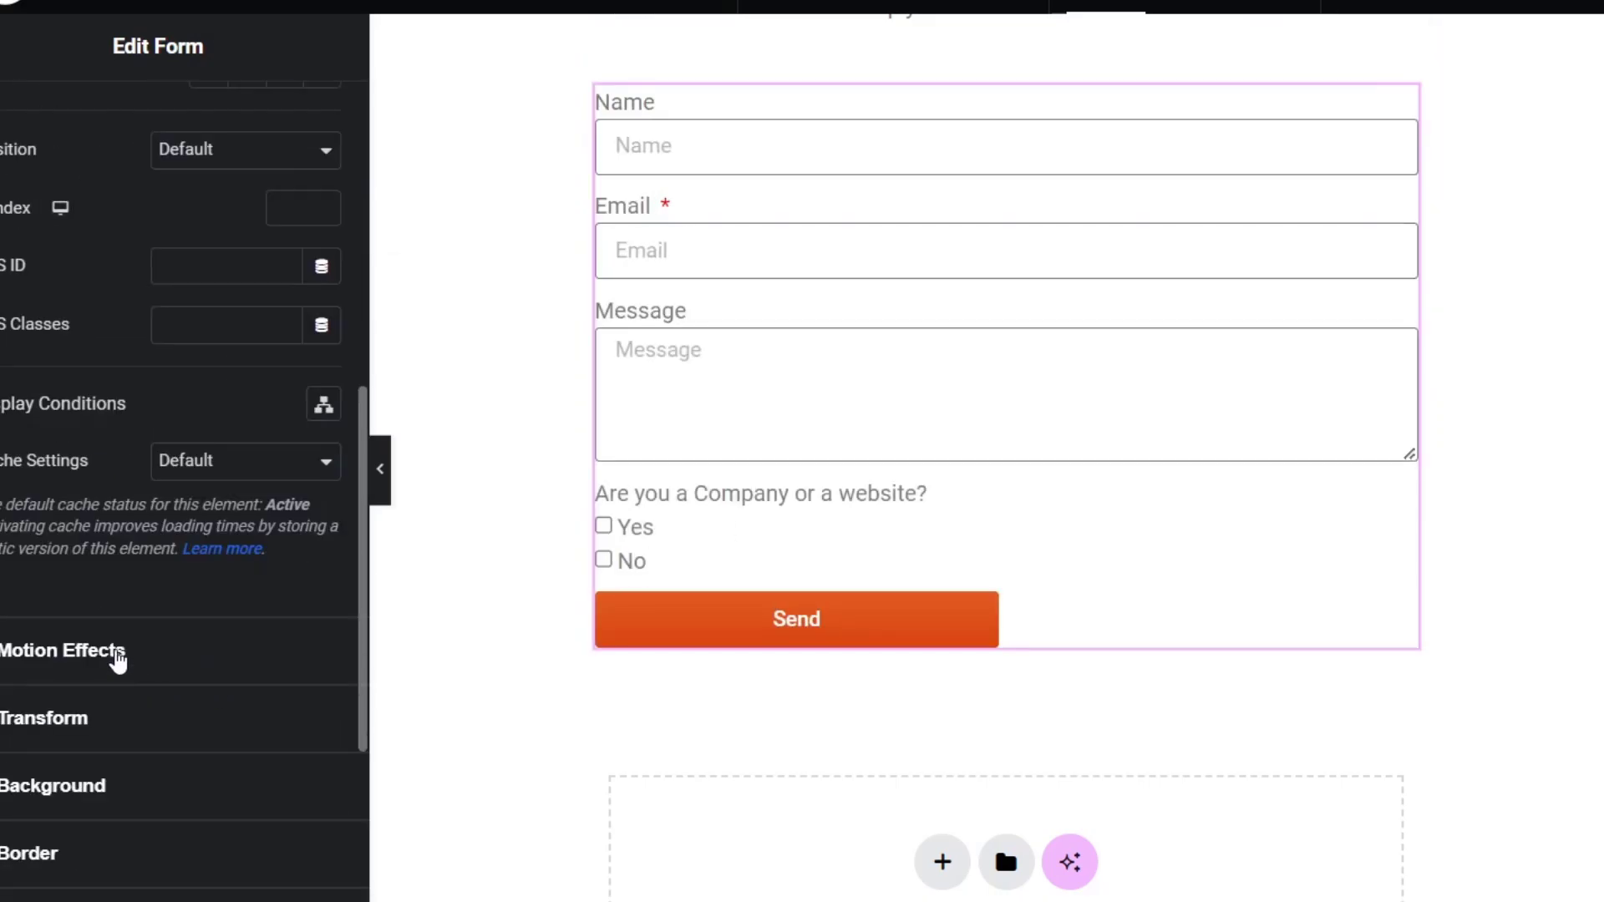
left_click(115, 655)
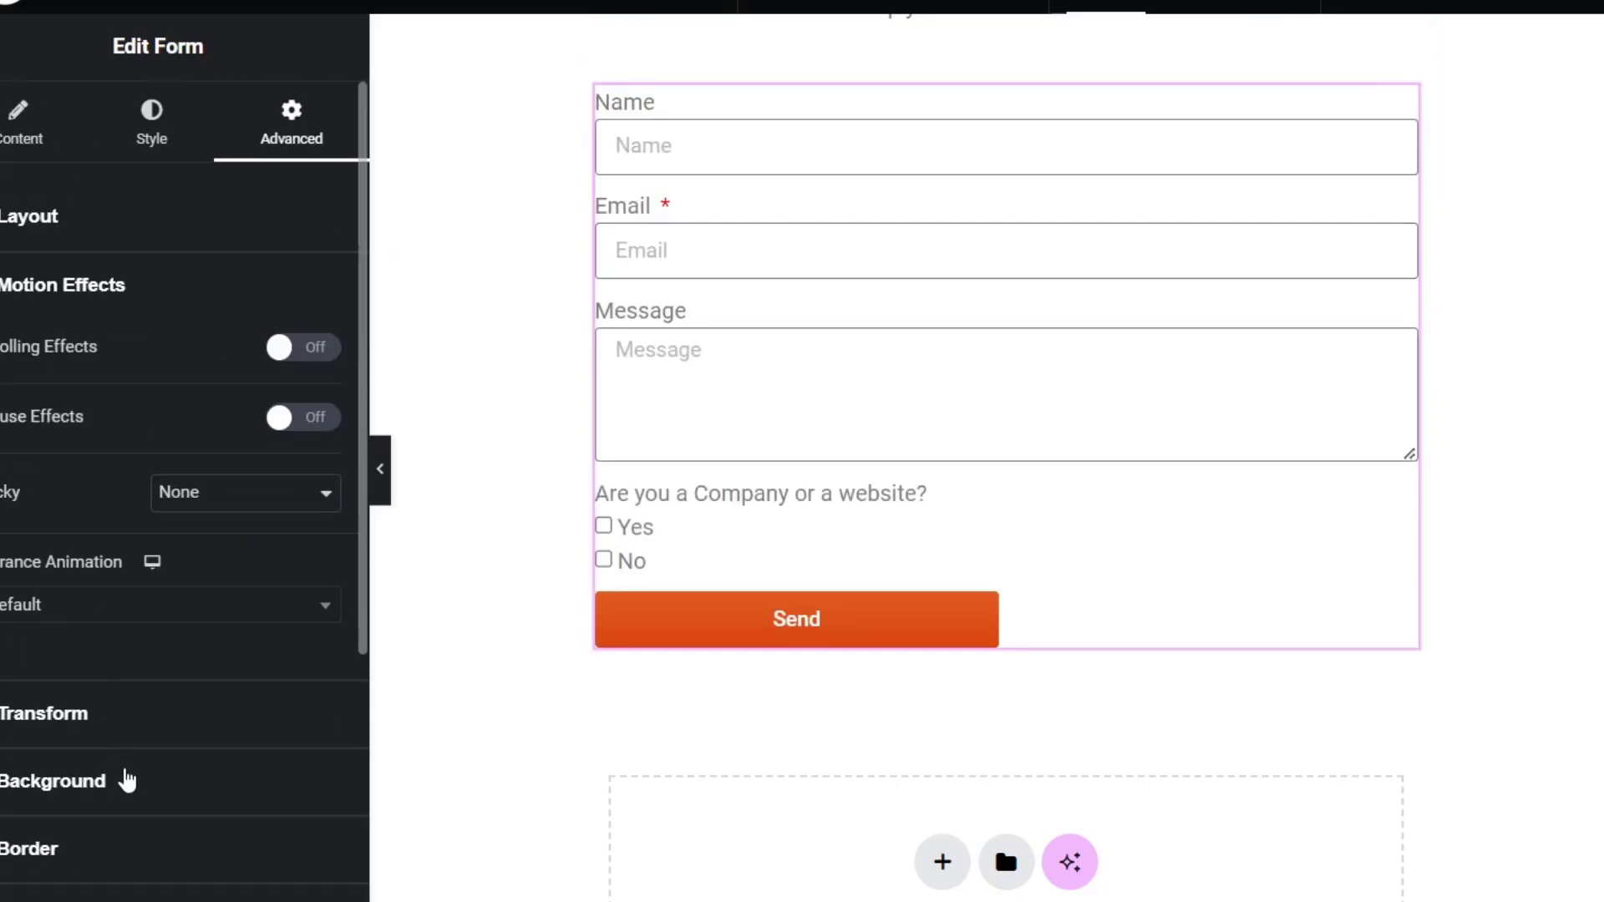
scroll(158, 844, "down", 5)
scroll(1106, 704, "down", 7)
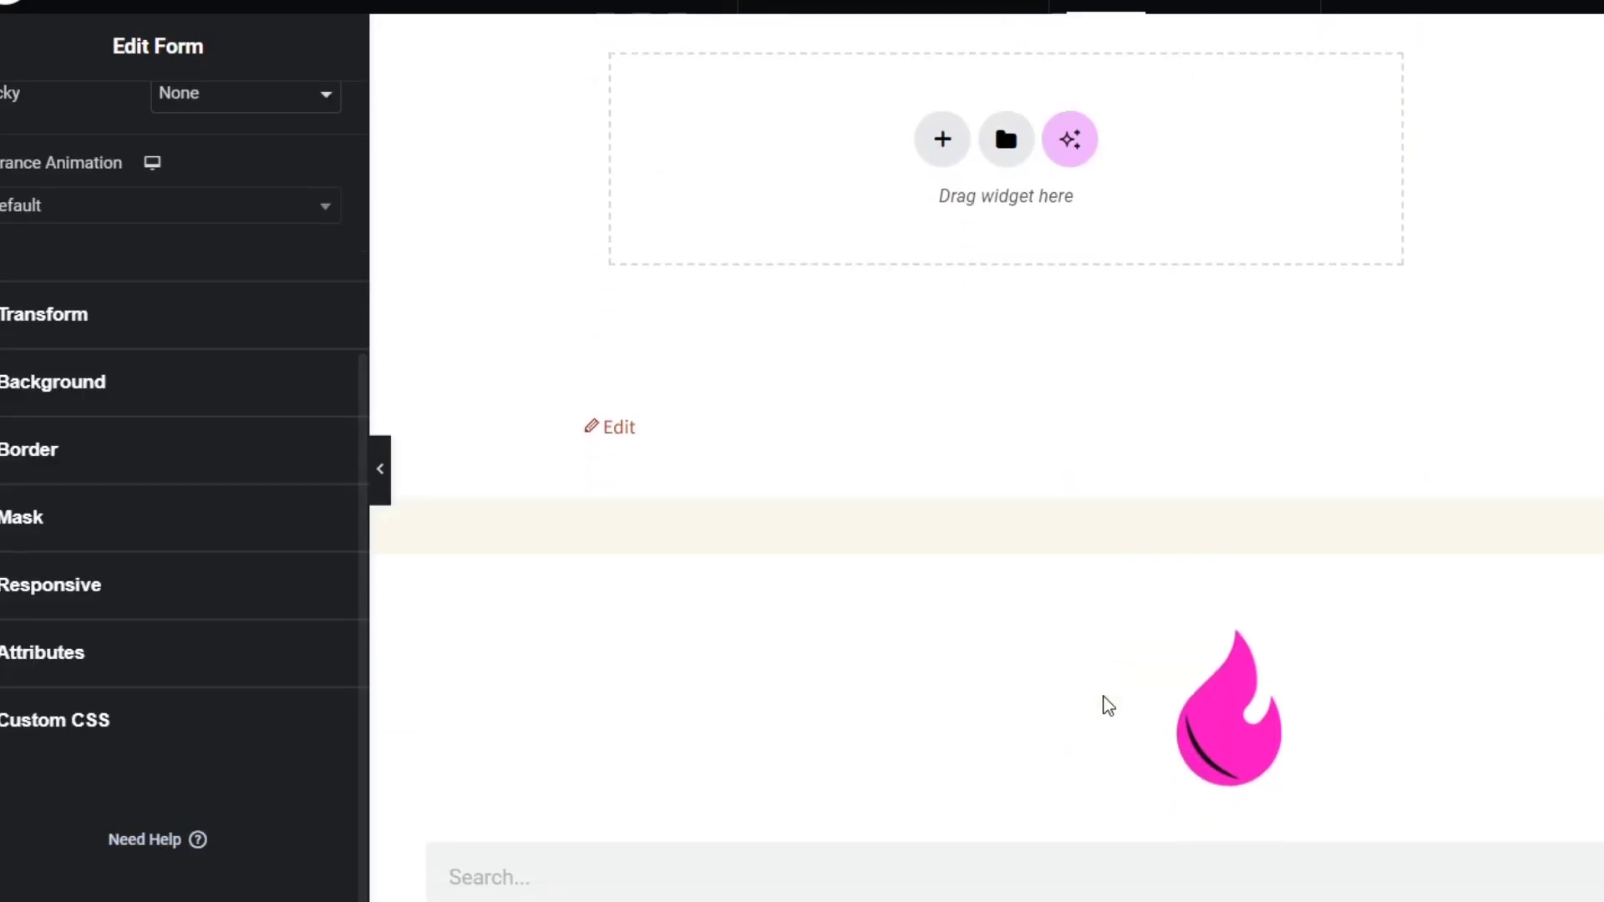
scroll(1065, 698, "up", 12)
scroll(1065, 697, "down", 2)
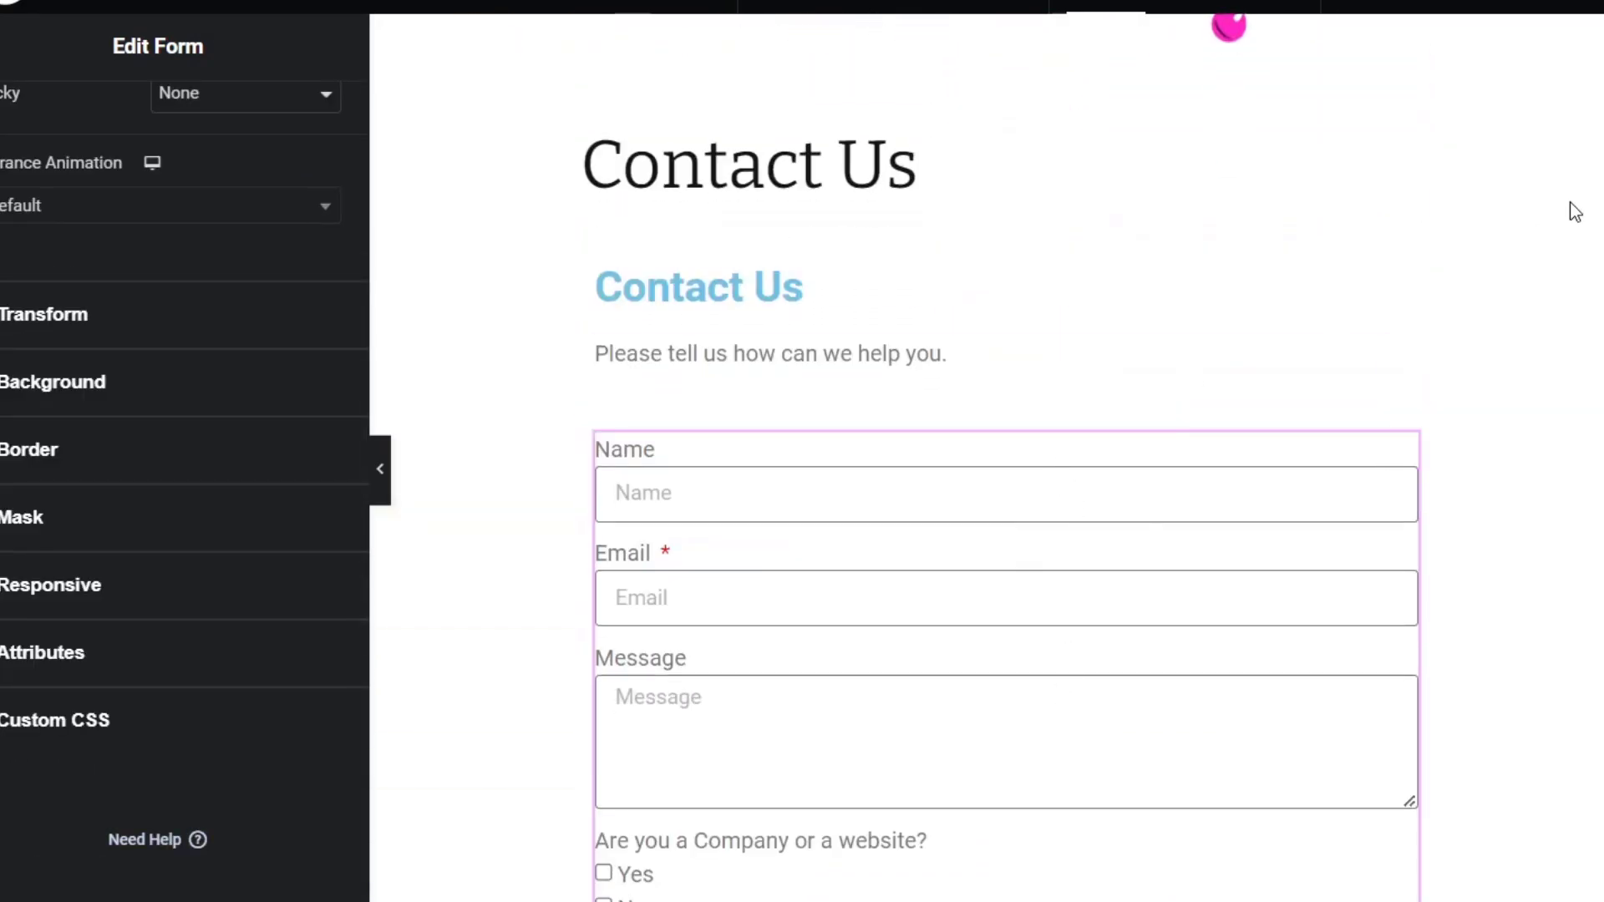
Step: Select the container that holds the blue heading, the introductory text and the contact form
left_click(1004, 305)
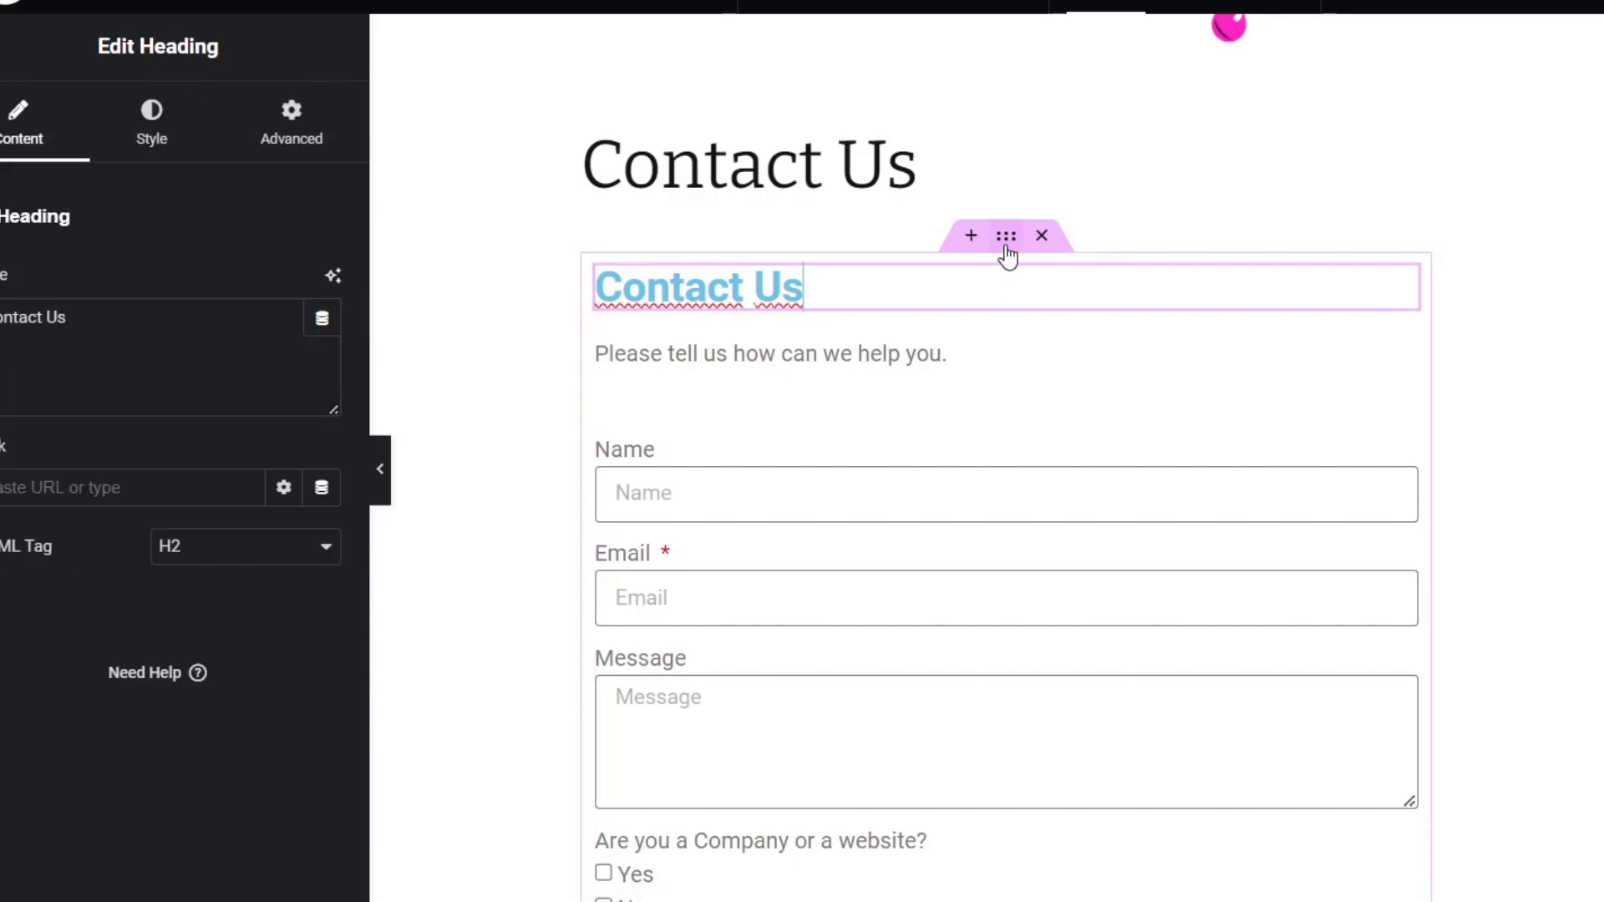
left_click(1006, 237)
left_click(999, 171)
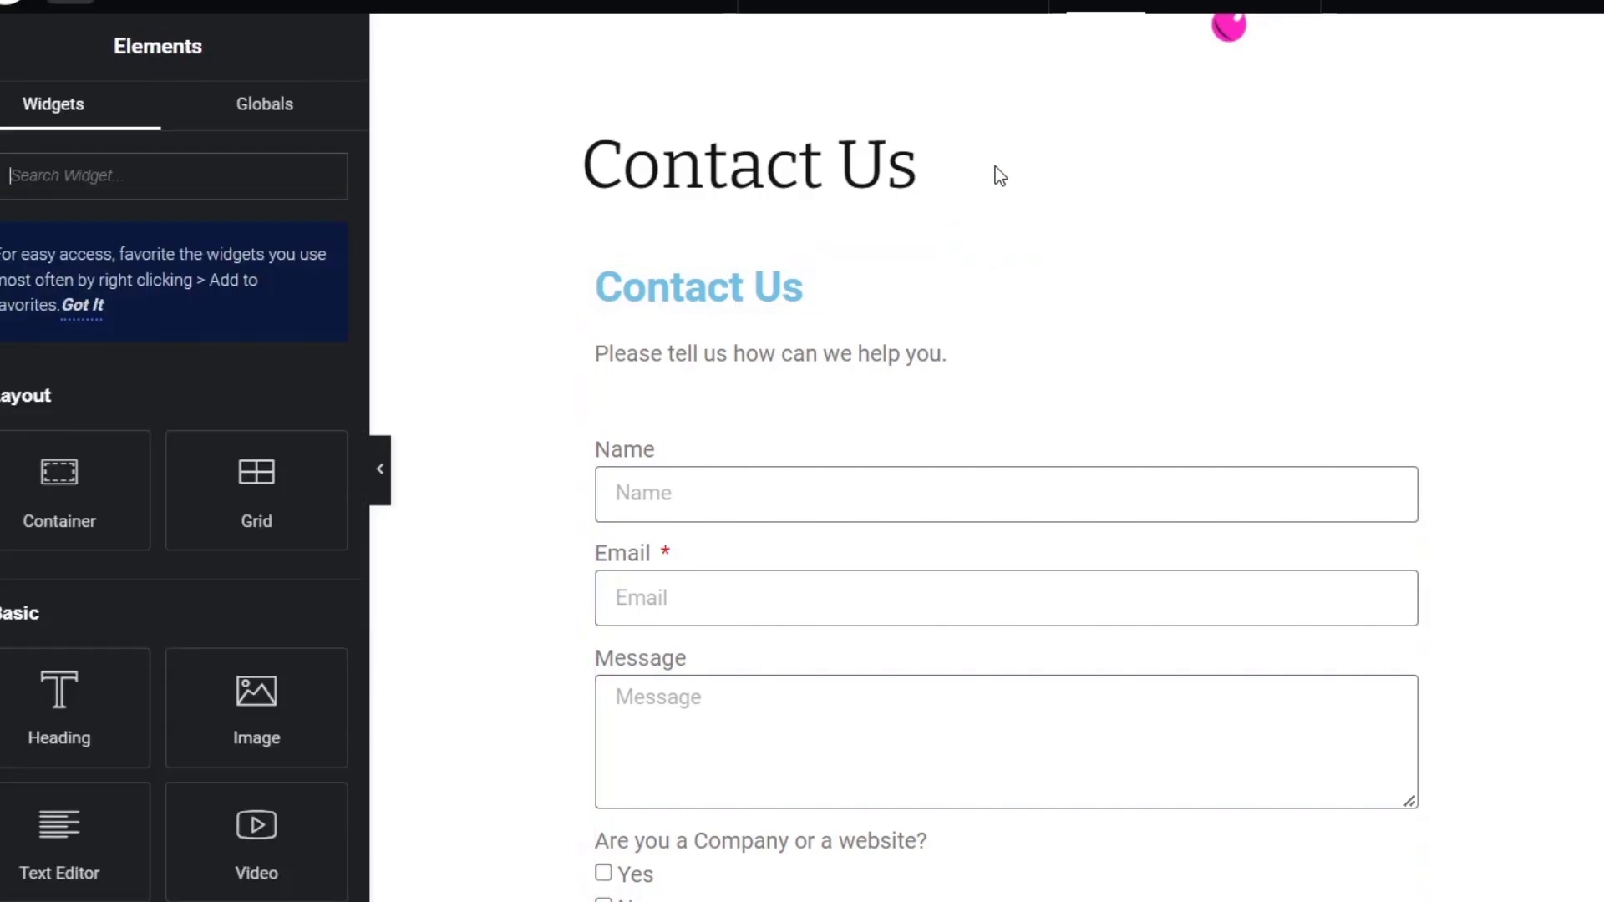
left_click(984, 290)
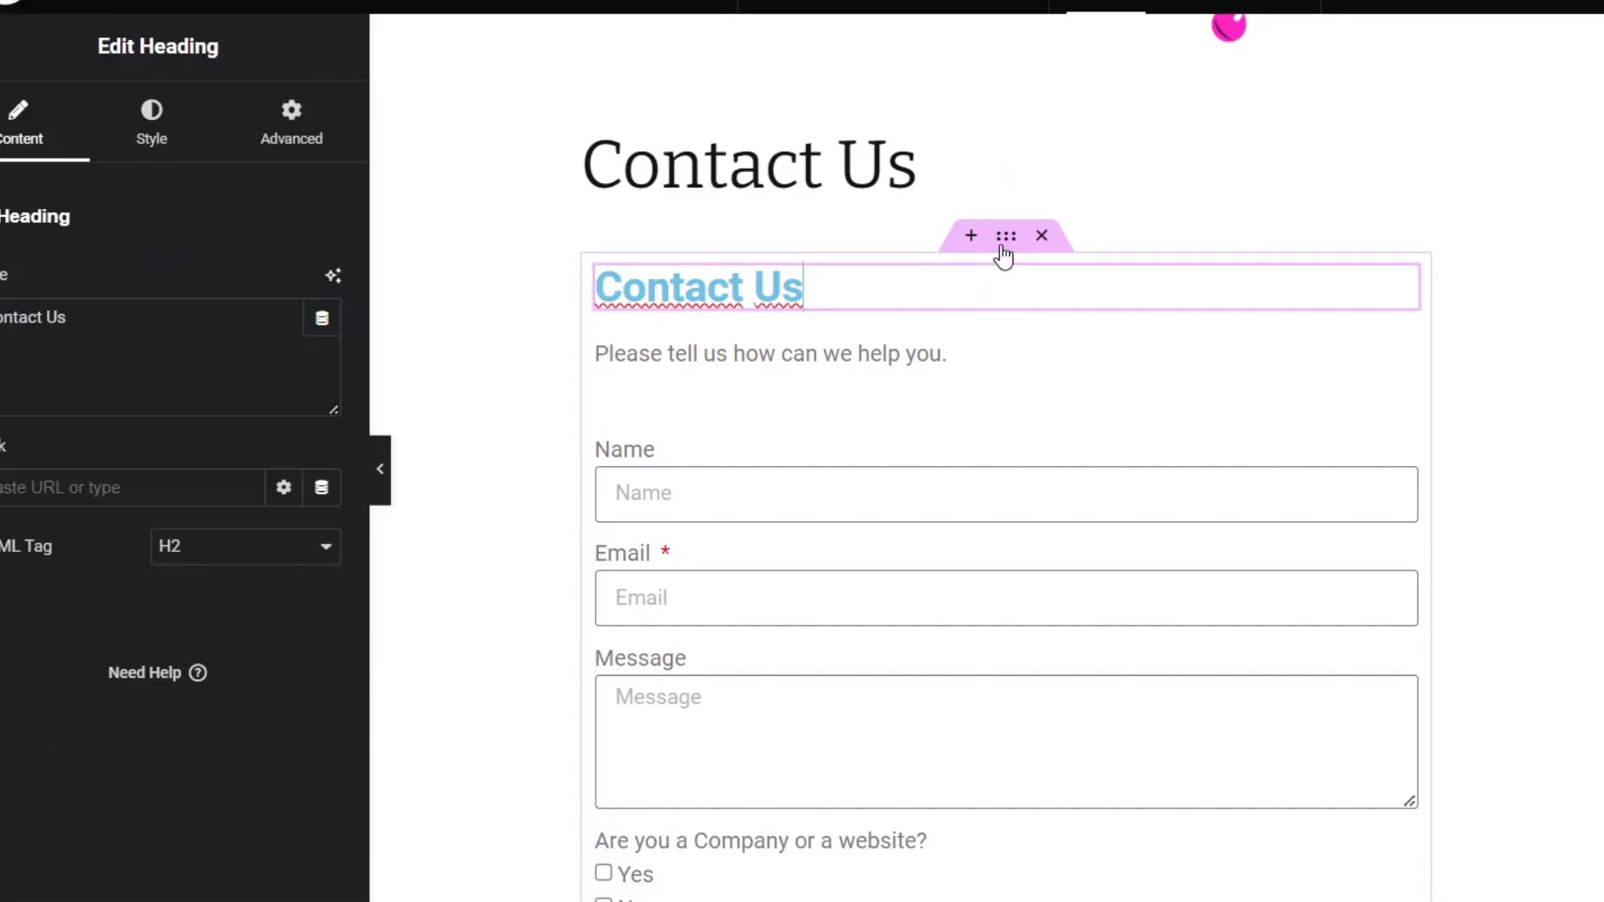
left_click(1004, 253)
left_click_drag(1006, 251, 984, 348)
scroll(1221, 505, "down", 6)
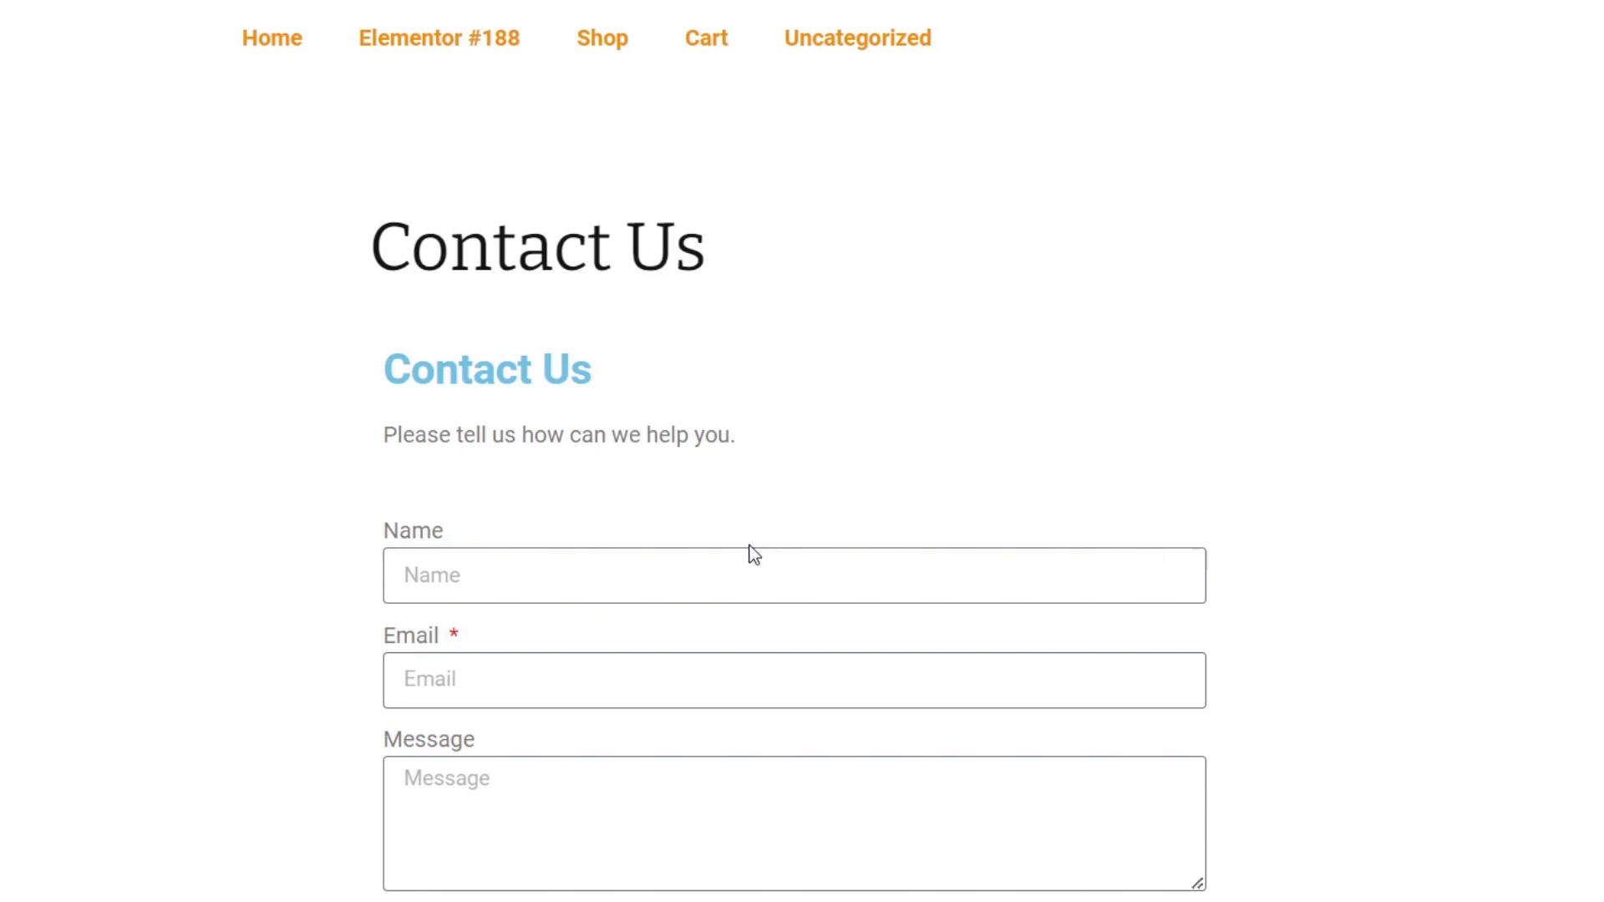
Step: Review the live Contact Us page from its heading to the Send button and footer
scroll(681, 641, "down", 6)
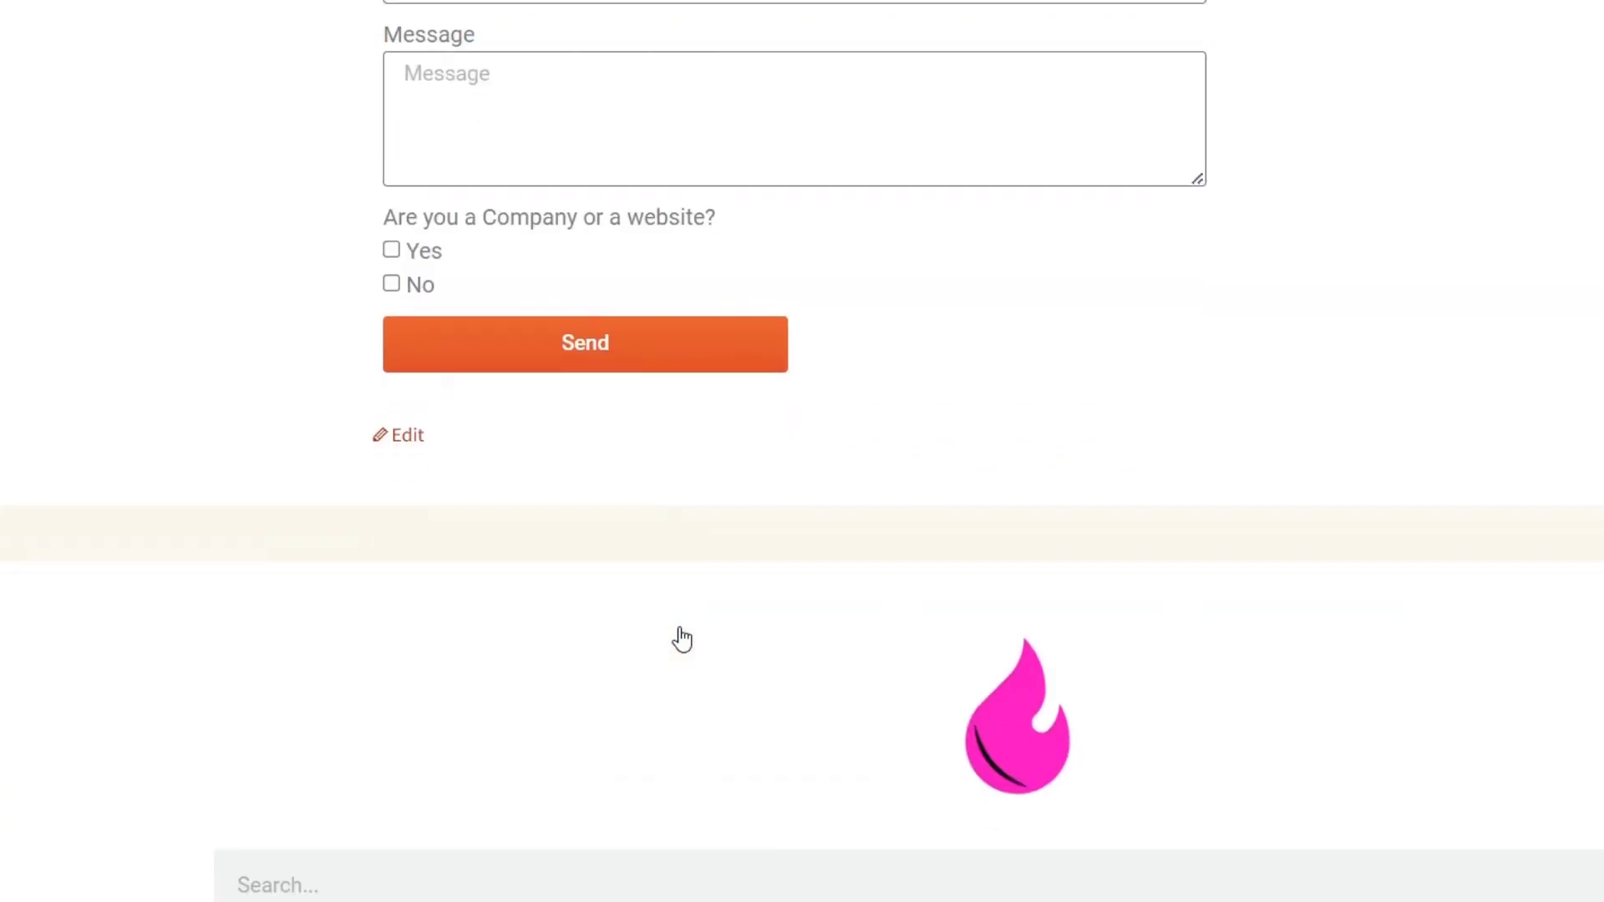
scroll(682, 639, "up", 5)
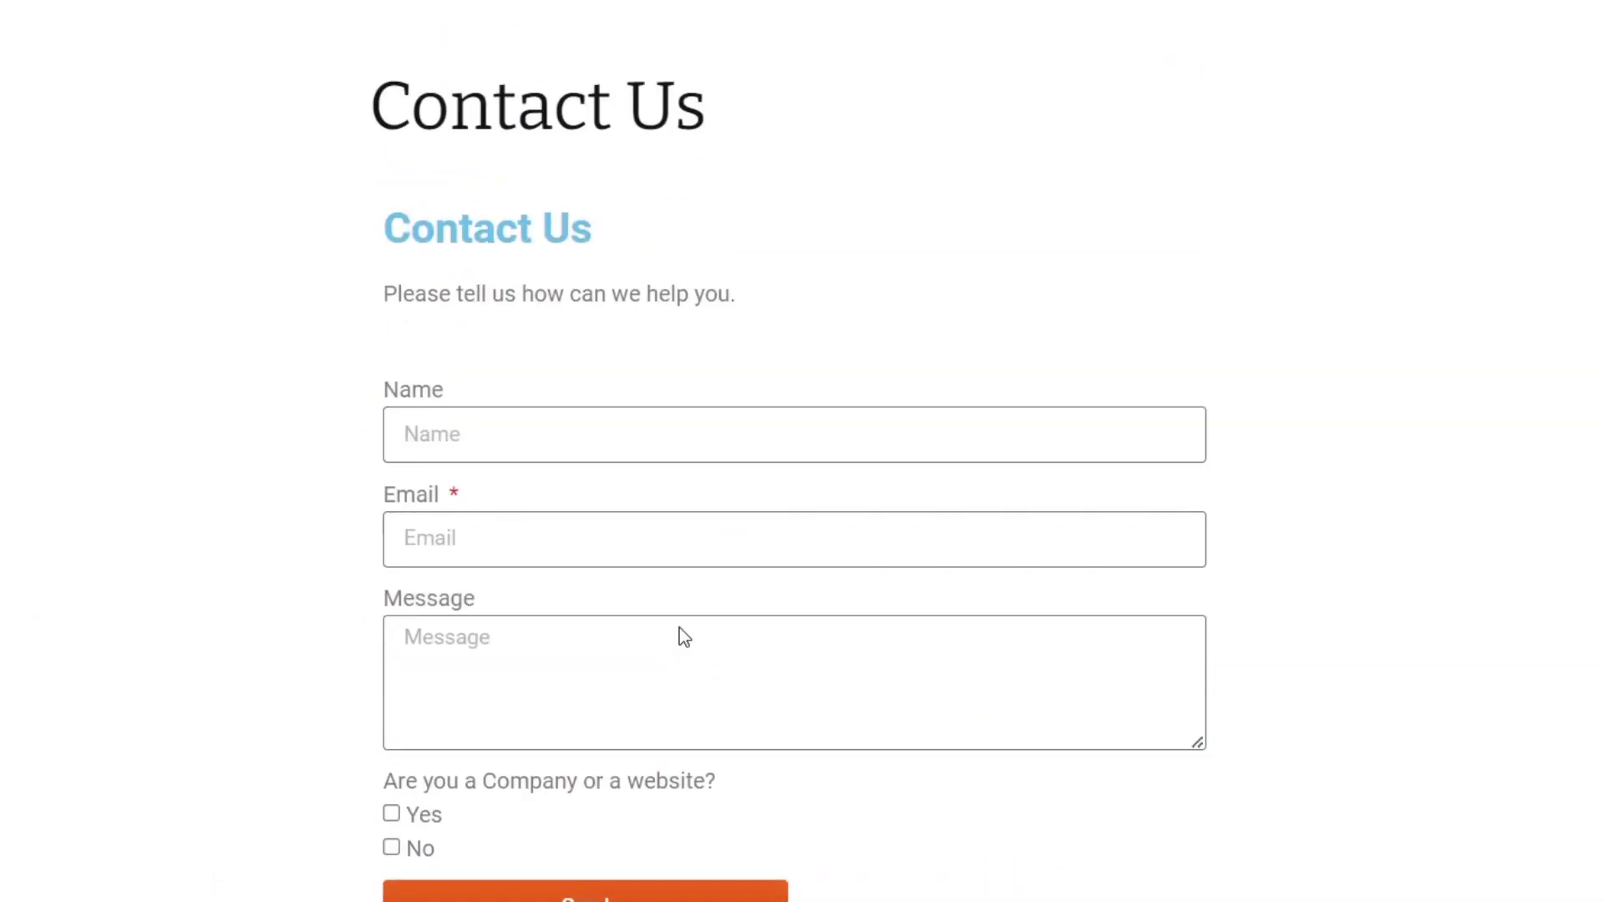
scroll(680, 628, "up", 1)
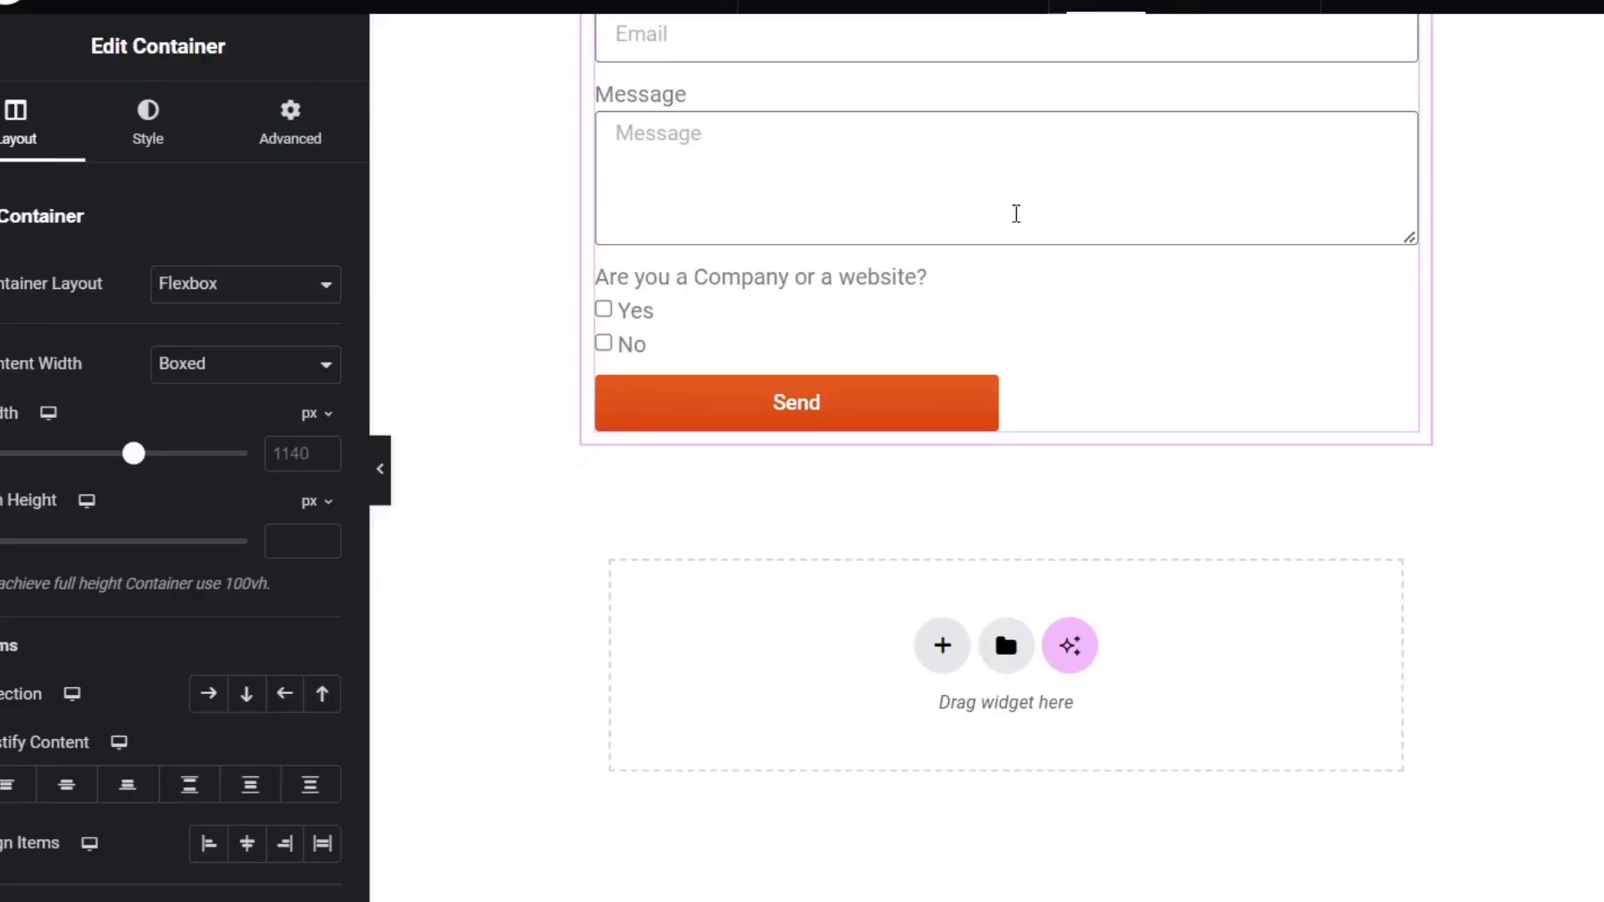
Step: Deselect the container and search the Finder for "google"
left_click(1574, 330)
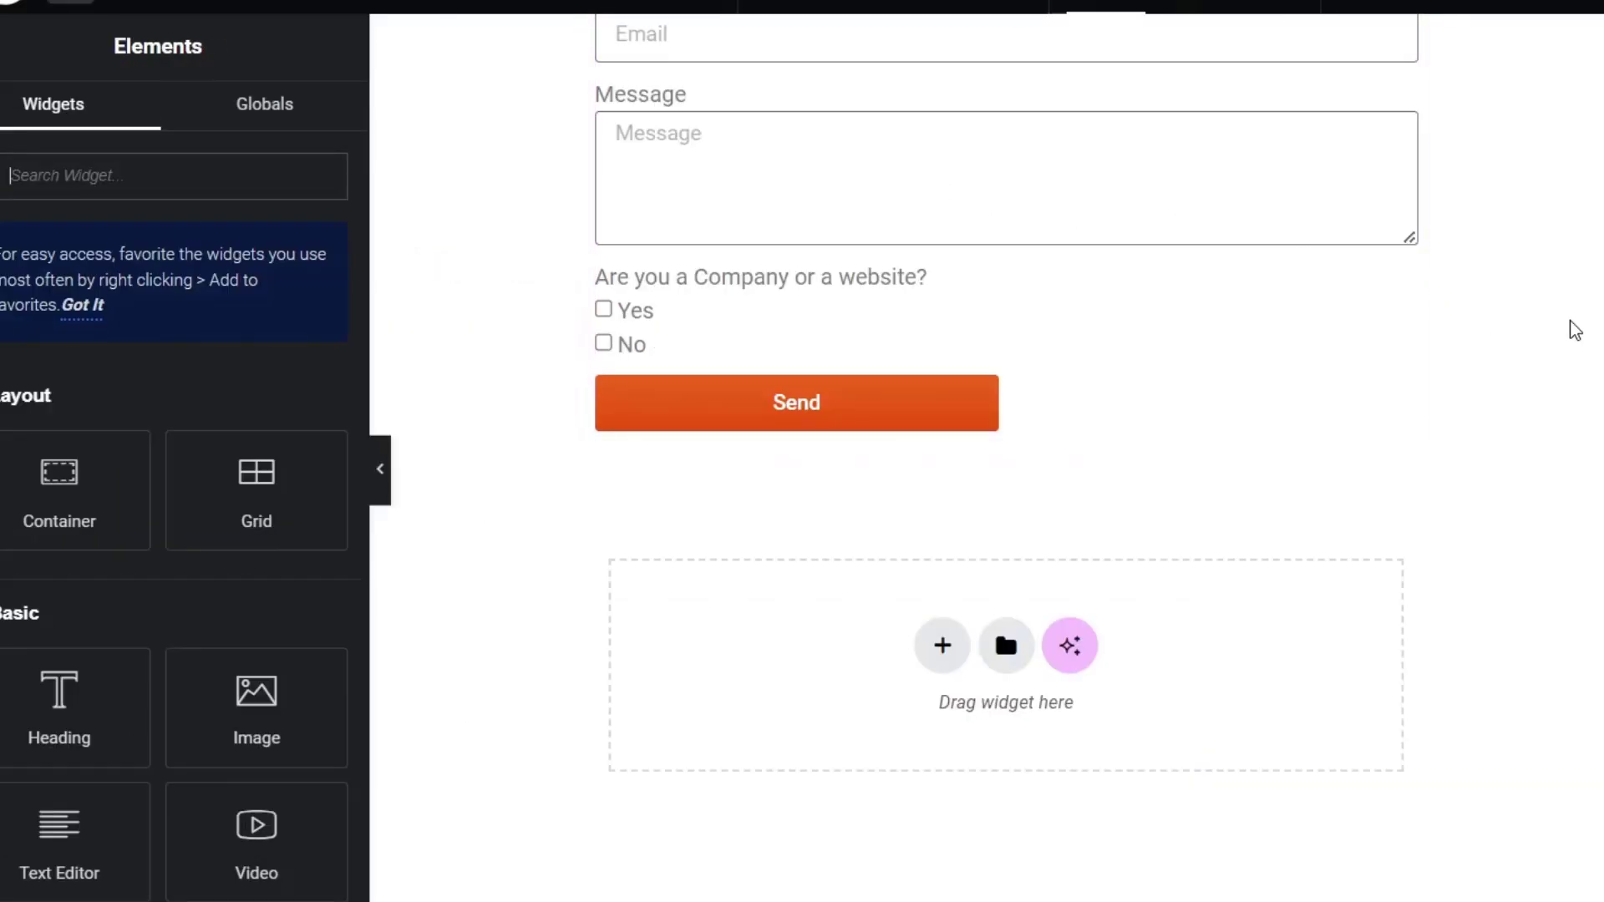
key("ctrl+e")
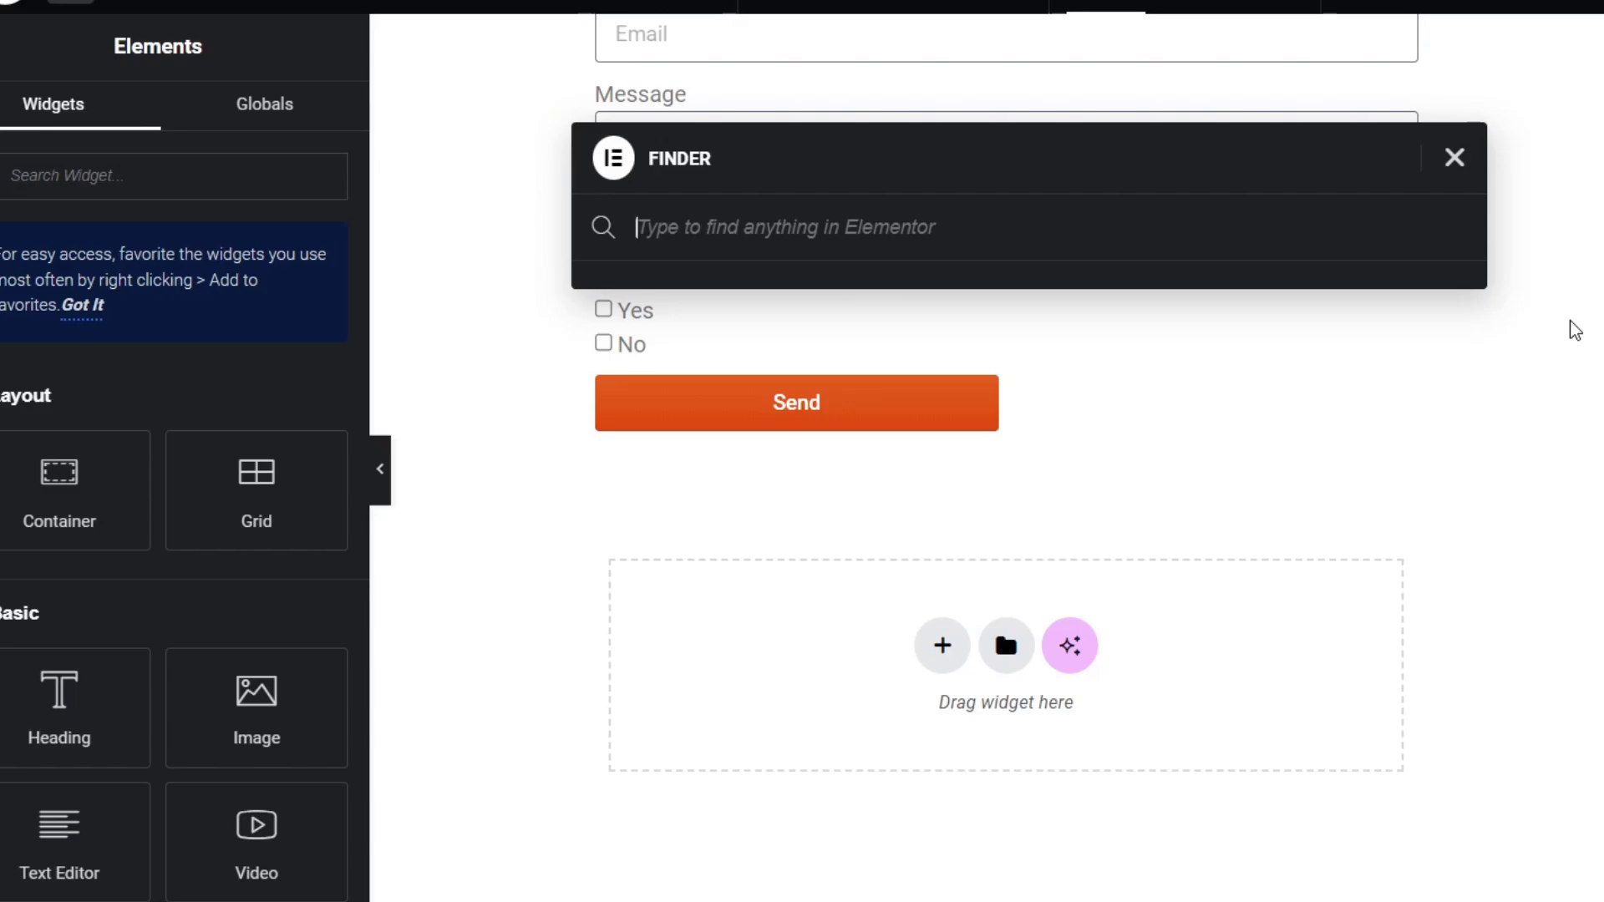
type("google")
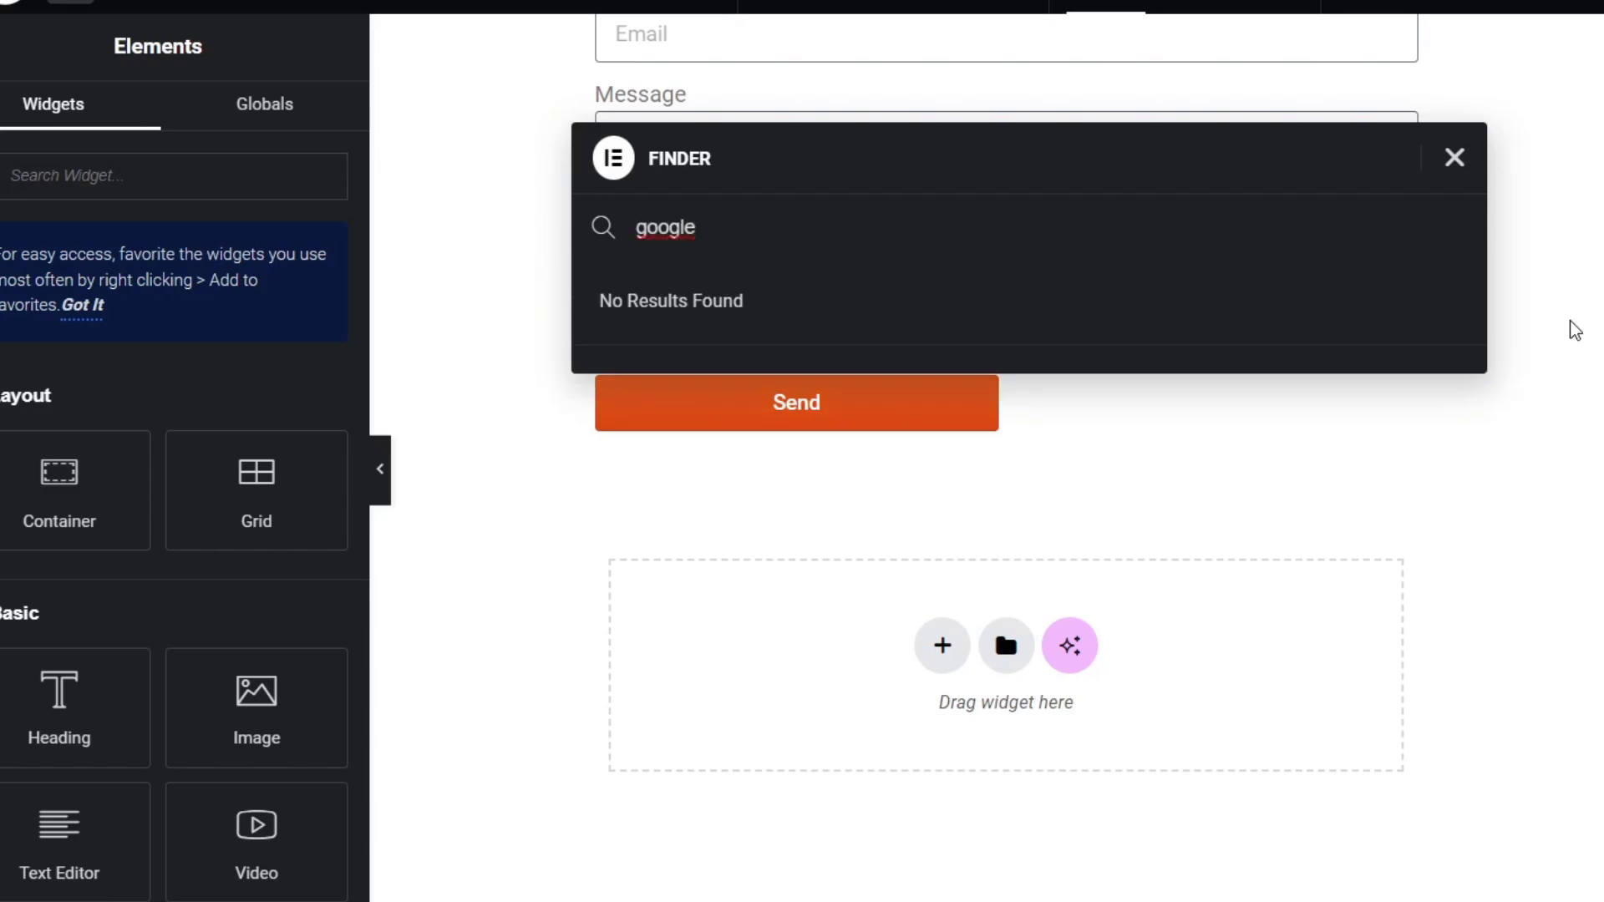
Step: Replace the Finder search term with "maps"
key("BackSpace")
key("BackSpace")
key("BackSpace")
key("BackSpace")
key("BackSpace")
key("BackSpace")
type("sm")
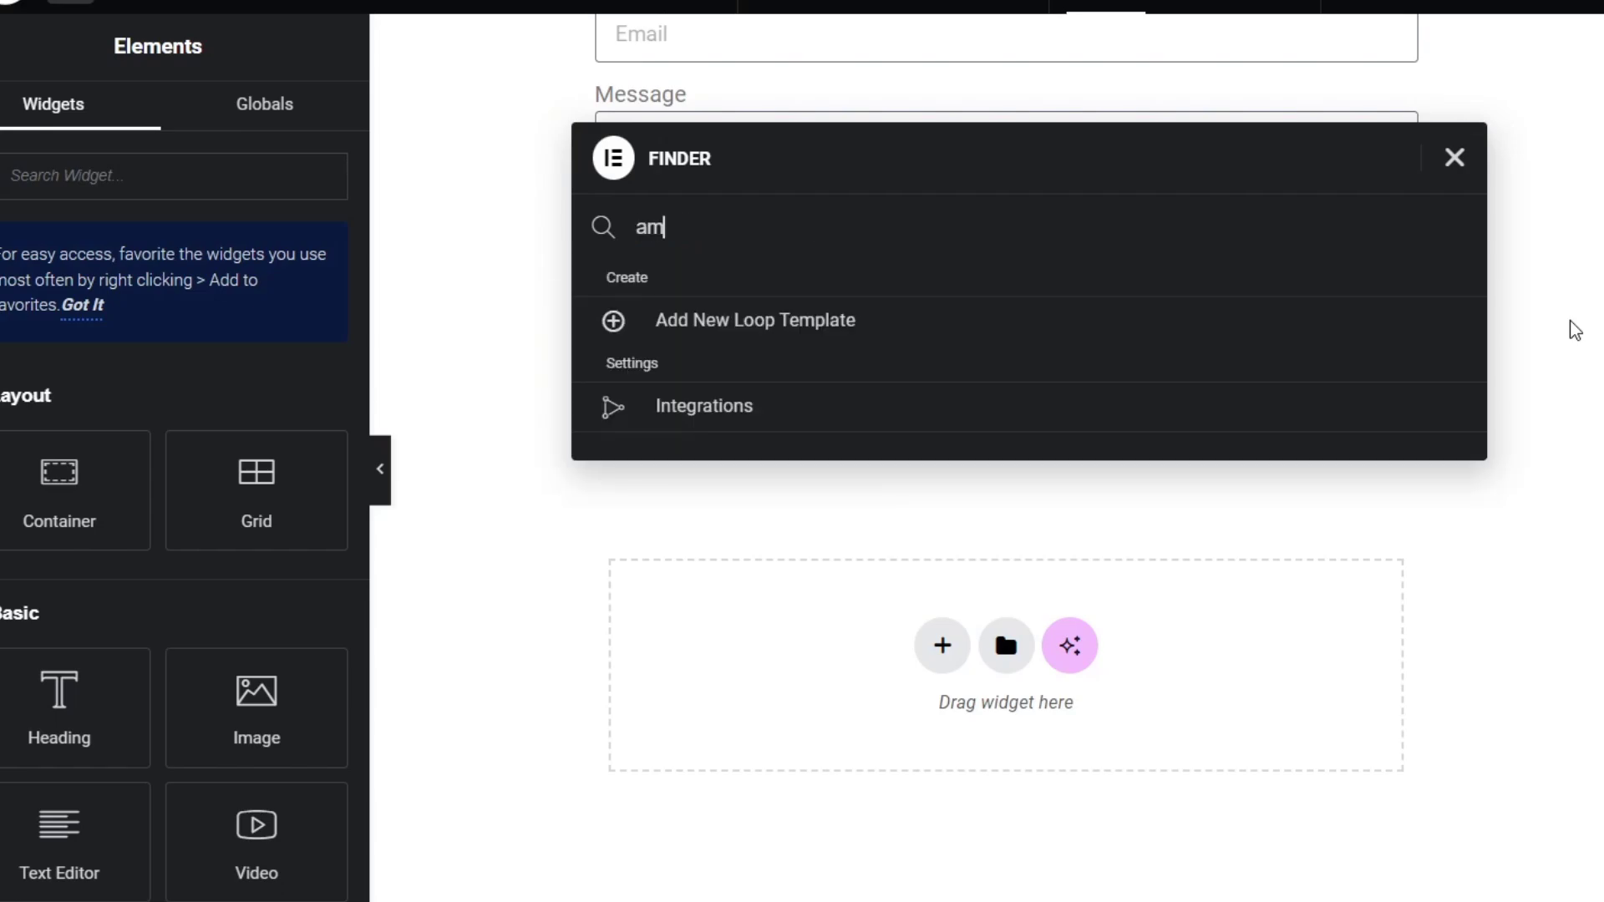
key("BackSpace")
key("BackSpace")
type("maps")
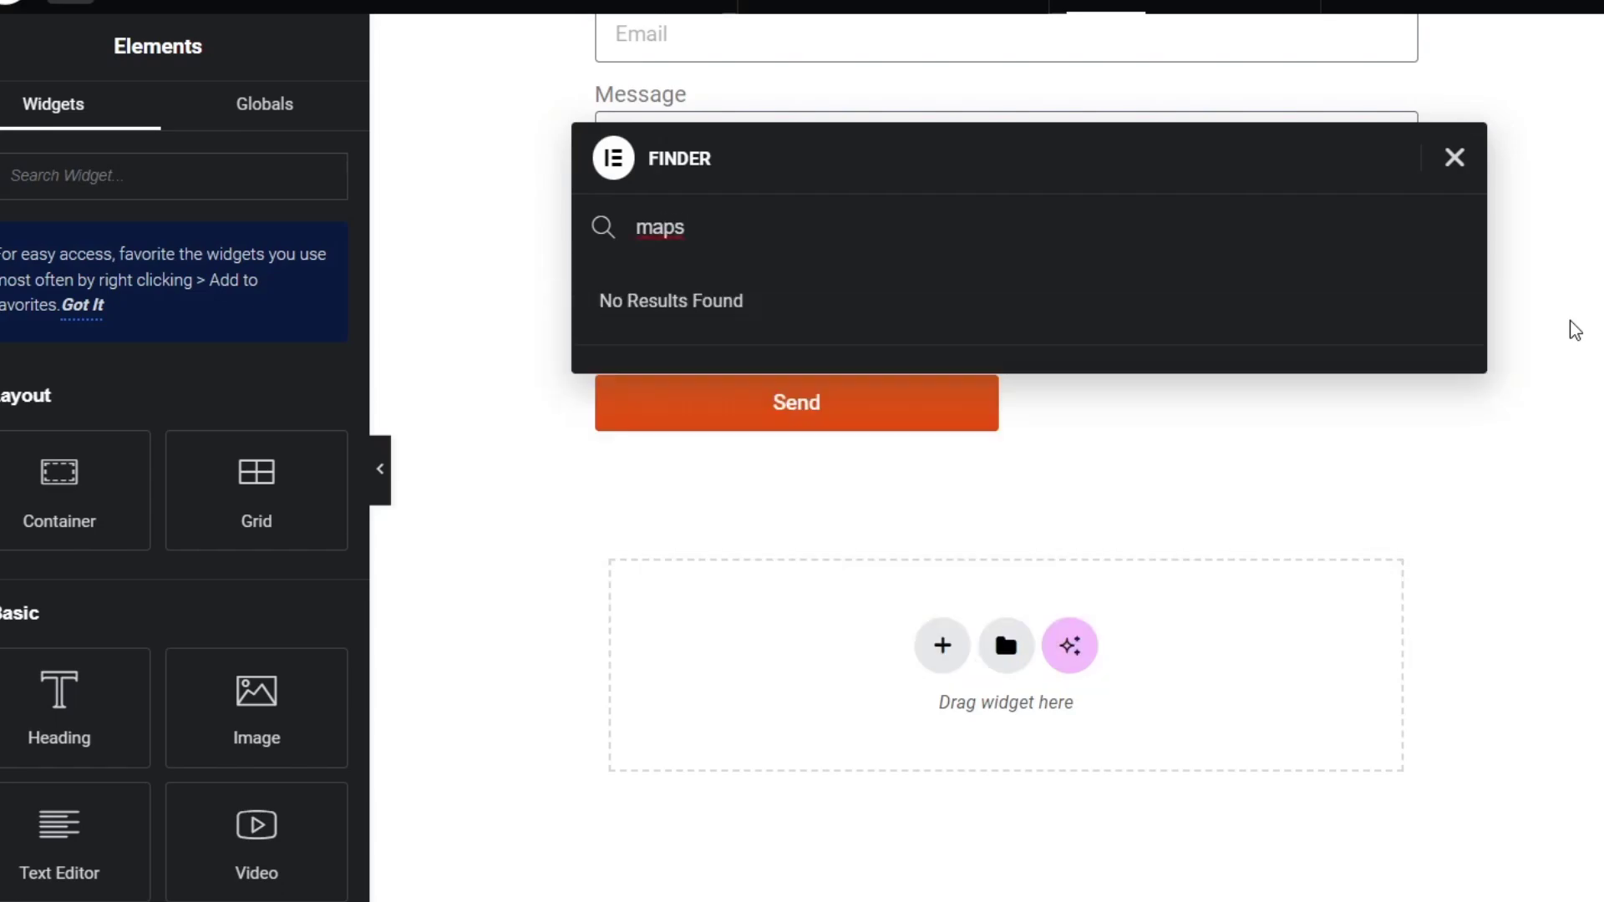
Step: Replace the Finder search term with "contact"
key("BackSpace")
key("BackSpace")
key("BackSpace")
key("BackSpace")
type("contact")
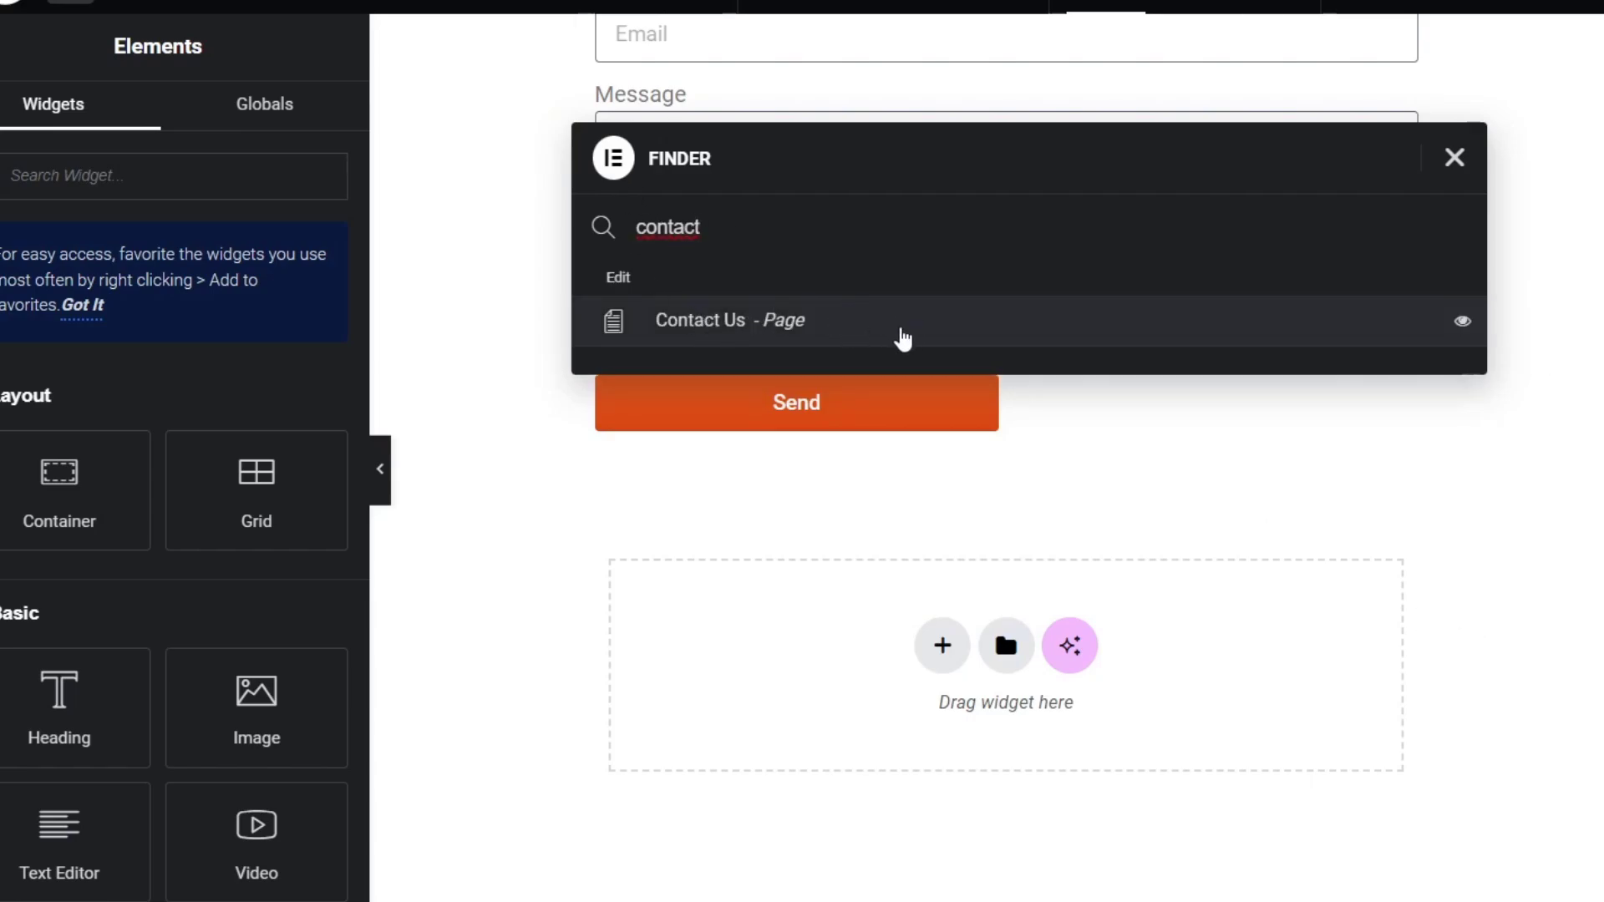
left_click(1112, 499)
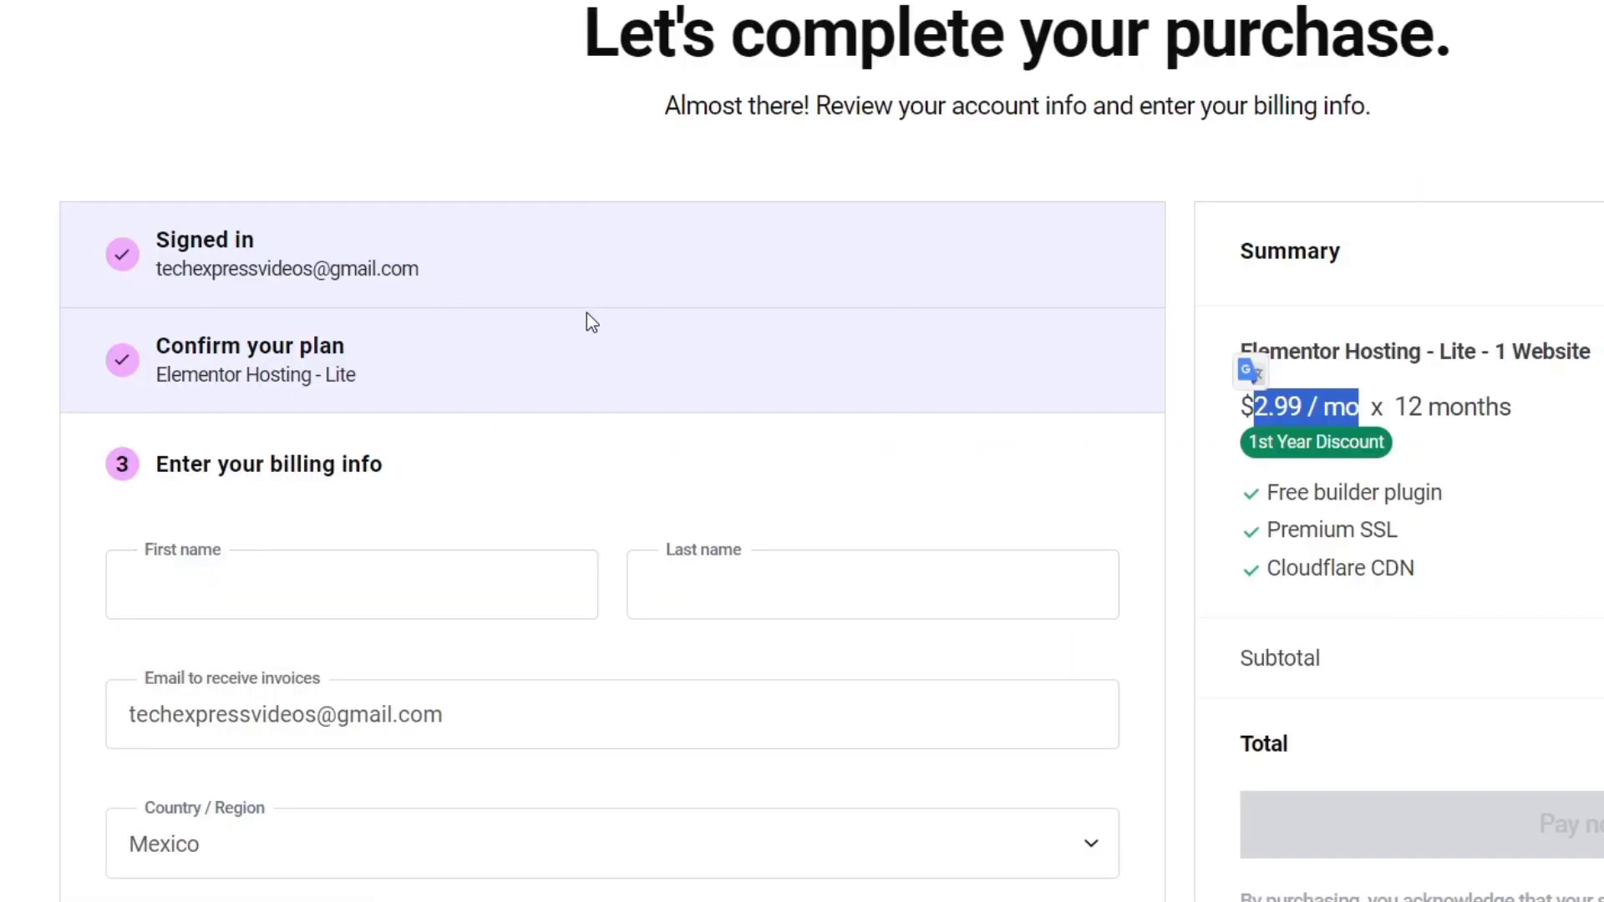
Step: Answer Yes to "Are you a Company or a website?" in the contact form on the live Contact Us page
scroll(591, 321, "down", 2)
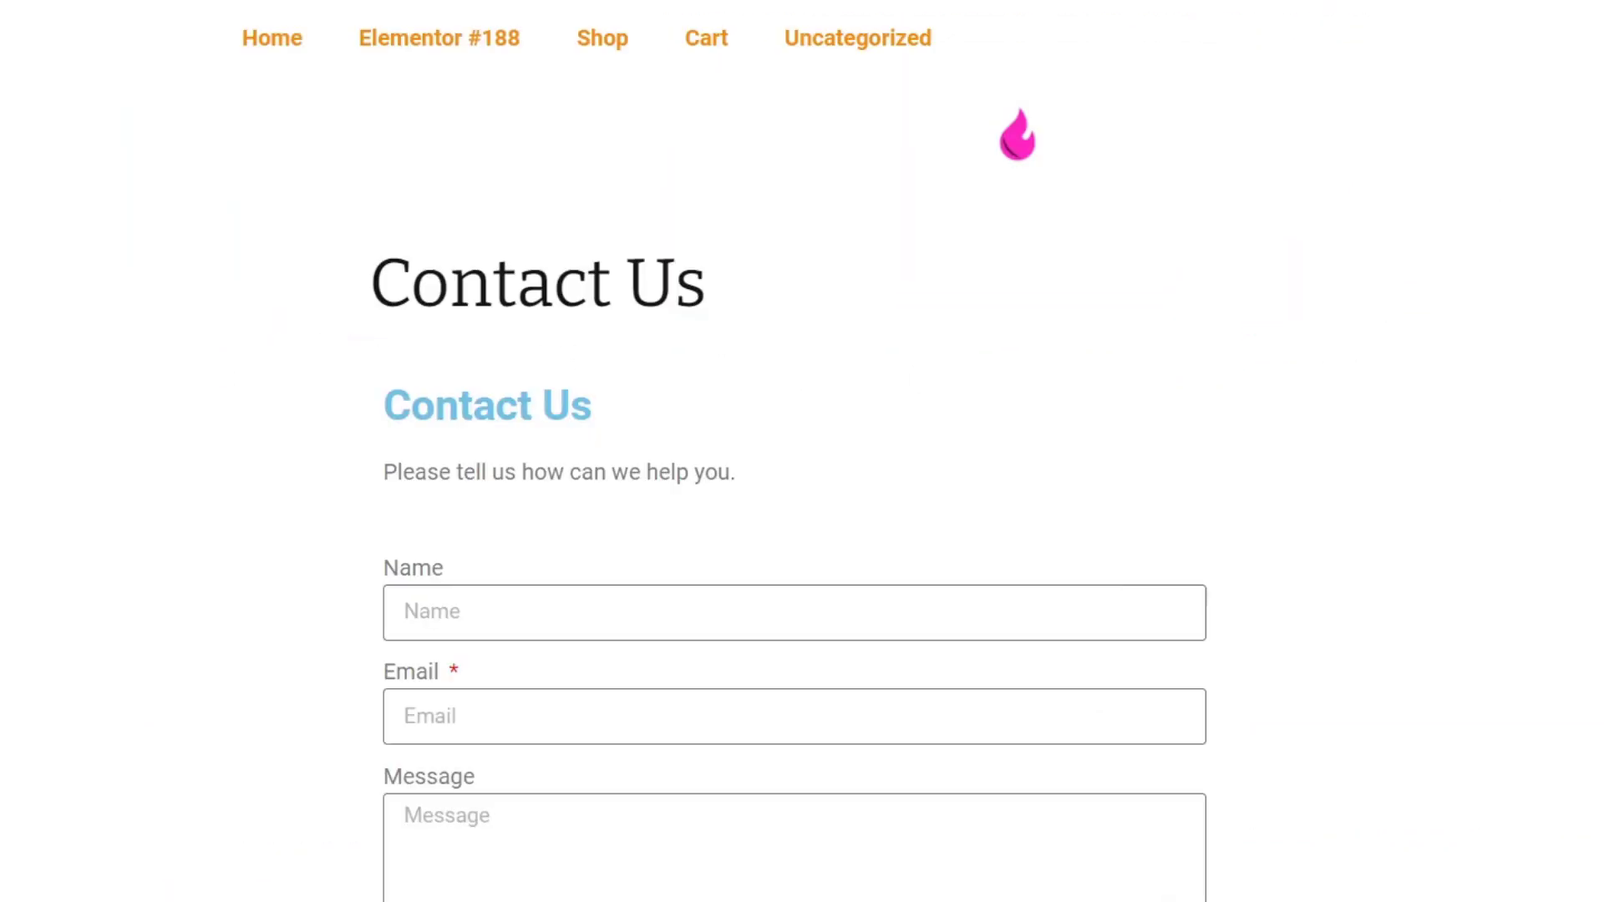
scroll(947, 376, "down", 8)
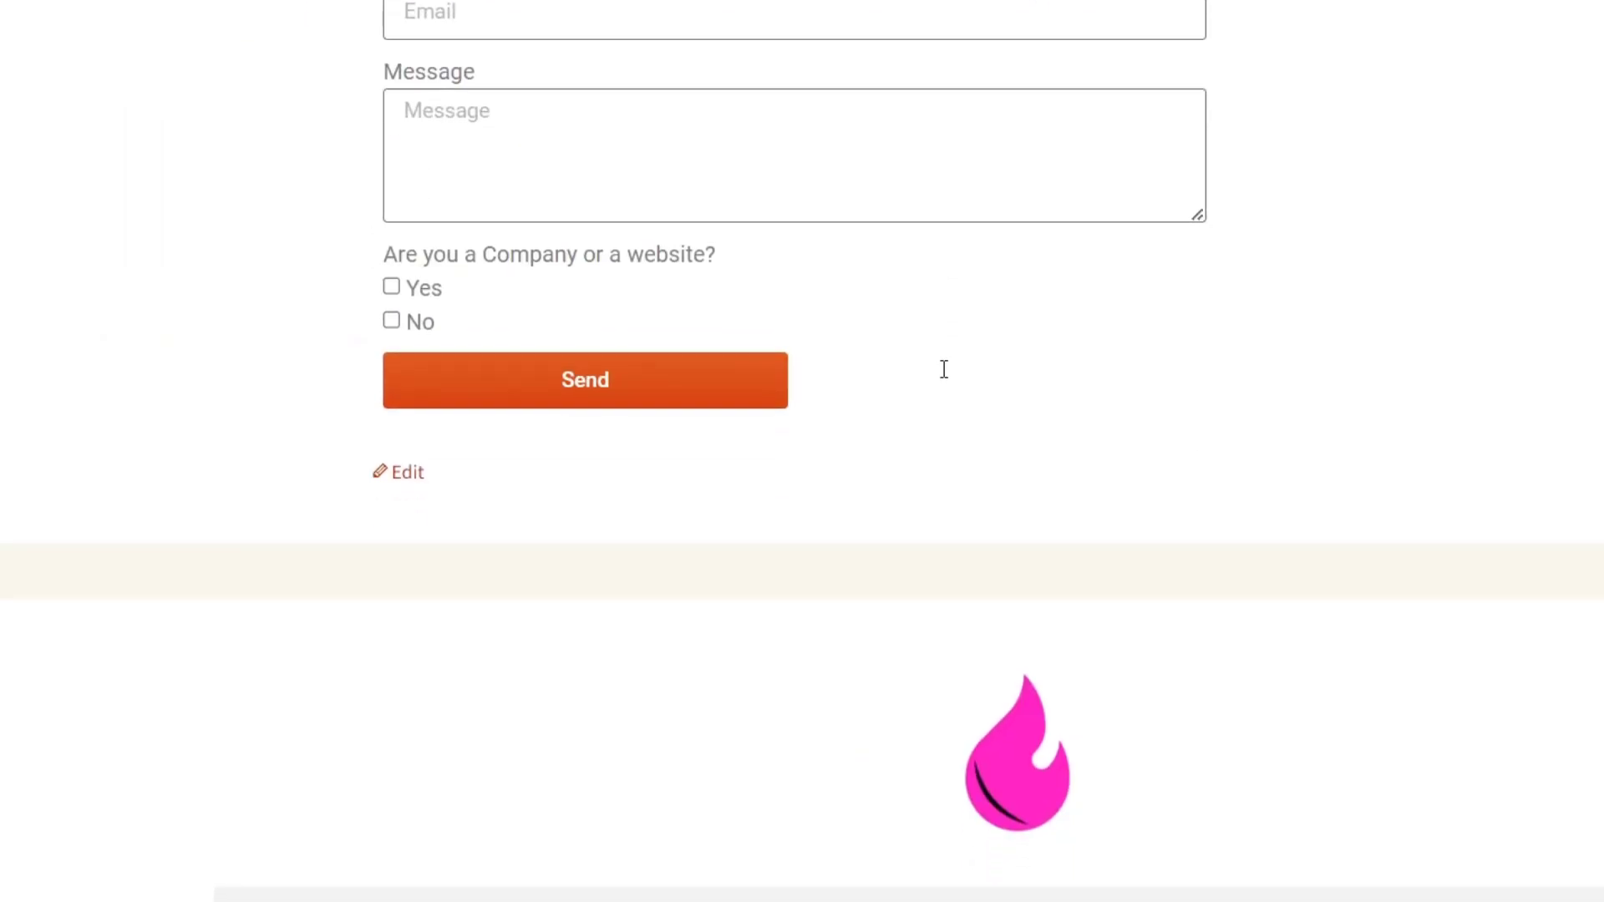
scroll(942, 370, "down", 1)
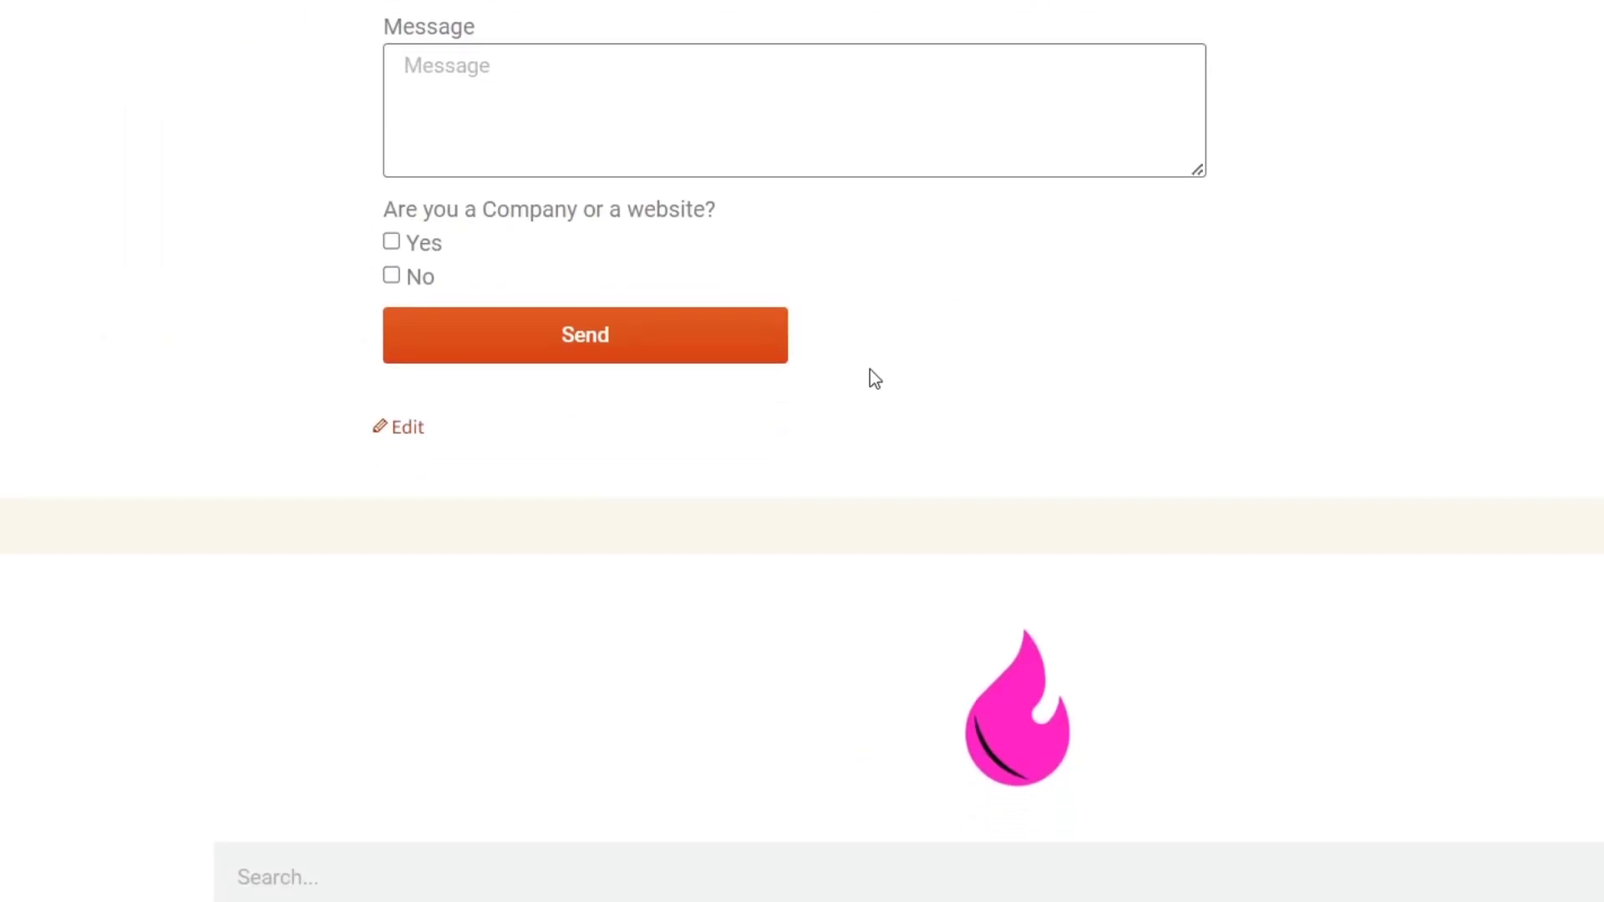
left_click(791, 147)
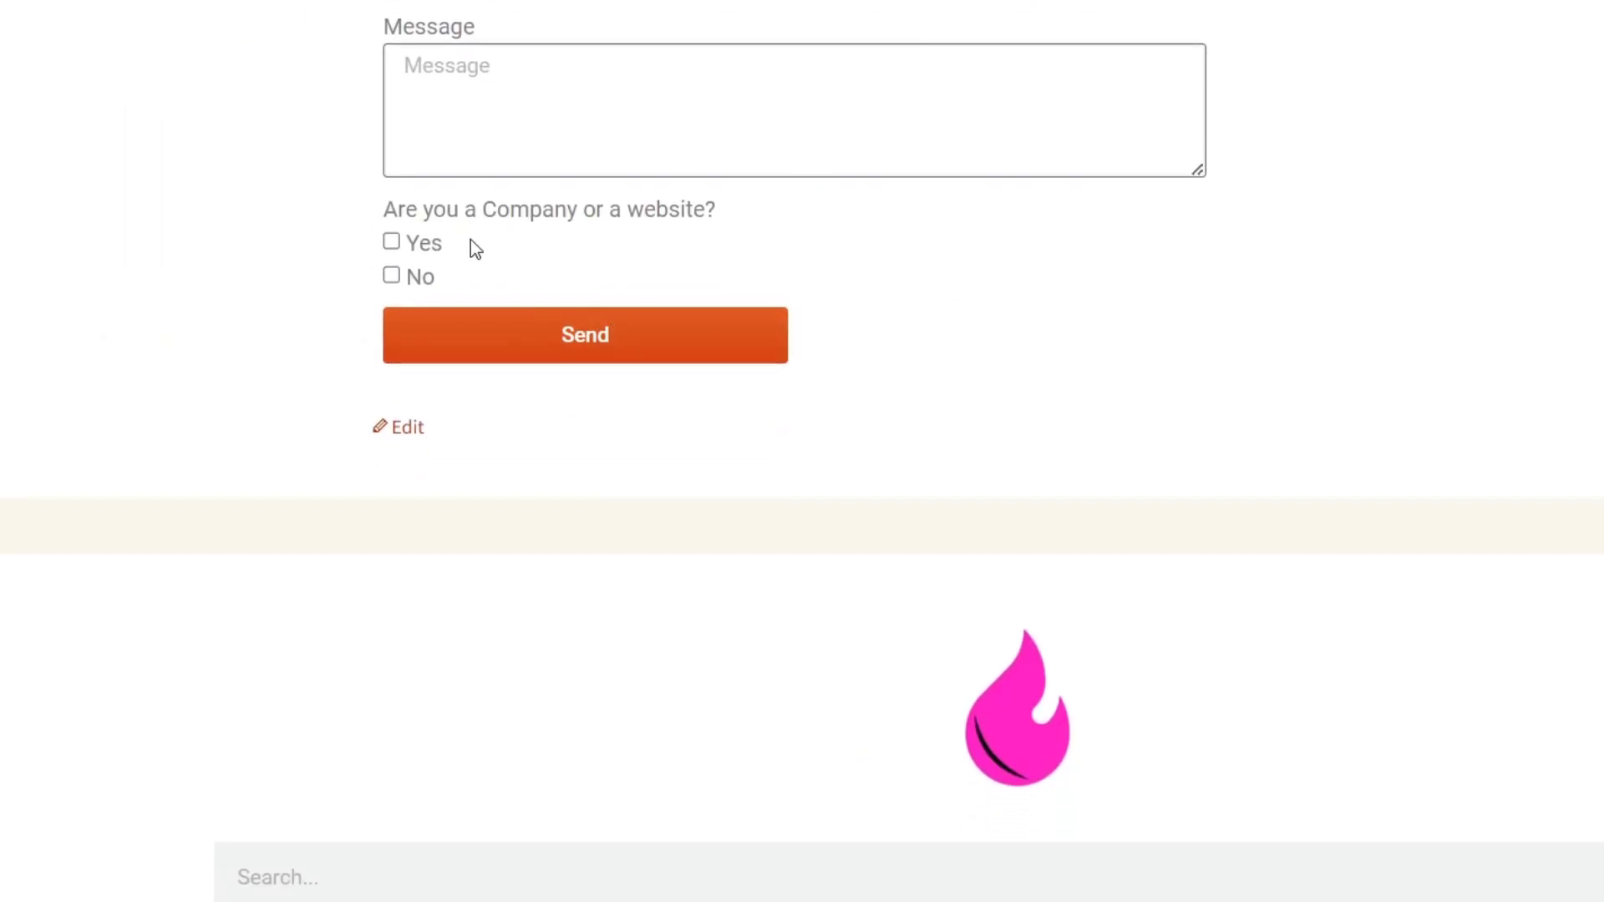
left_click(410, 243)
Step: Fill the form's Email with "sdfsf", Name with "sdfs" and Message with "sdfsd", and submit the form
scroll(584, 247, "up", 5)
left_click(619, 246)
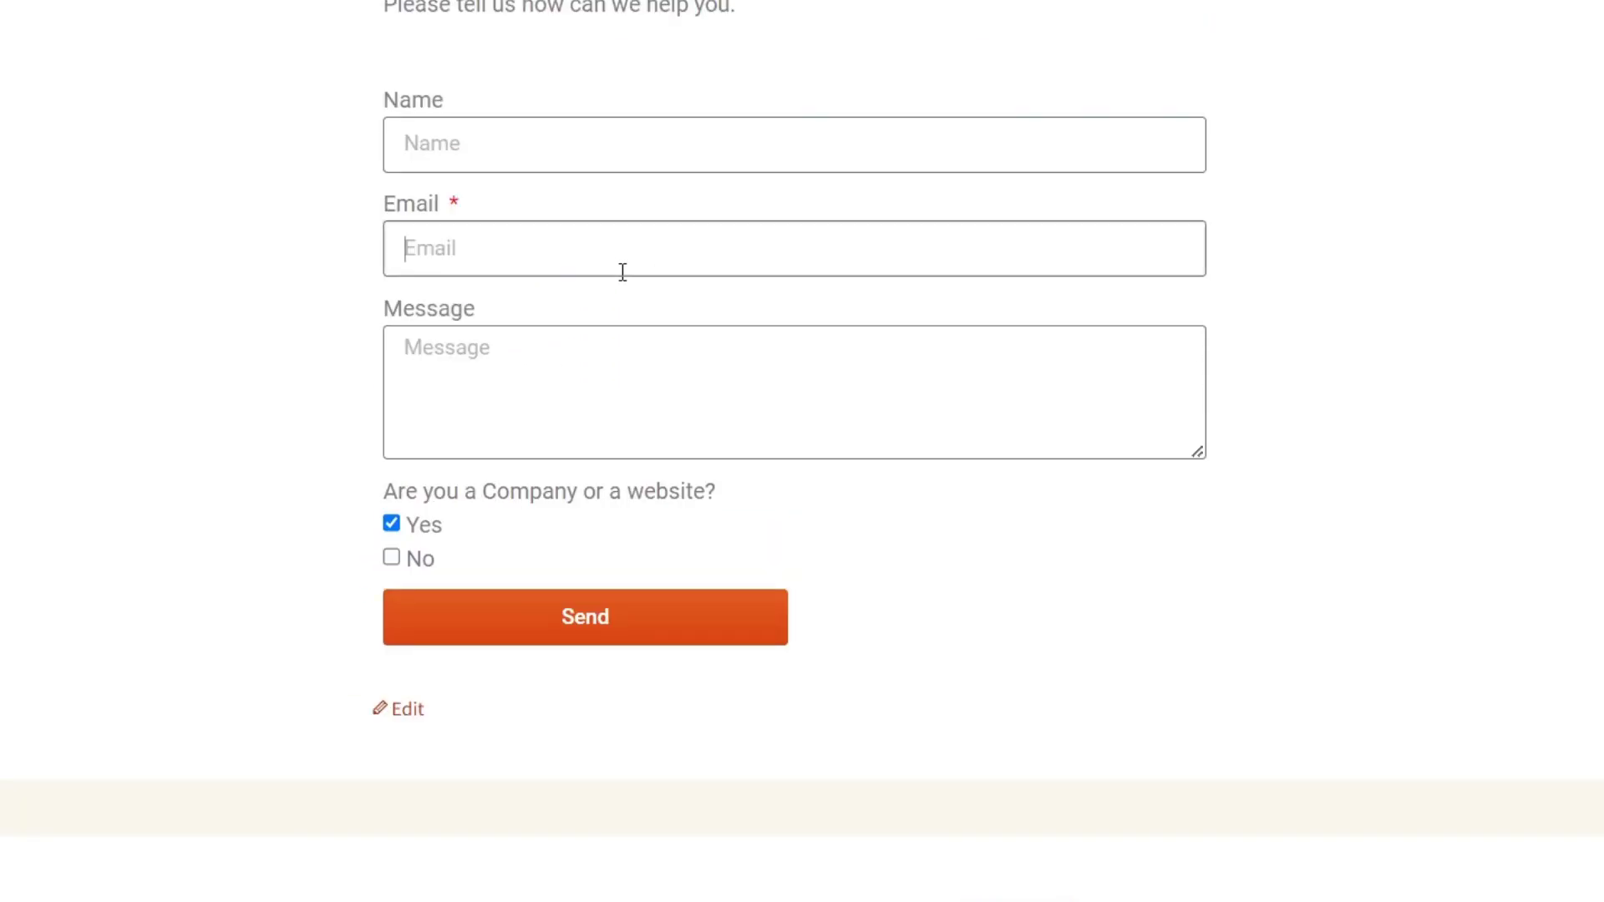
type("sdfsf")
left_click(631, 174)
type("sdfs")
left_click(598, 337)
type("sdfsd")
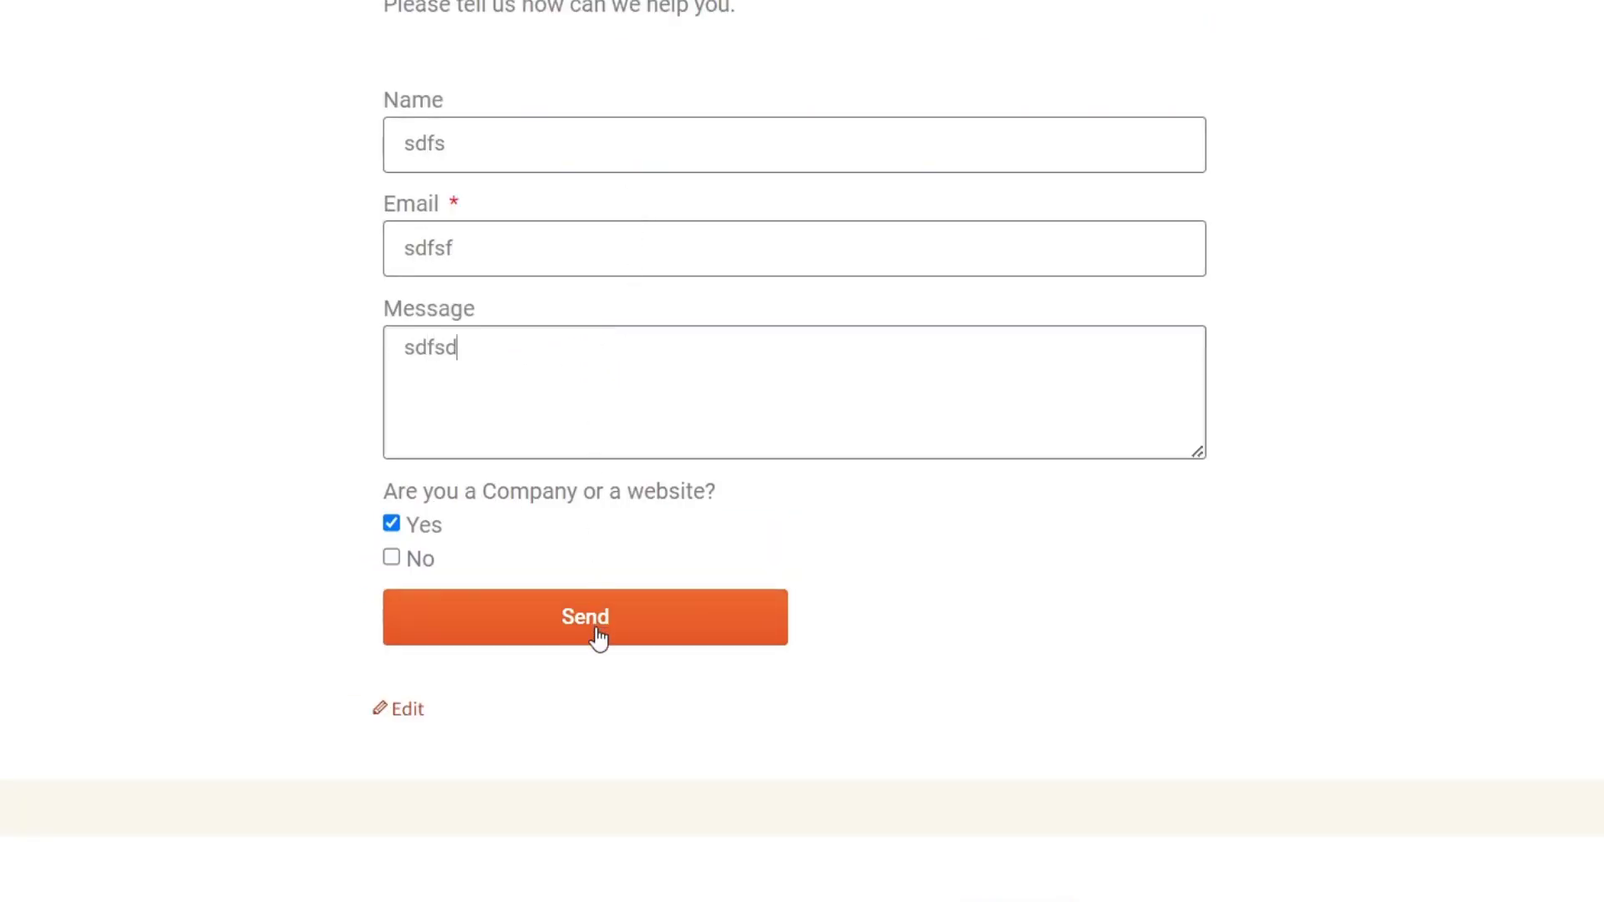
left_click(598, 635)
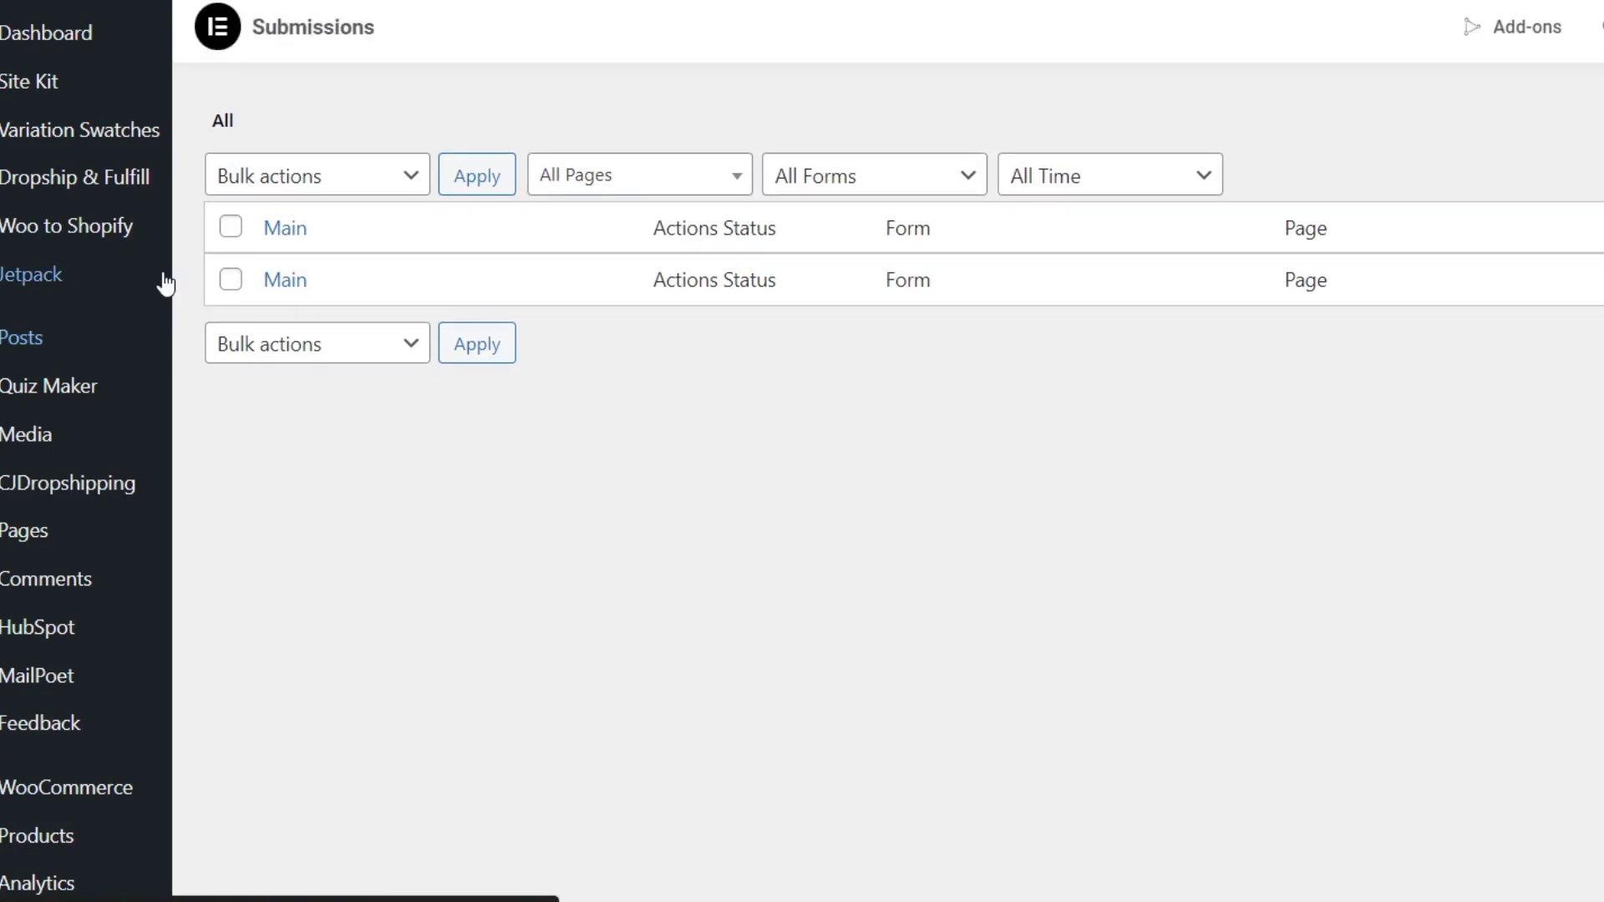